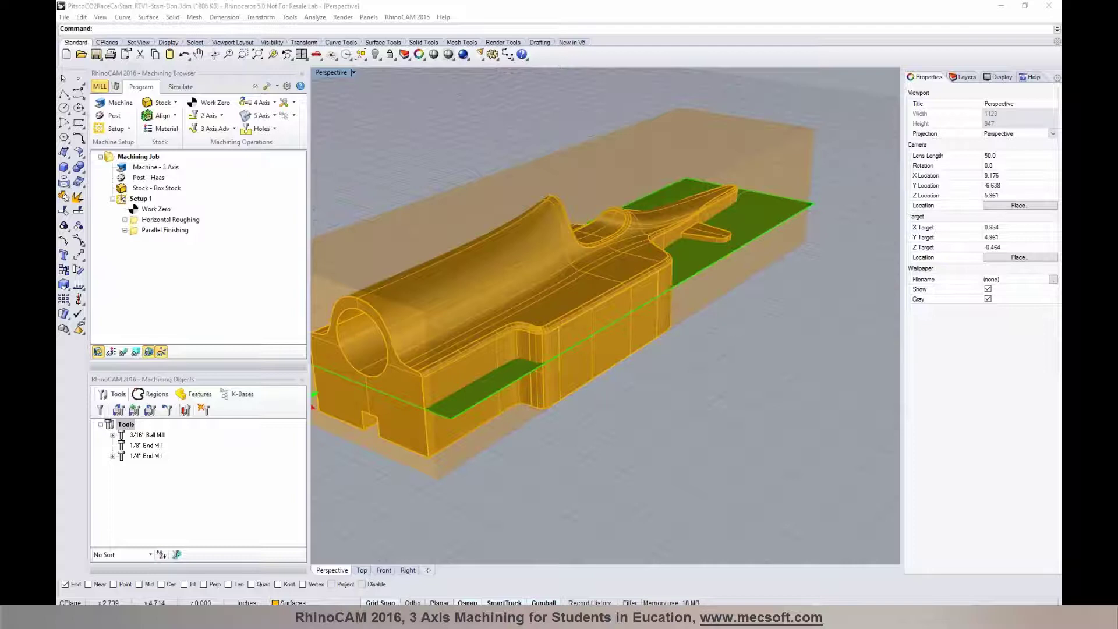
Close the MILL module to examine the race car model without its stock, and load the MILL module again.
{"action": "right_click_drag", "start_coordinate": [670, 327], "coordinate": [507, 274]}
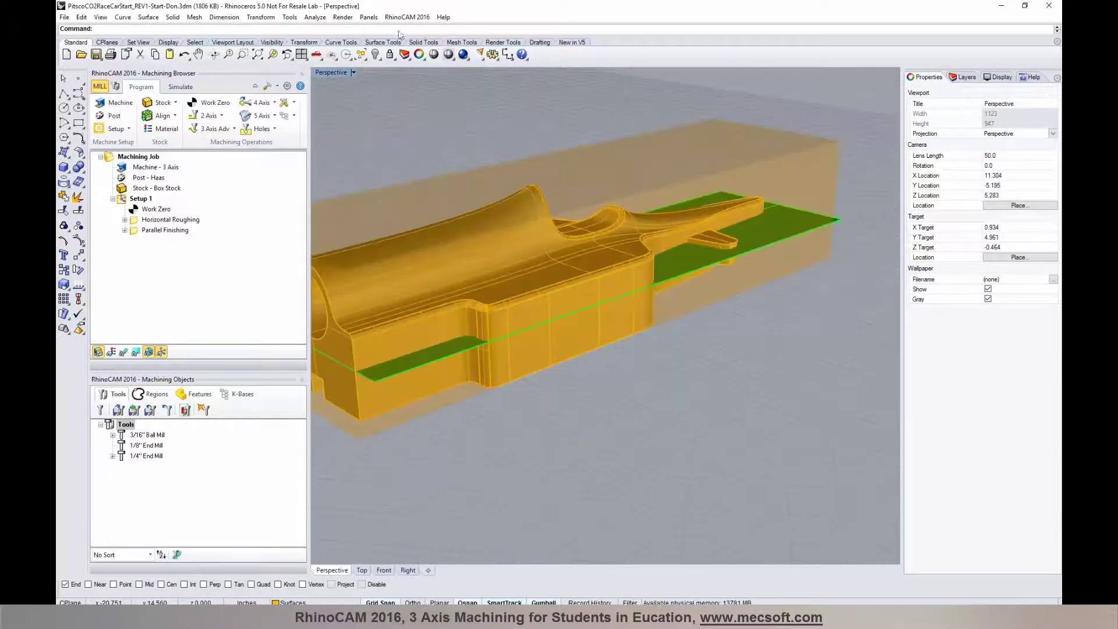
{"action": "left_click", "coordinate": [407, 17]}
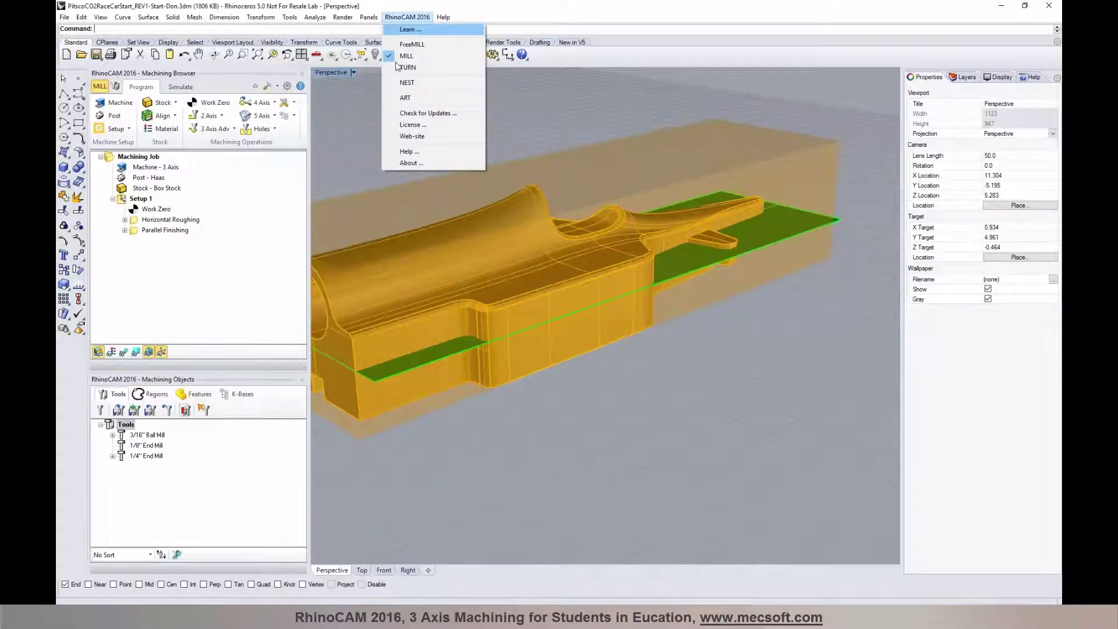
{"action": "left_click", "coordinate": [403, 57]}
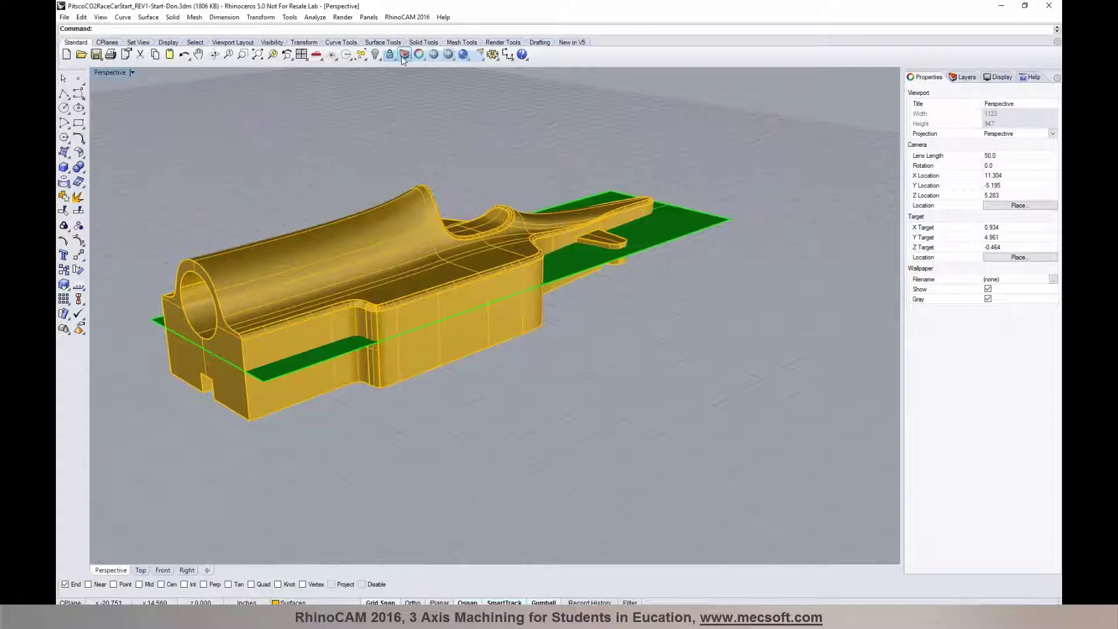
{"action": "scroll", "coordinate": [448, 276], "scroll_direction": "down", "scroll_amount": 2}
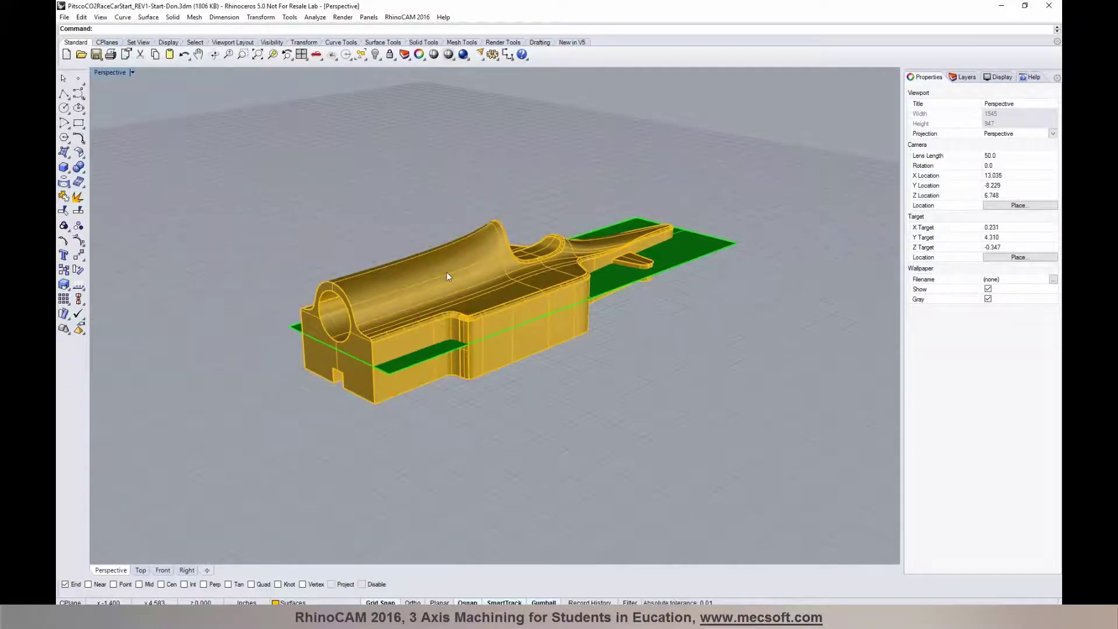
{"action": "scroll", "coordinate": [448, 276], "scroll_direction": "up", "scroll_amount": 2}
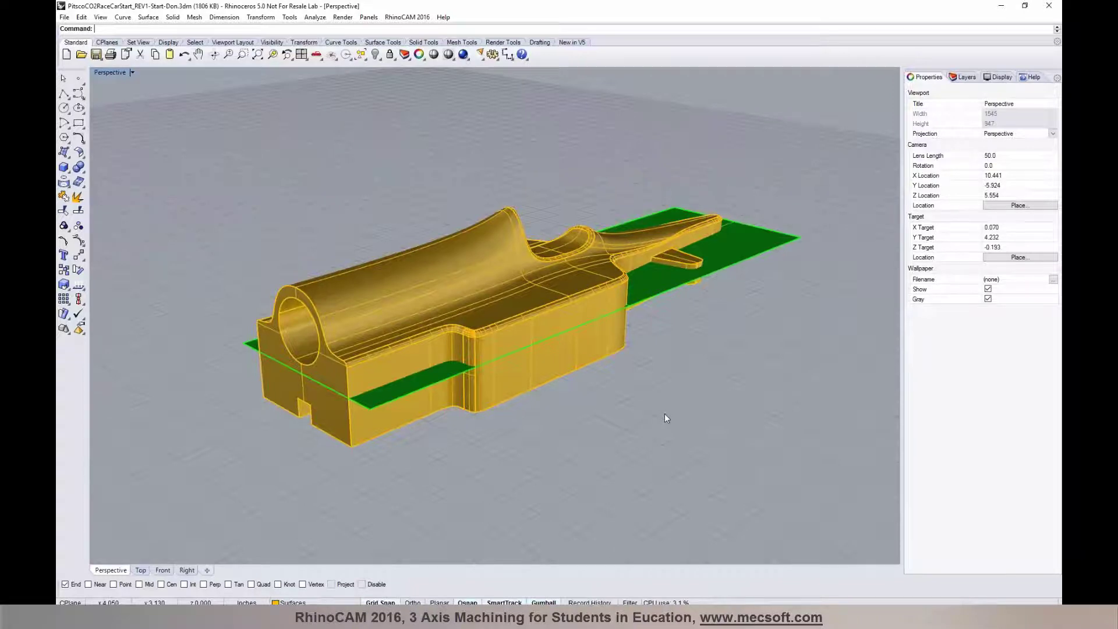
{"action": "right_click_drag", "start_coordinate": [665, 414], "coordinate": [577, 298]}
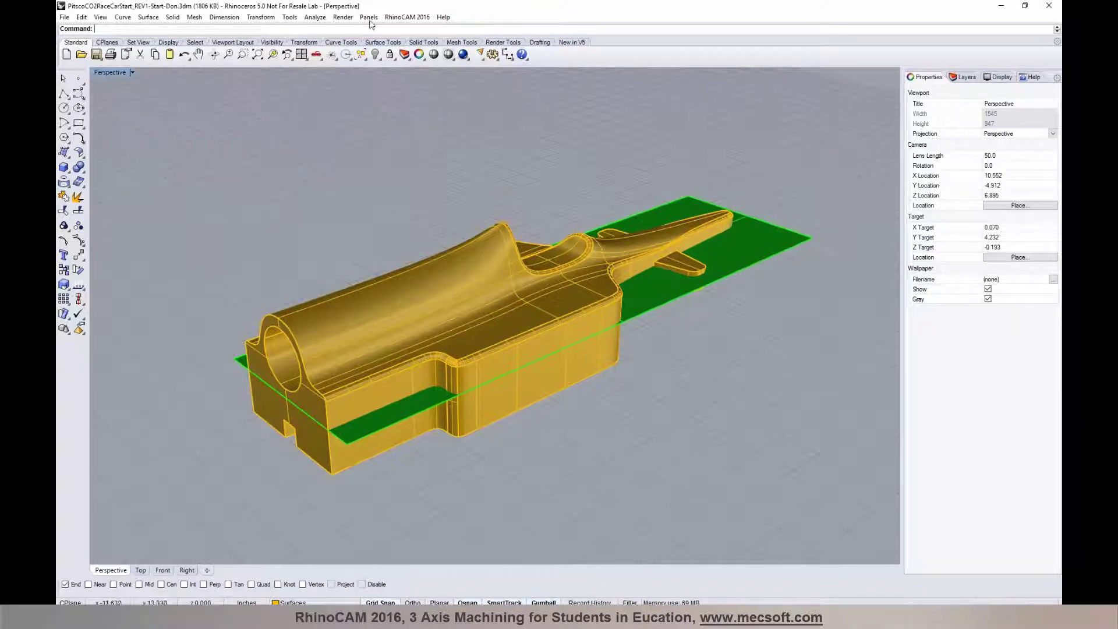
{"action": "left_click", "coordinate": [408, 17]}
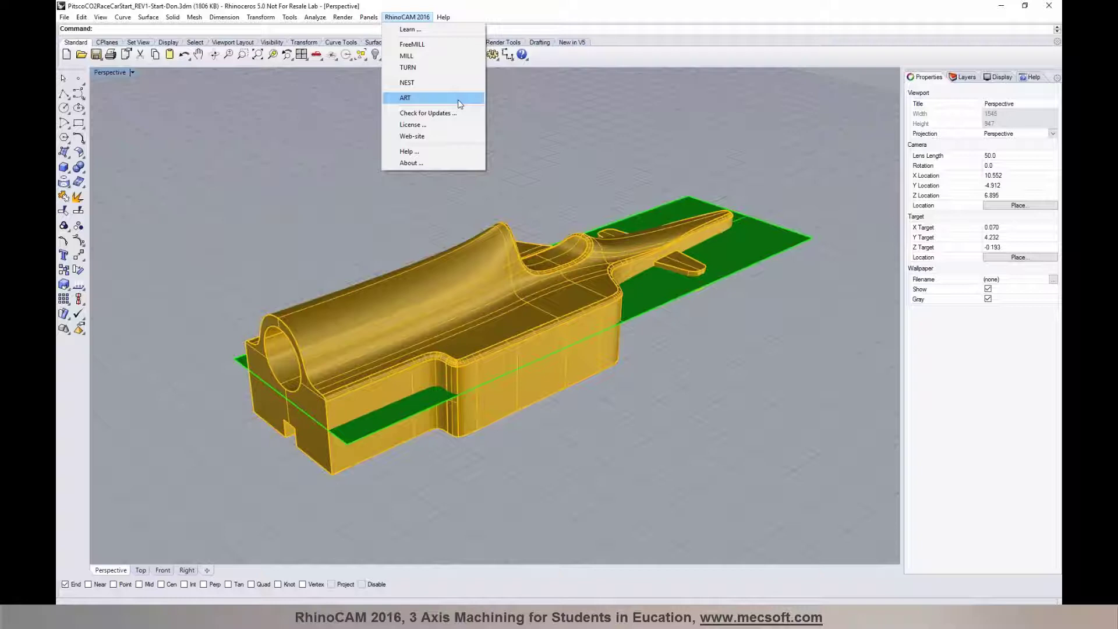
{"action": "left_click", "coordinate": [425, 56]}
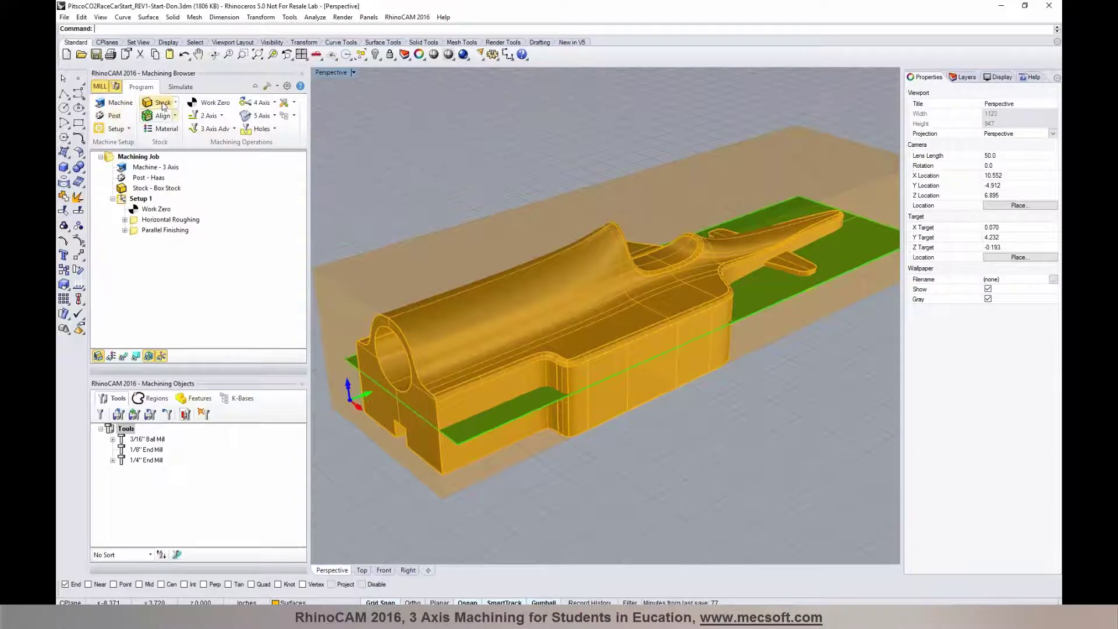
View the solid stock in simulation mode and return to the programming mode.
{"action": "left_click", "coordinate": [174, 86]}
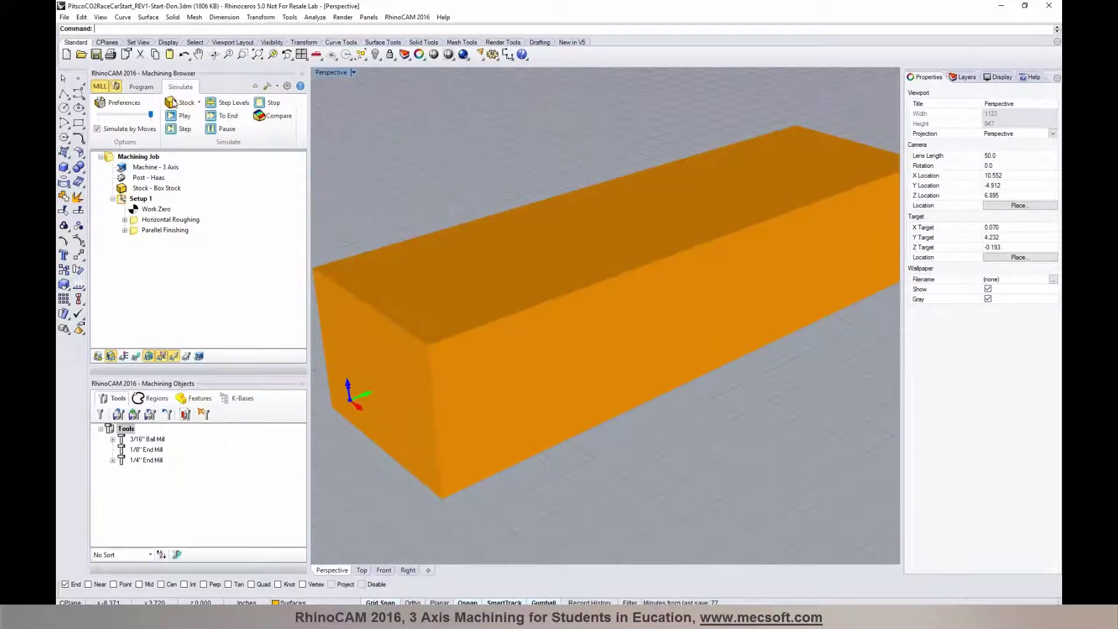
{"action": "left_click", "coordinate": [142, 87]}
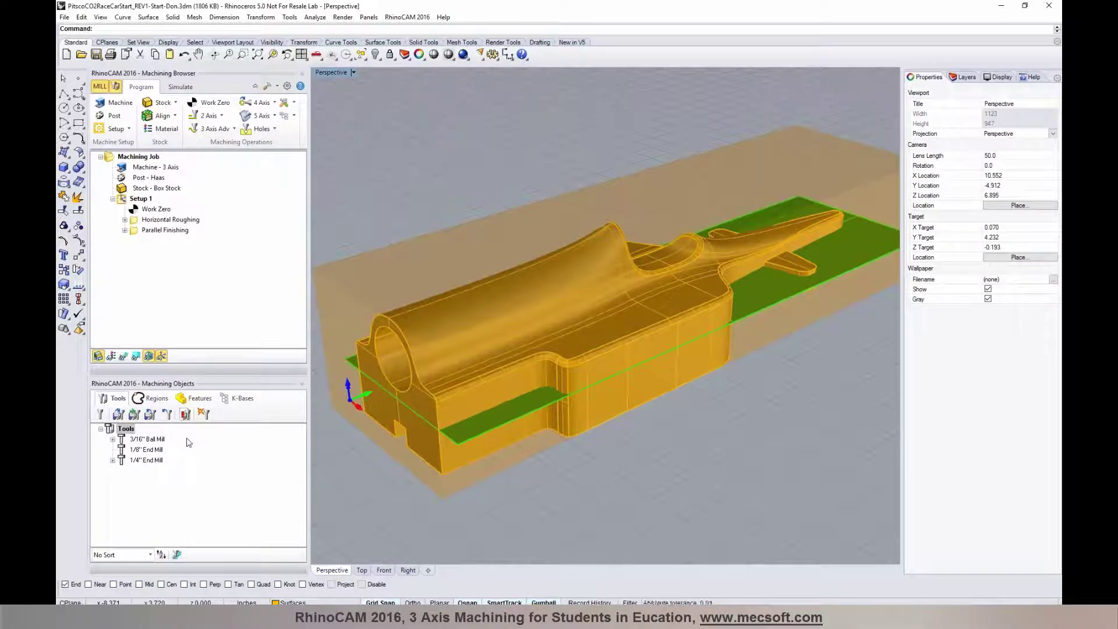
Examine the 3/16" Ball Mill's properties, its feeds and speeds and the feed table for WOOD, and look at the K-Bases.
{"action": "left_click", "coordinate": [100, 415]}
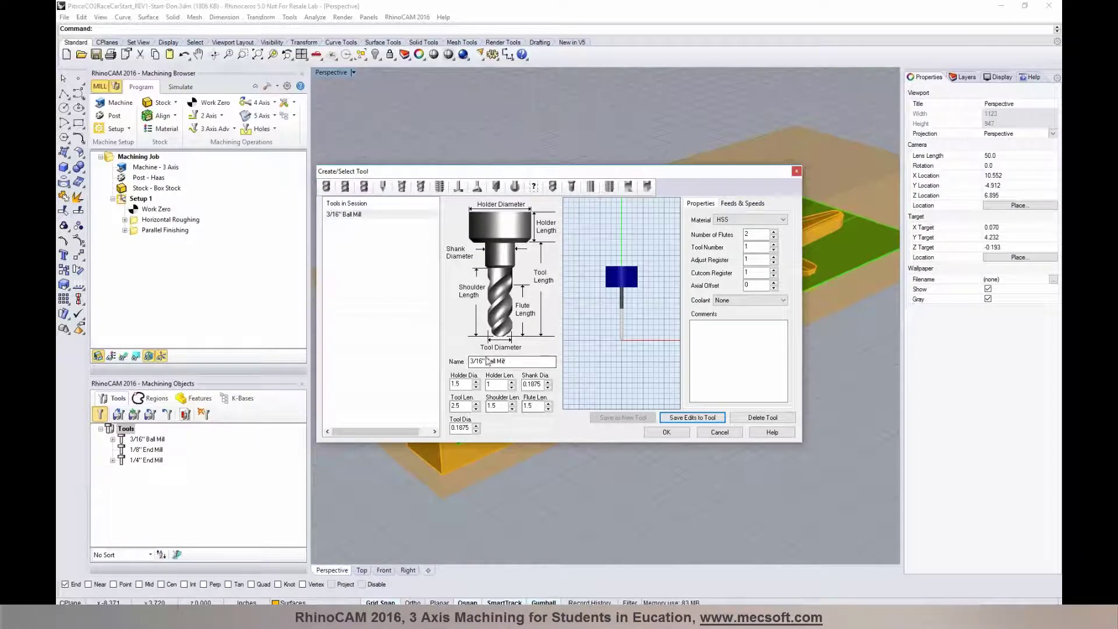
{"action": "left_click", "coordinate": [746, 204]}
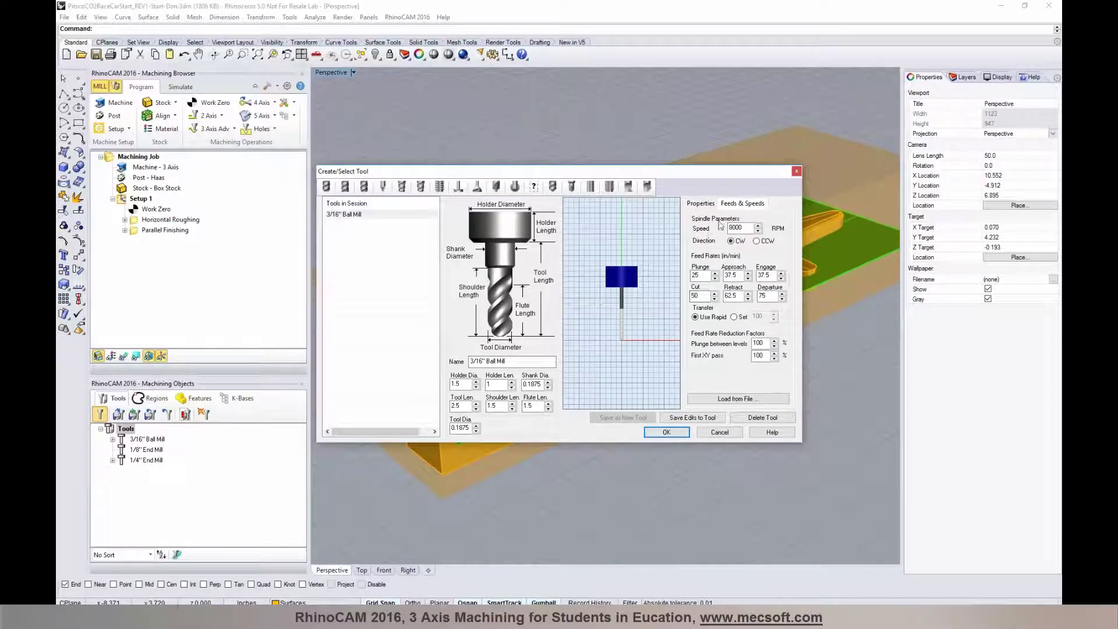
{"action": "left_click", "coordinate": [728, 399]}
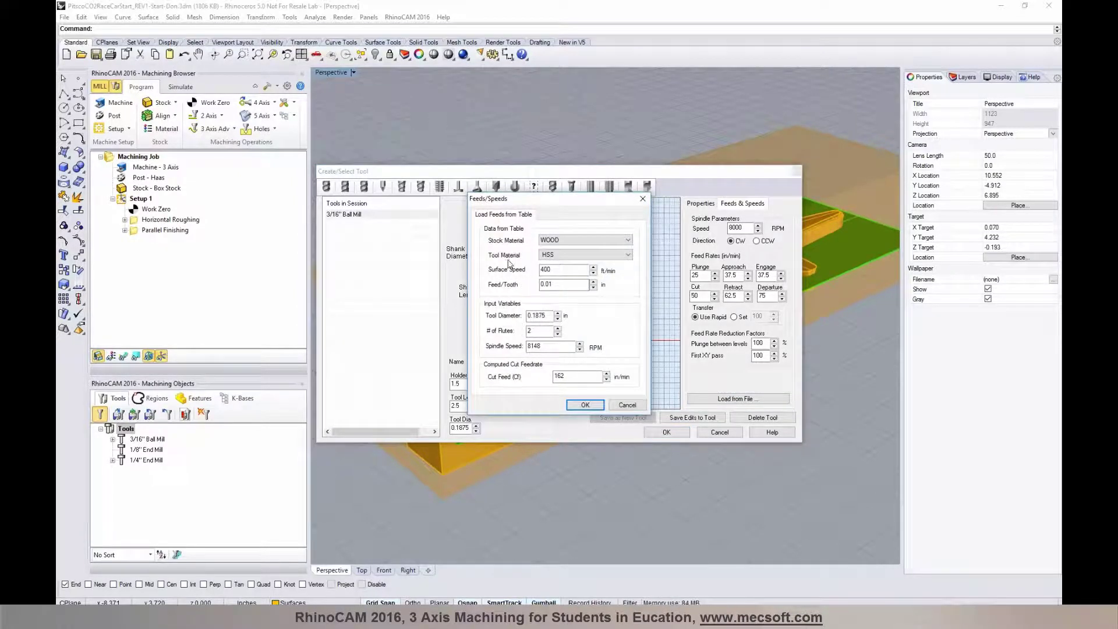
{"action": "left_click", "coordinate": [542, 241]}
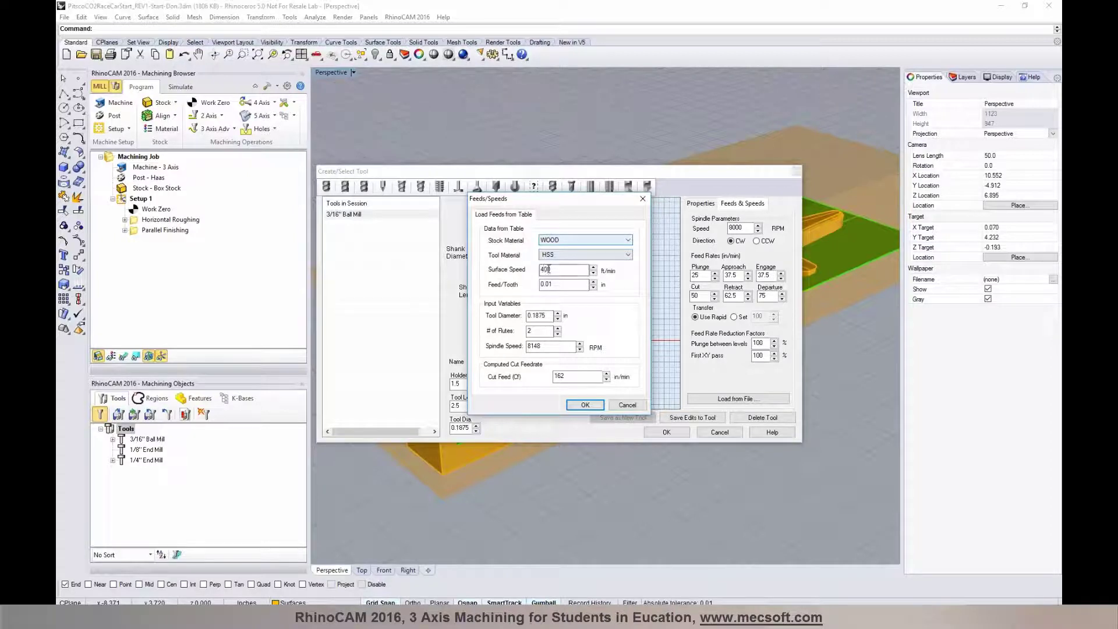
{"action": "left_click", "coordinate": [632, 406]}
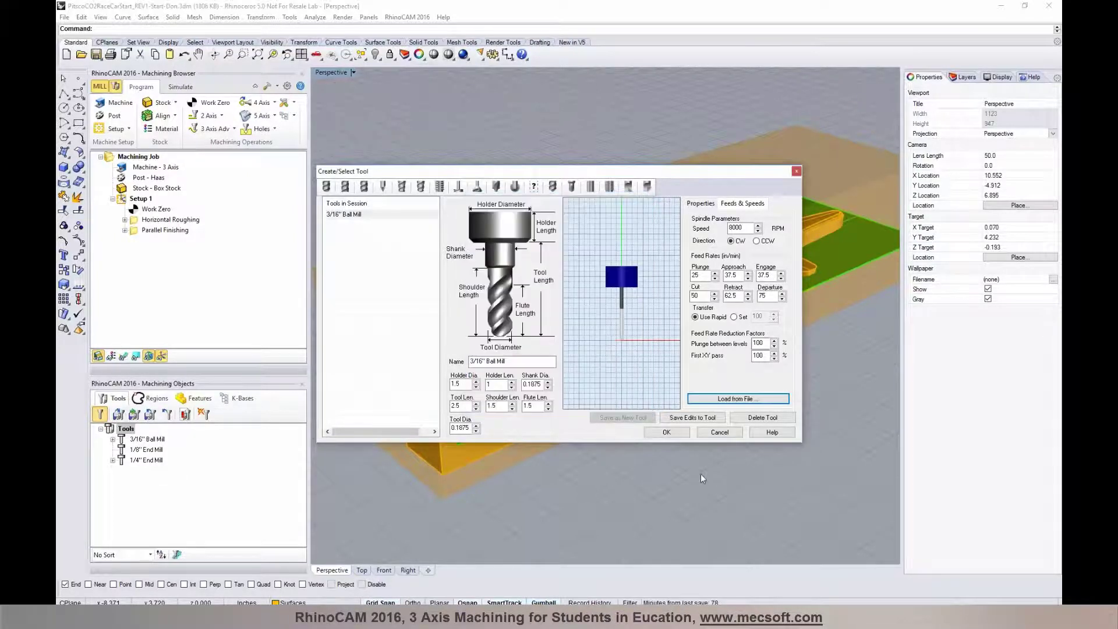
{"action": "left_click", "coordinate": [719, 432]}
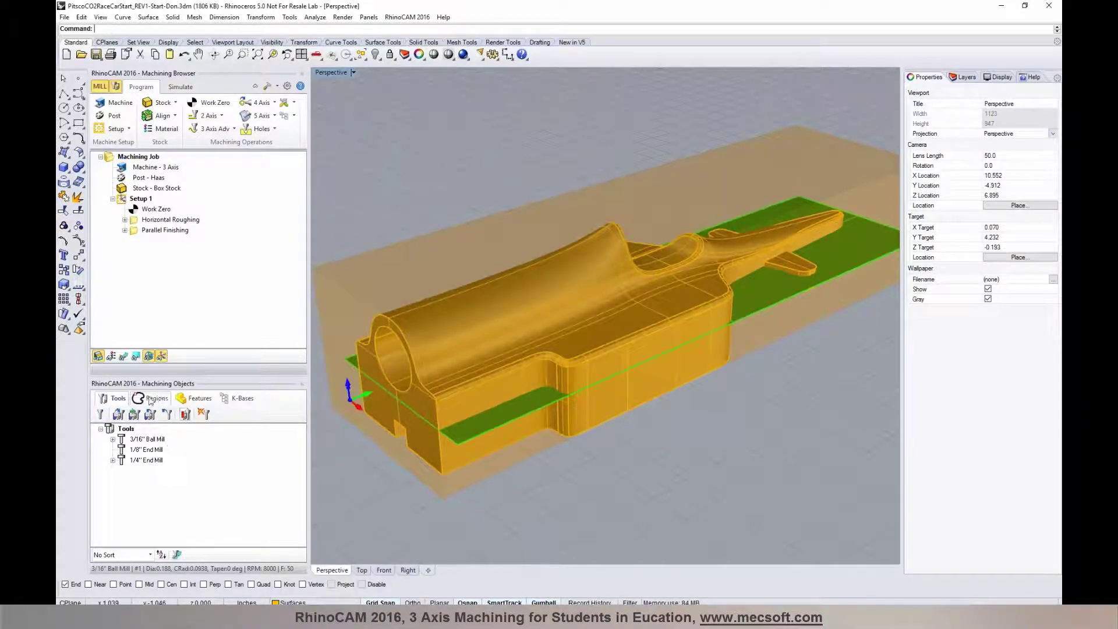
{"action": "left_click", "coordinate": [245, 402]}
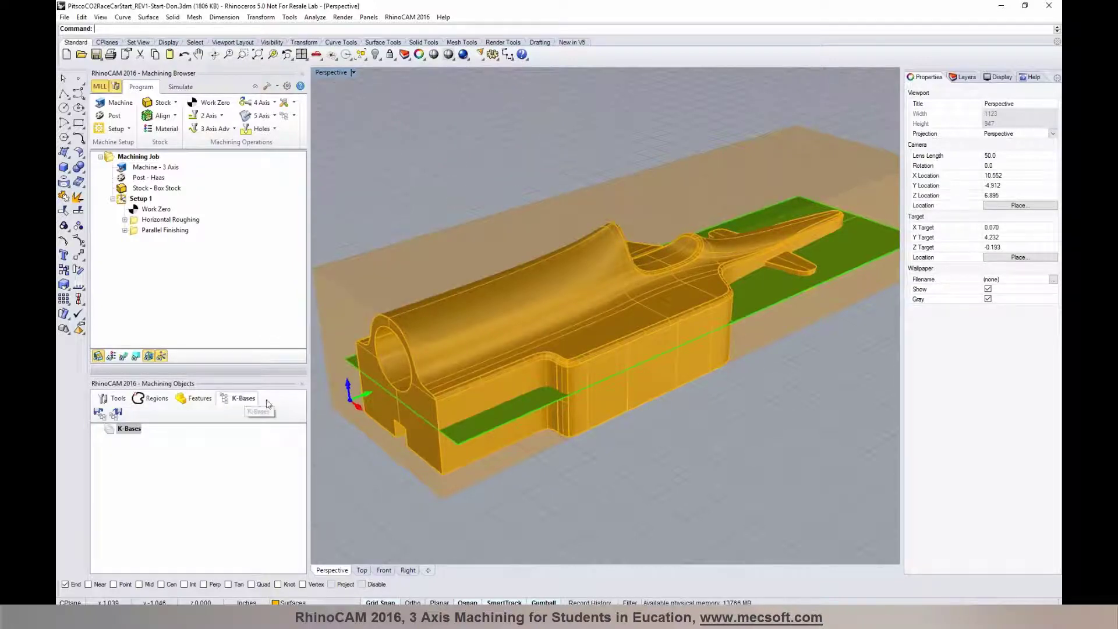
{"action": "left_click", "coordinate": [116, 400]}
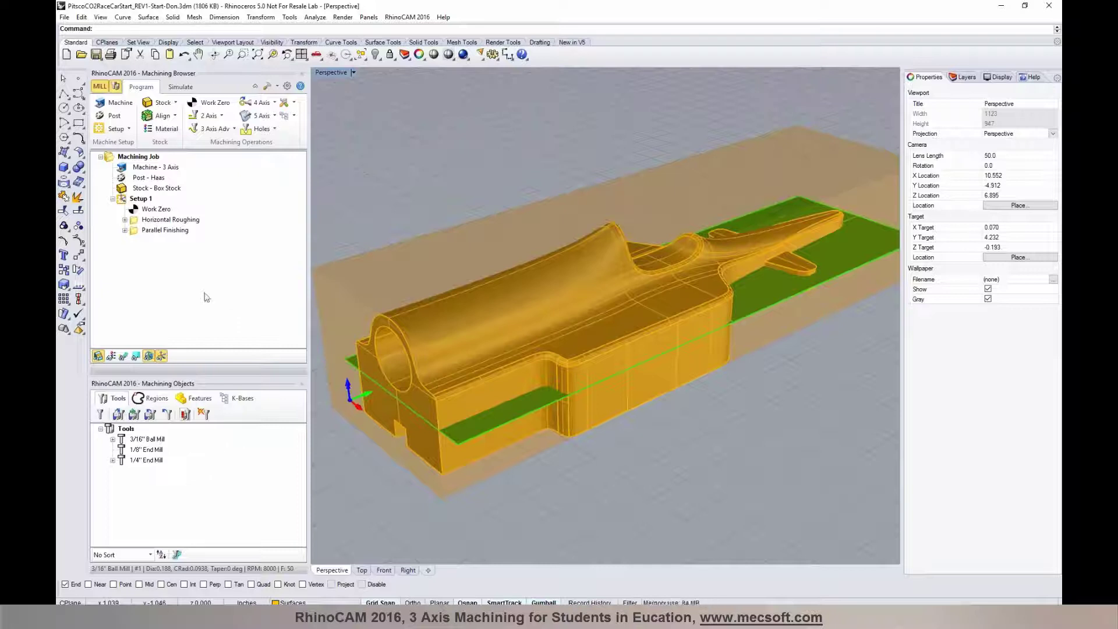
Delete the Parallel Finishing and Horizontal Roughing operations and the Work Zero from Setup 1.
{"action": "left_click", "coordinate": [137, 230]}
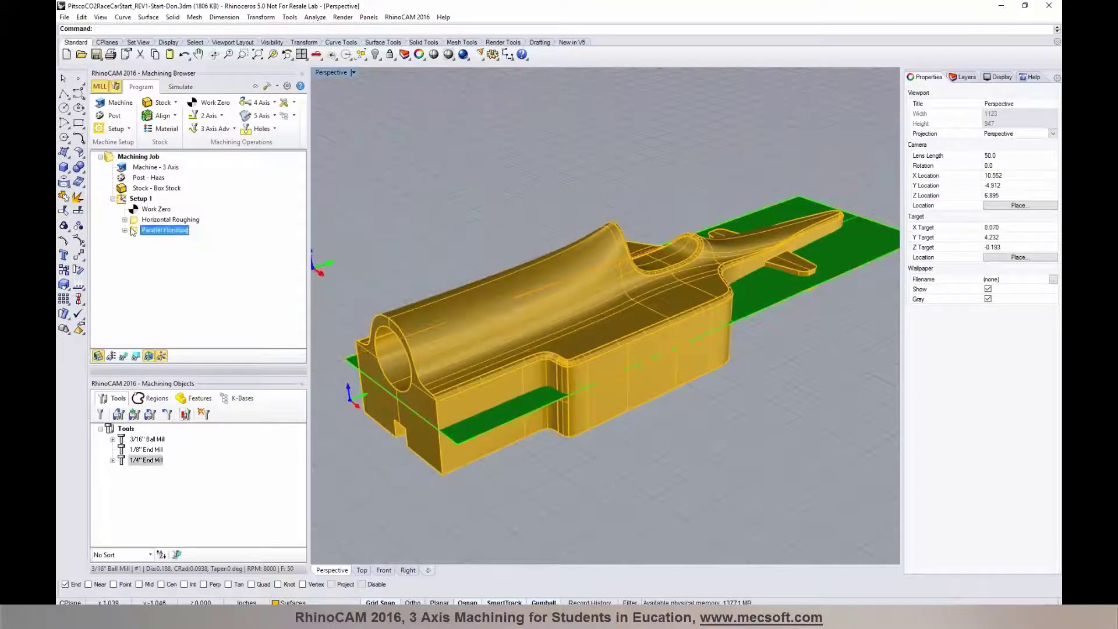
{"action": "left_click", "coordinate": [131, 221]}
{"action": "key", "text": "Left"}
{"action": "key", "text": "Left"}
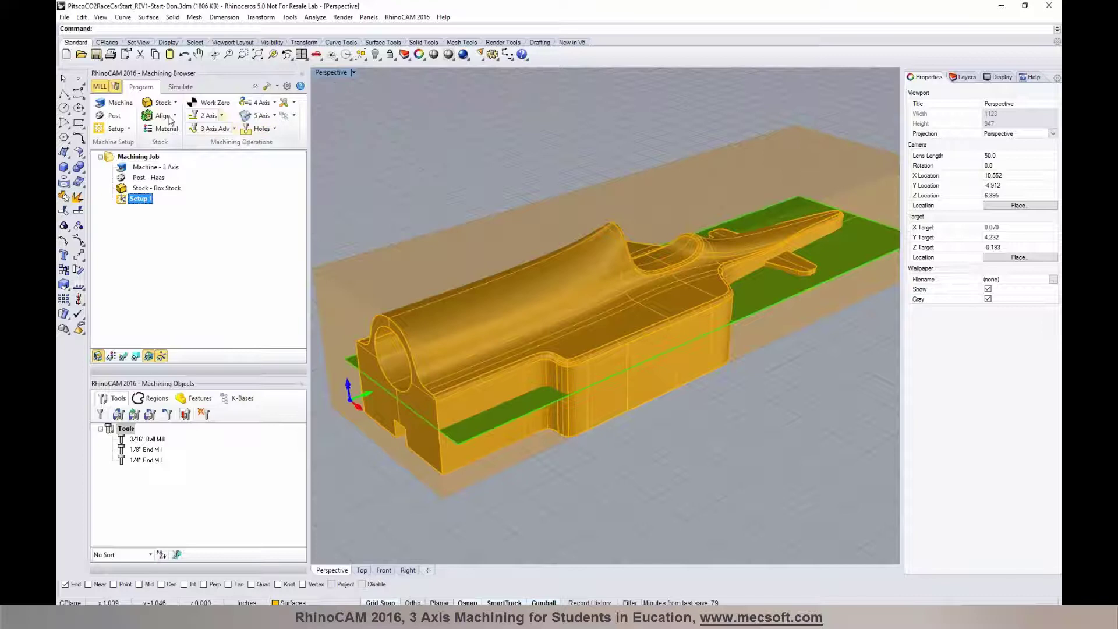
Define the machine tool manually as a 3 Axis machine.
{"action": "left_click", "coordinate": [121, 103]}
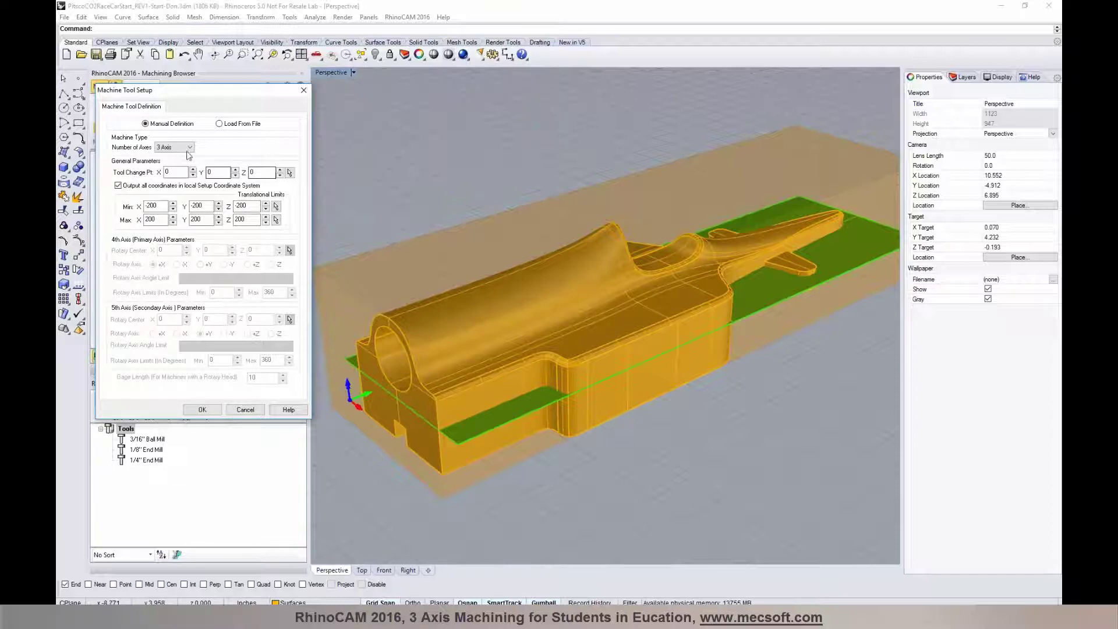
{"action": "left_click", "coordinate": [186, 147]}
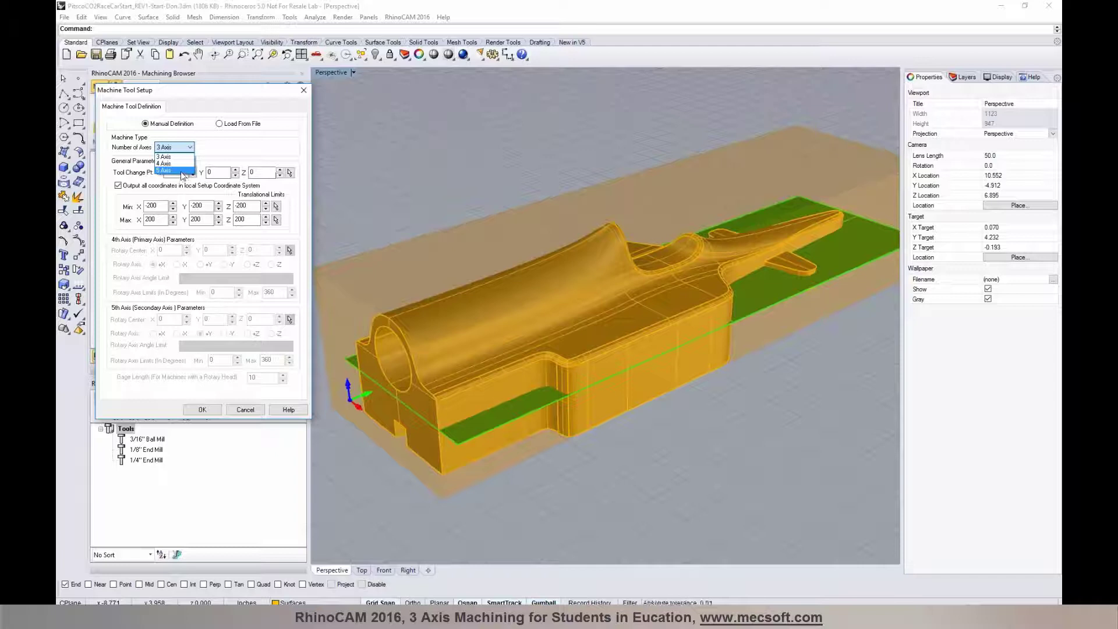
{"action": "left_click", "coordinate": [172, 156]}
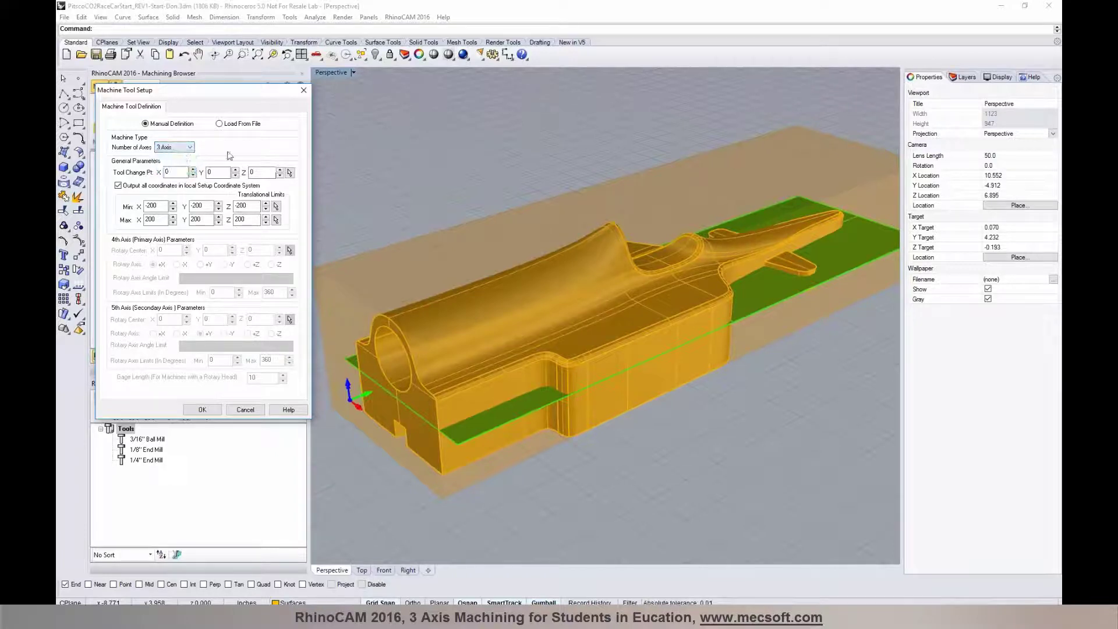
{"action": "left_click", "coordinate": [202, 410]}
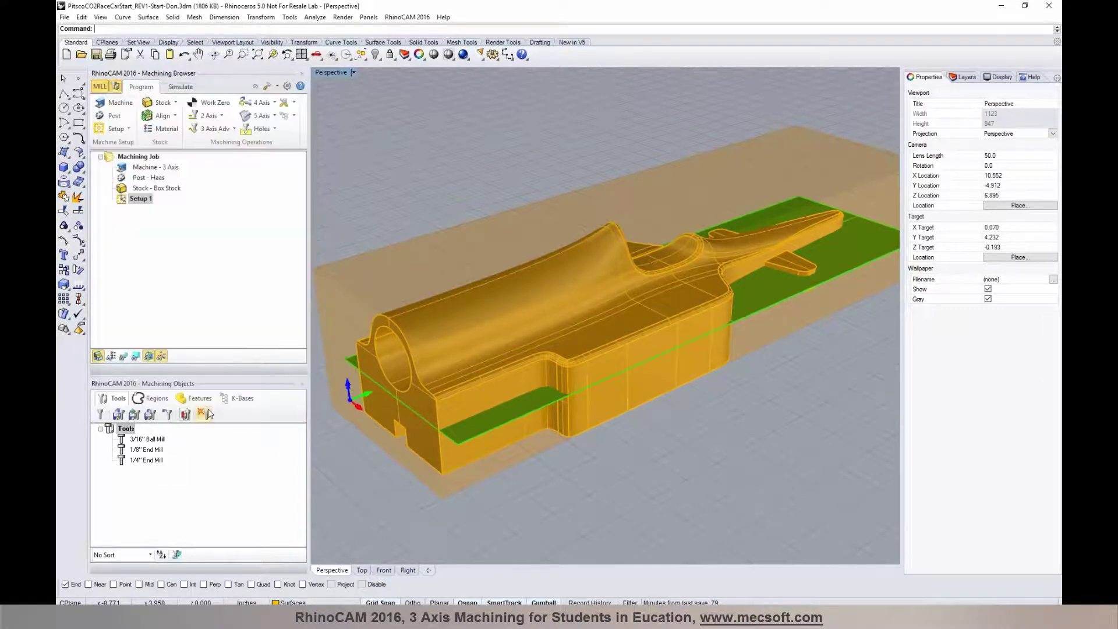
Review the available post-processors and file extensions, keeping Haas as the post-processor and .nc as the posted file extension.
{"action": "left_click", "coordinate": [114, 117]}
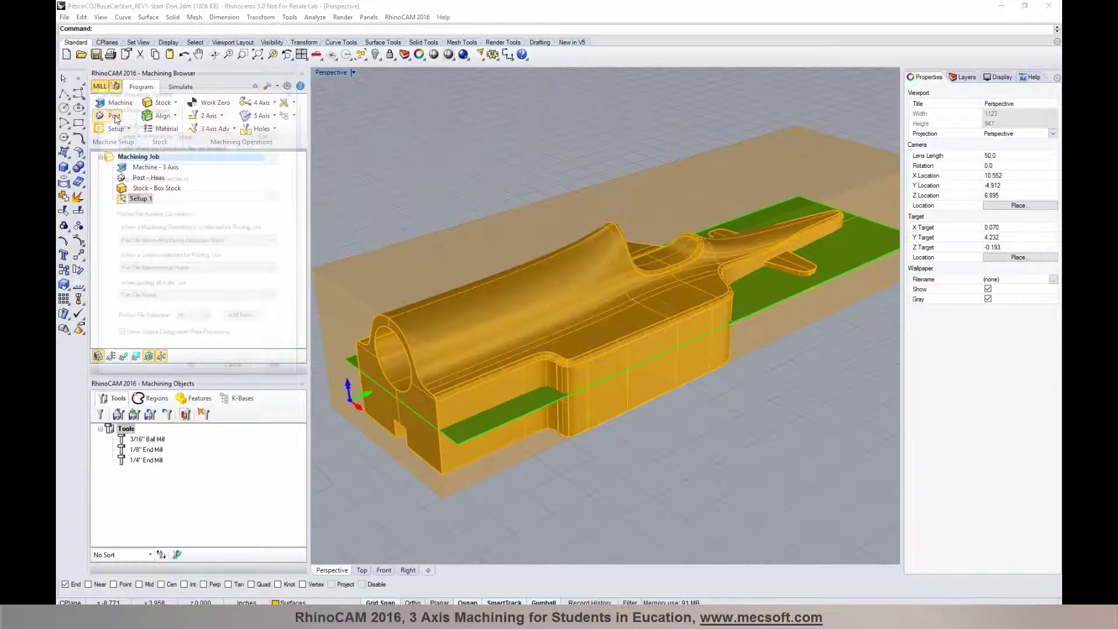
{"action": "left_click", "coordinate": [216, 134]}
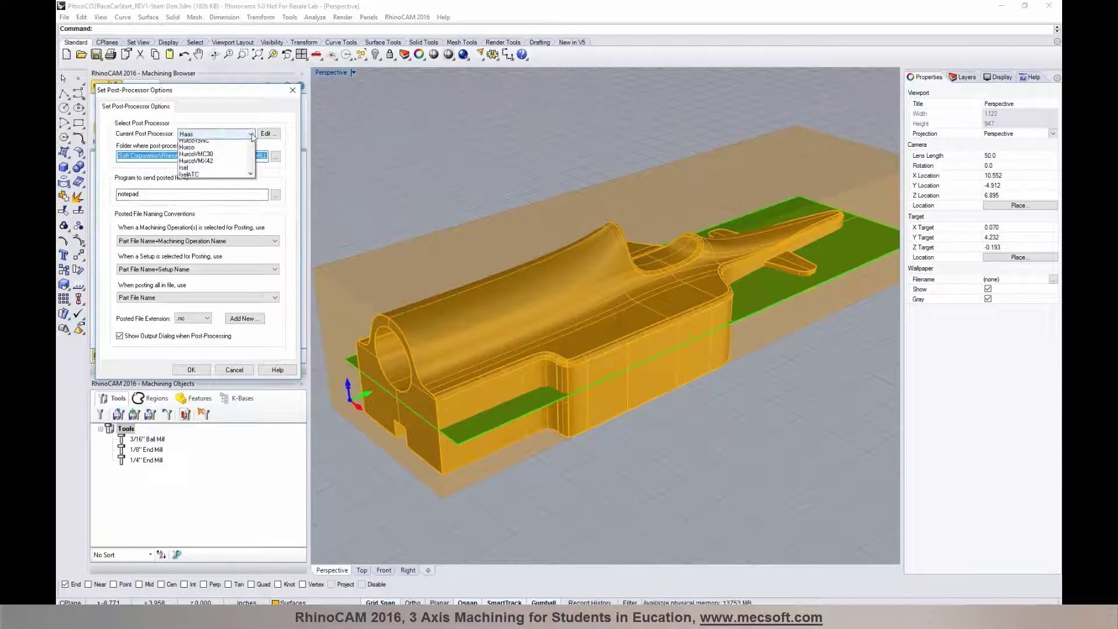
{"action": "left_click_drag", "start_coordinate": [251, 235], "coordinate": [250, 278]}
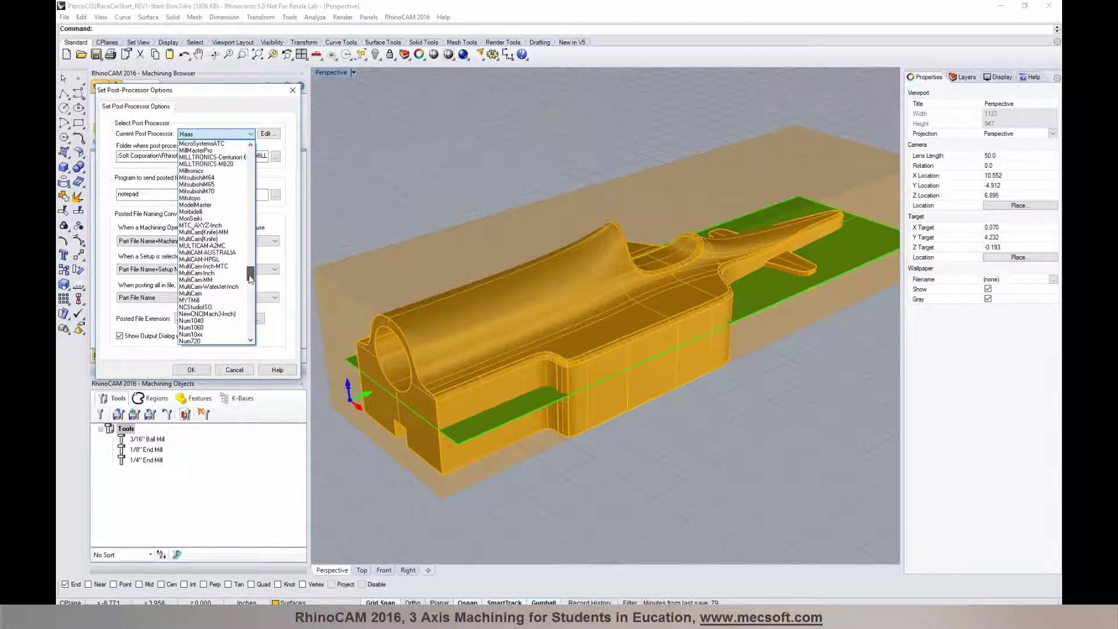
{"action": "left_click", "coordinate": [204, 92]}
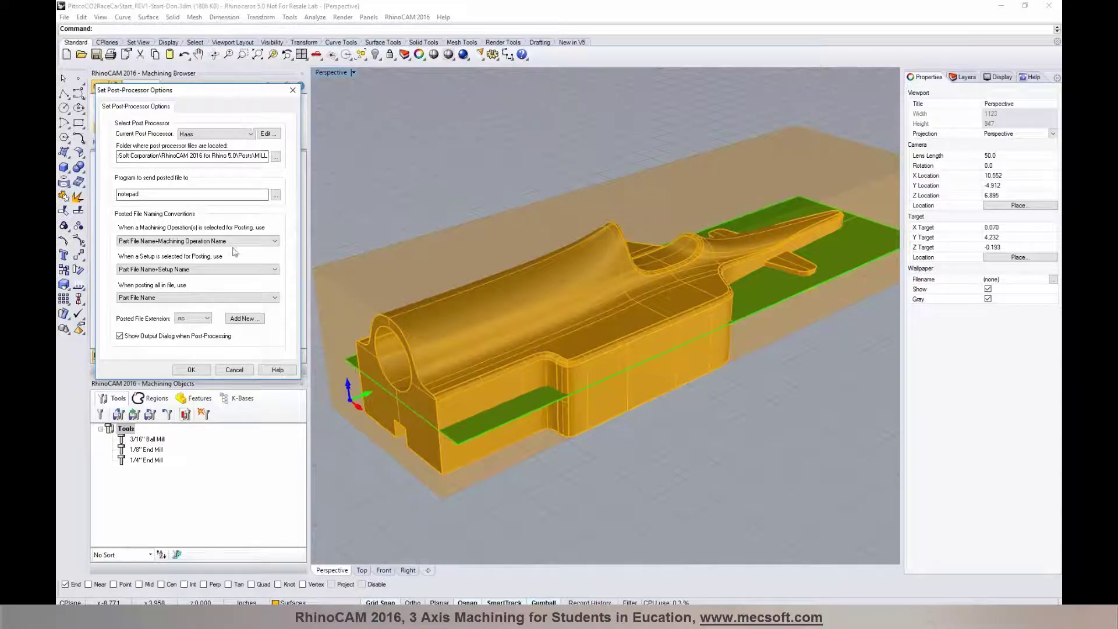
{"action": "left_click", "coordinate": [207, 319]}
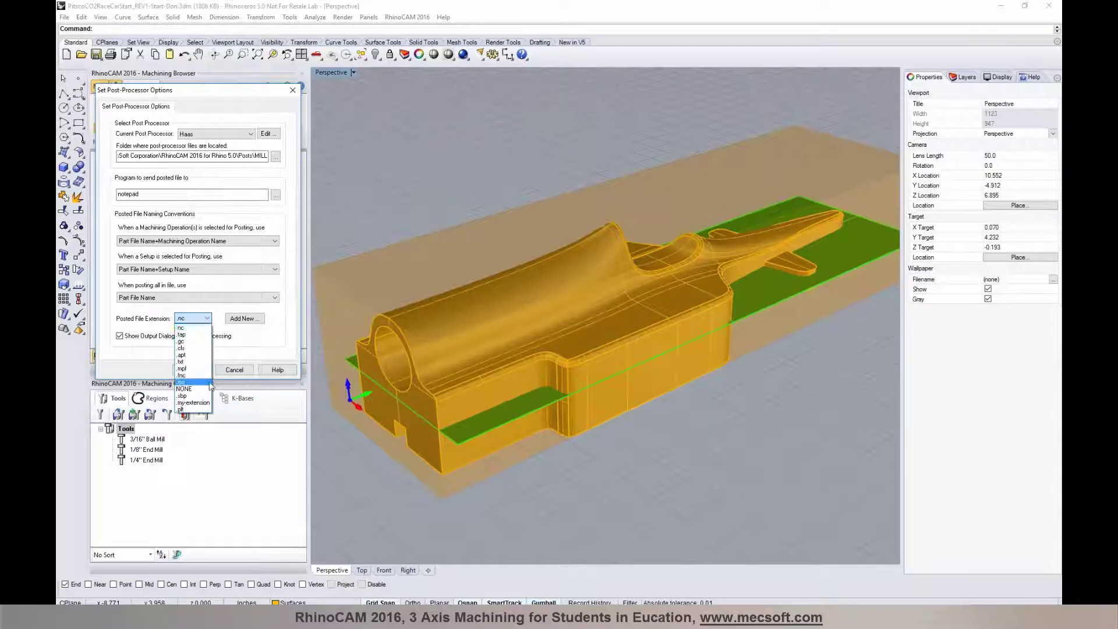
{"action": "left_click", "coordinate": [245, 340]}
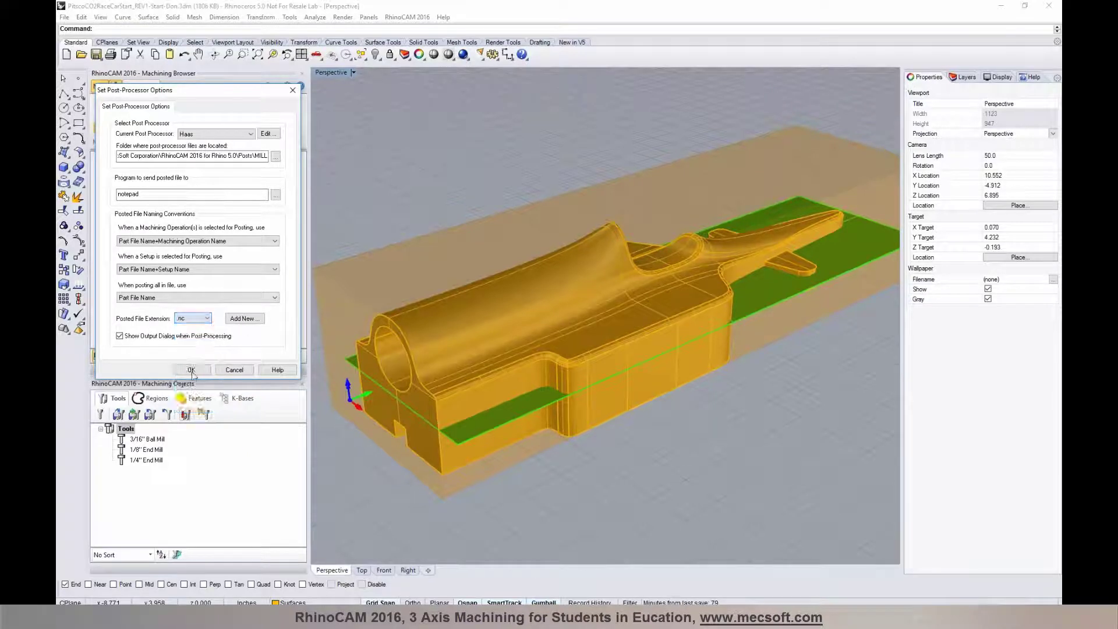
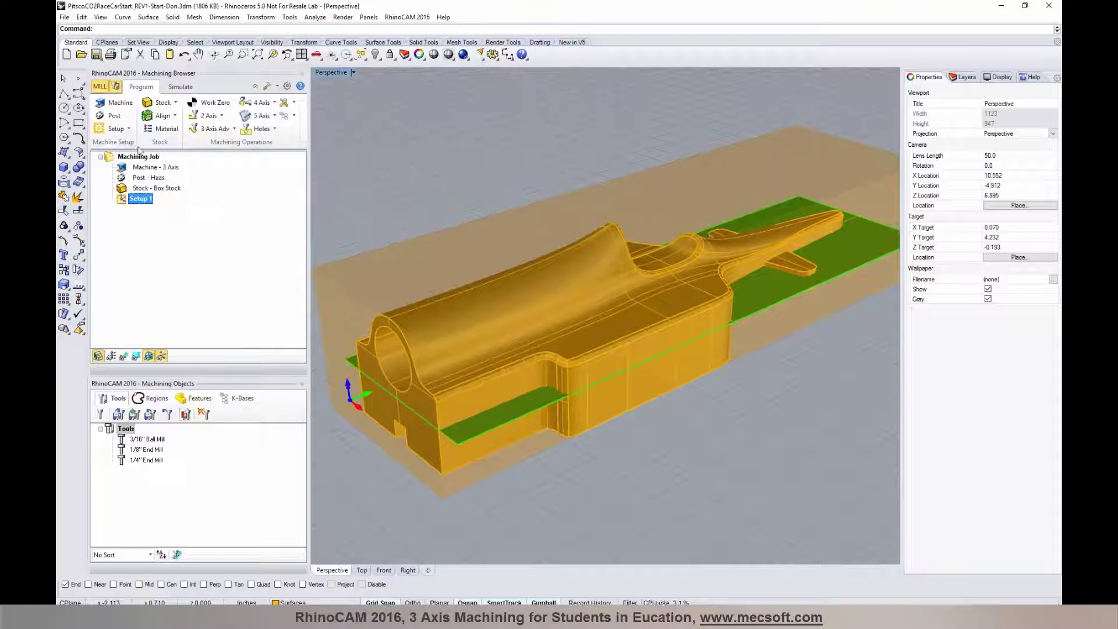
Define a box stock with length 2.5, width 8.75 and height 1.91054 around the car.
{"action": "left_click", "coordinate": [177, 104]}
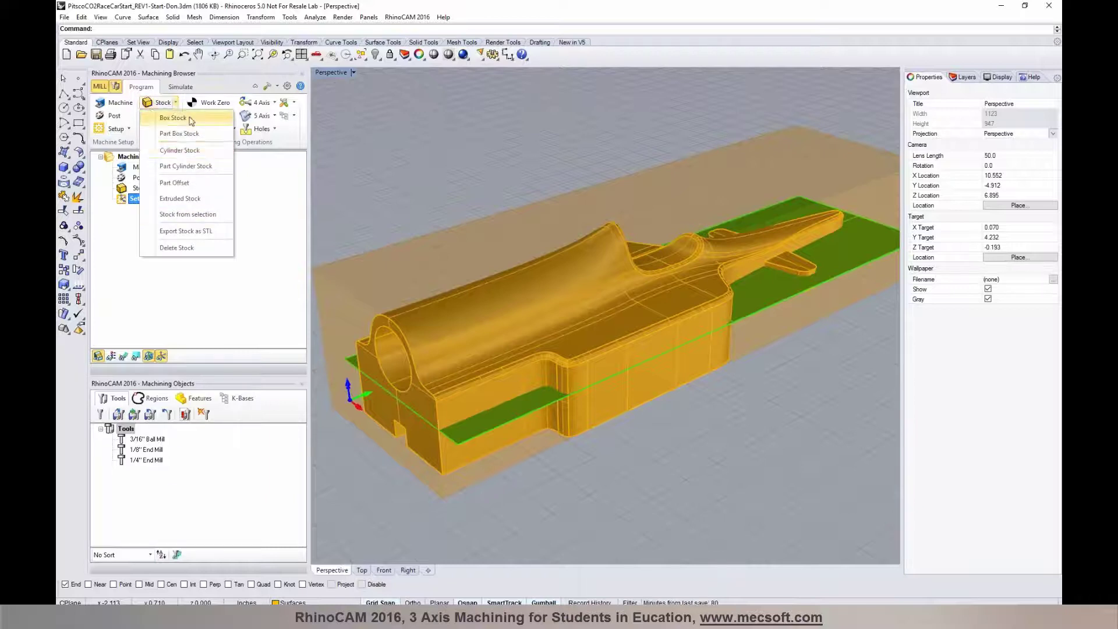
{"action": "left_click", "coordinate": [191, 119]}
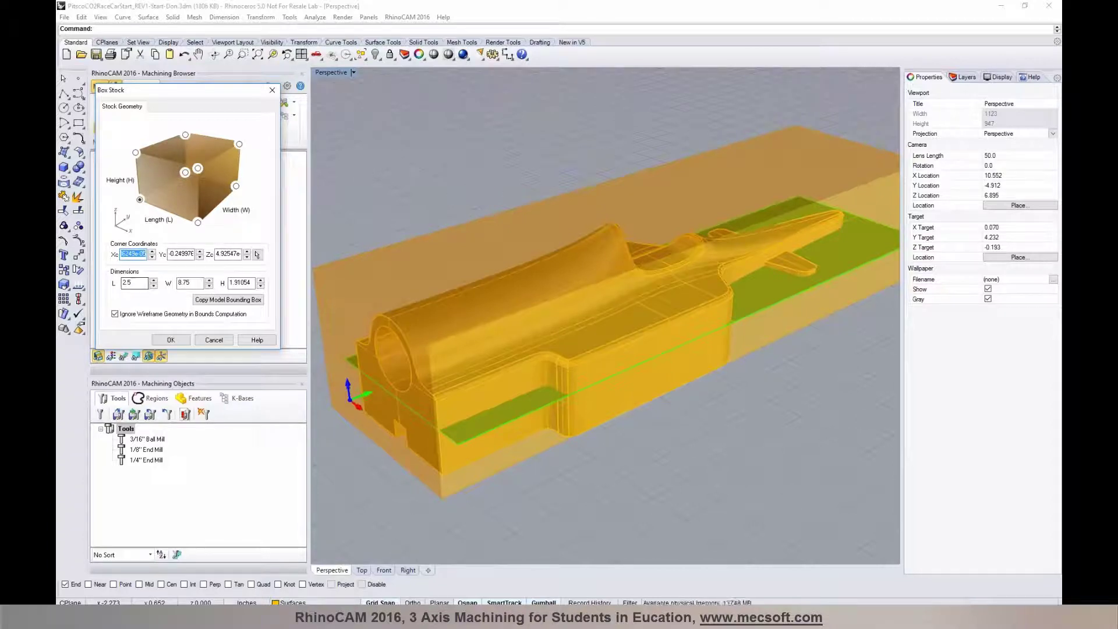
{"action": "left_click", "coordinate": [166, 342]}
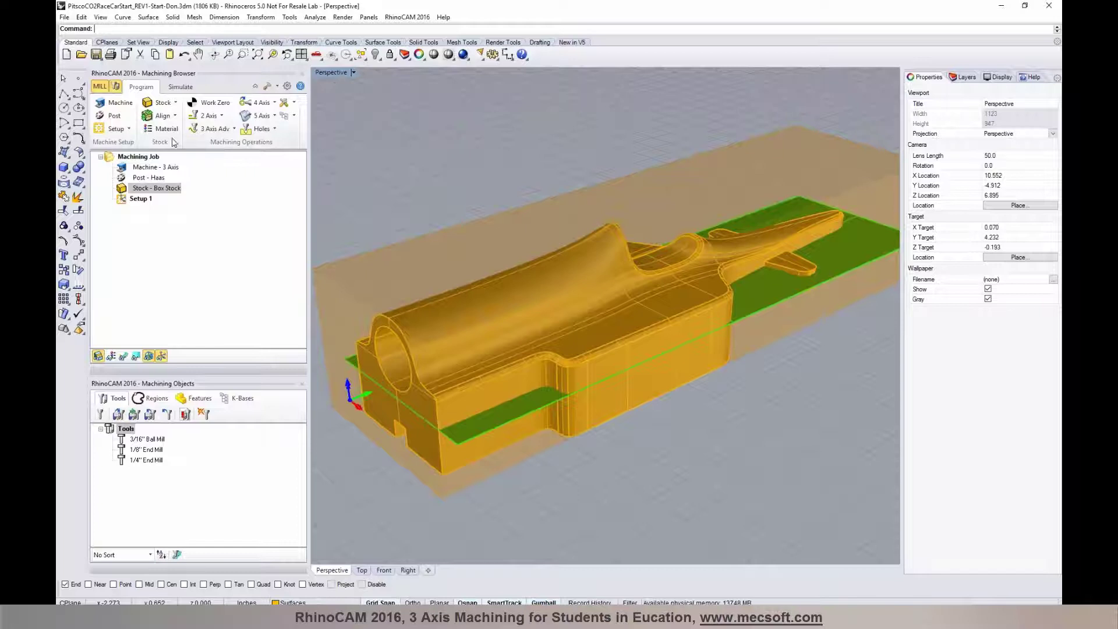
Align the stock about the part with Bottom Z alignment and Center XY alignment, toggling the stock display to check the fit.
{"action": "left_click", "coordinate": [163, 115]}
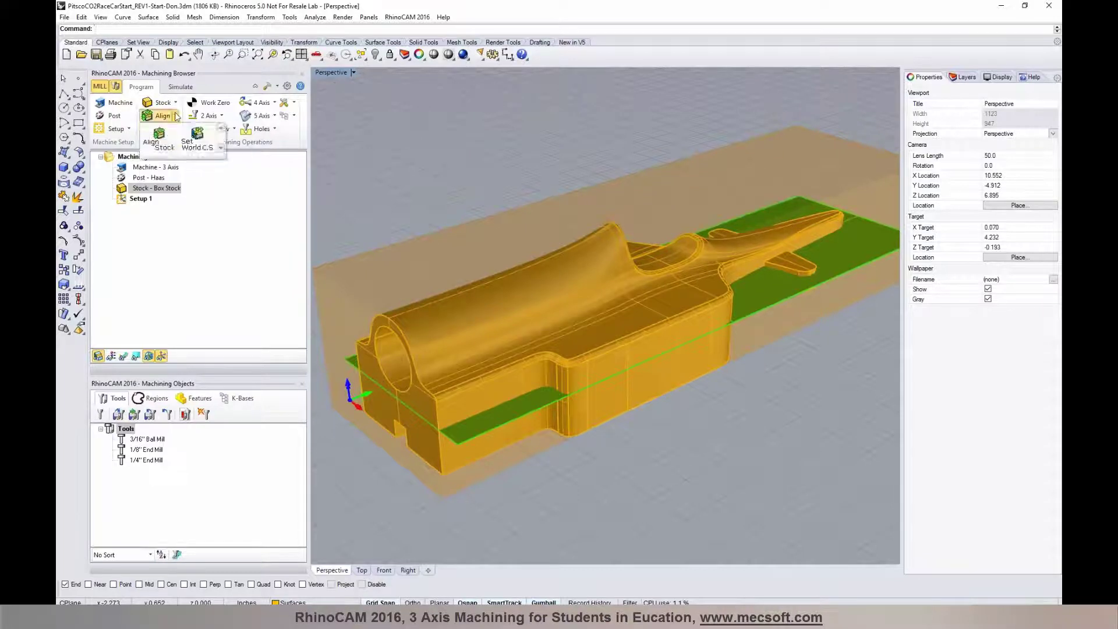
{"action": "left_click", "coordinate": [164, 140]}
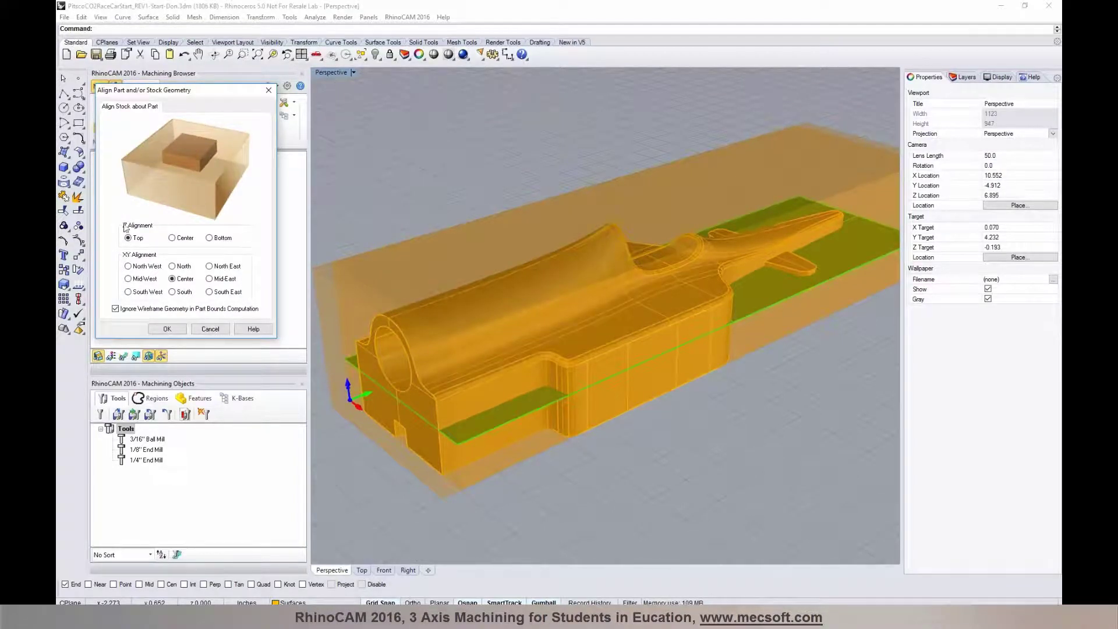
{"action": "left_click", "coordinate": [209, 238]}
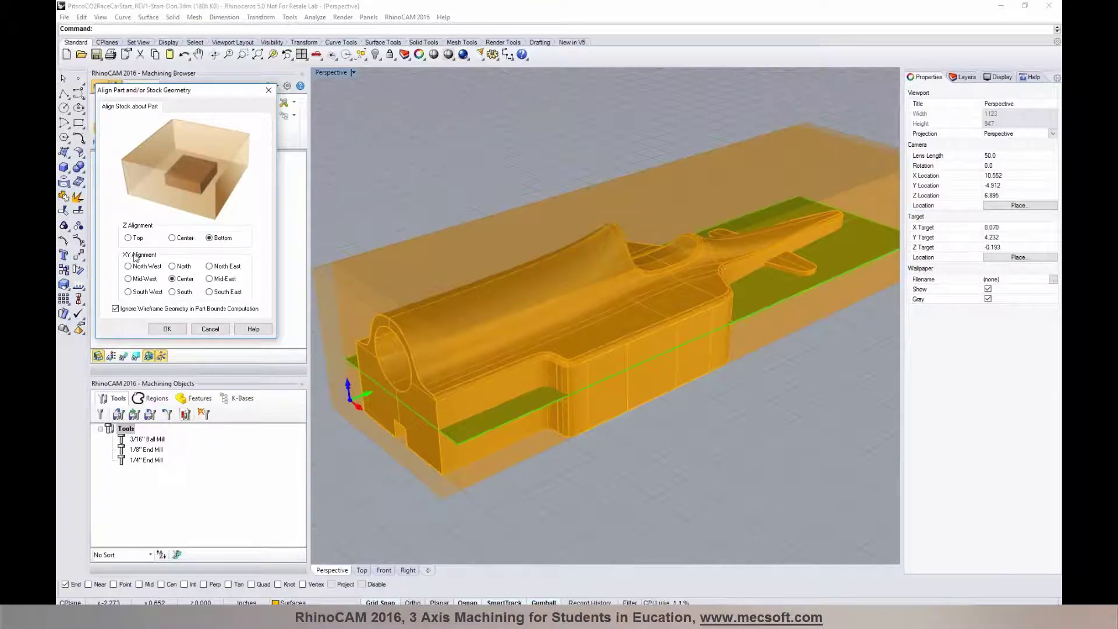
{"action": "left_click", "coordinate": [172, 330]}
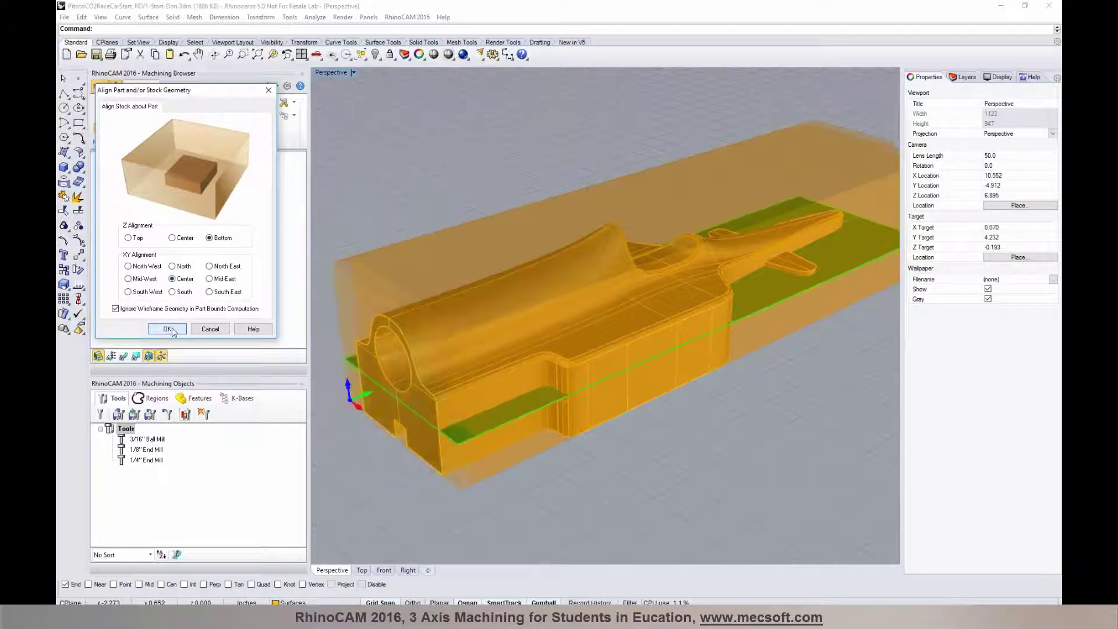
{"action": "left_click", "coordinate": [98, 357]}
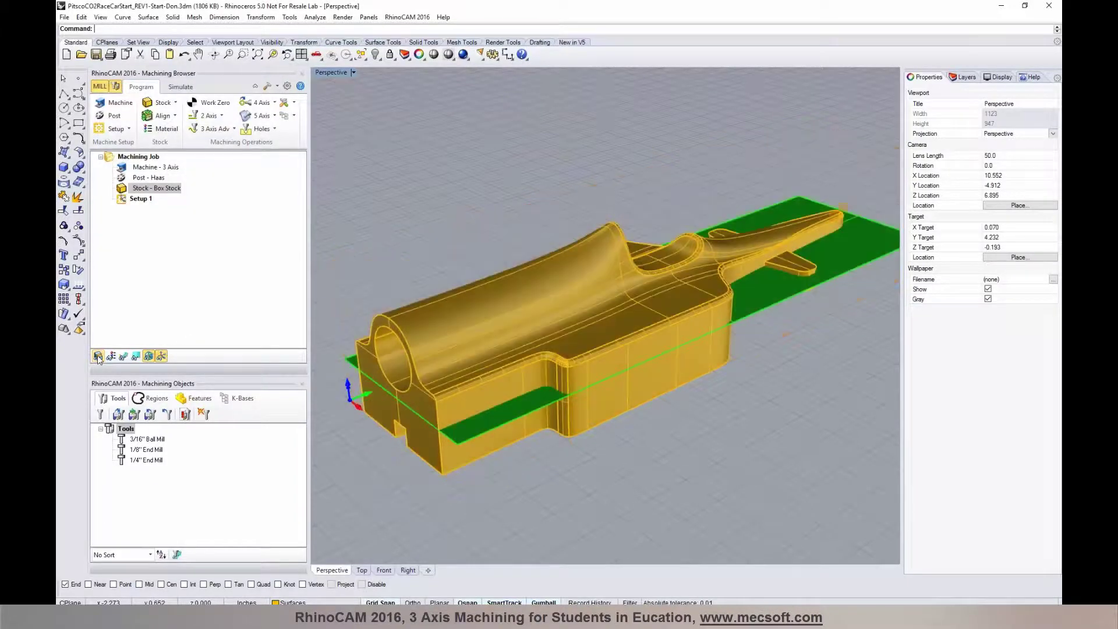
{"action": "left_click", "coordinate": [98, 357]}
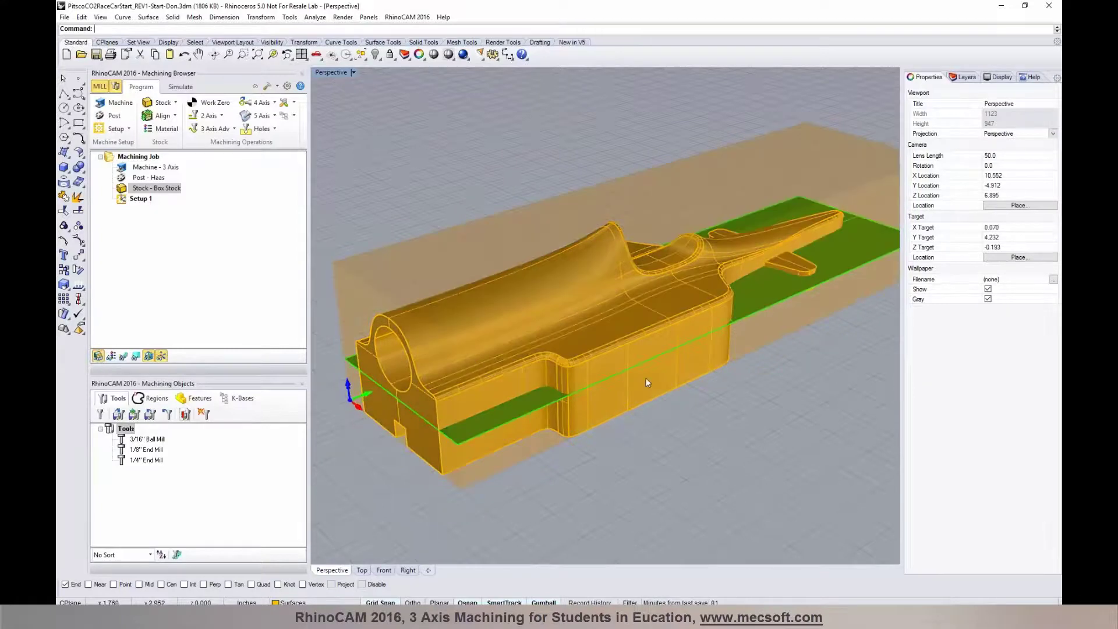
{"action": "right_click_drag", "start_coordinate": [722, 379], "coordinate": [670, 376]}
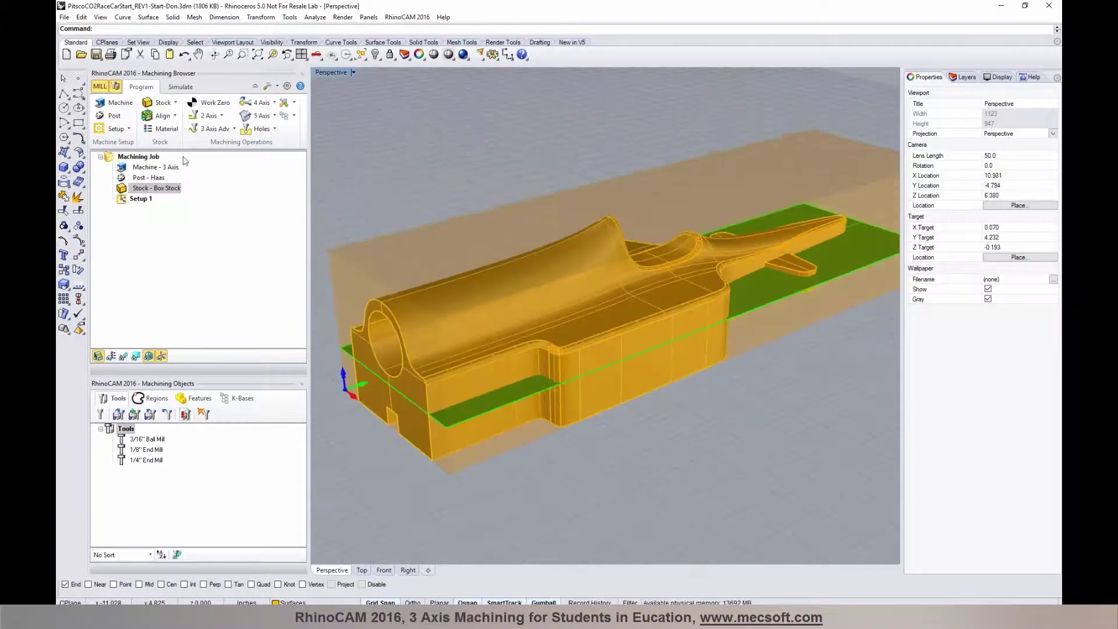
Assign WOOD as the stock material from the FeedsSpeedsDataINCH.xml material file.
{"action": "left_click", "coordinate": [166, 128]}
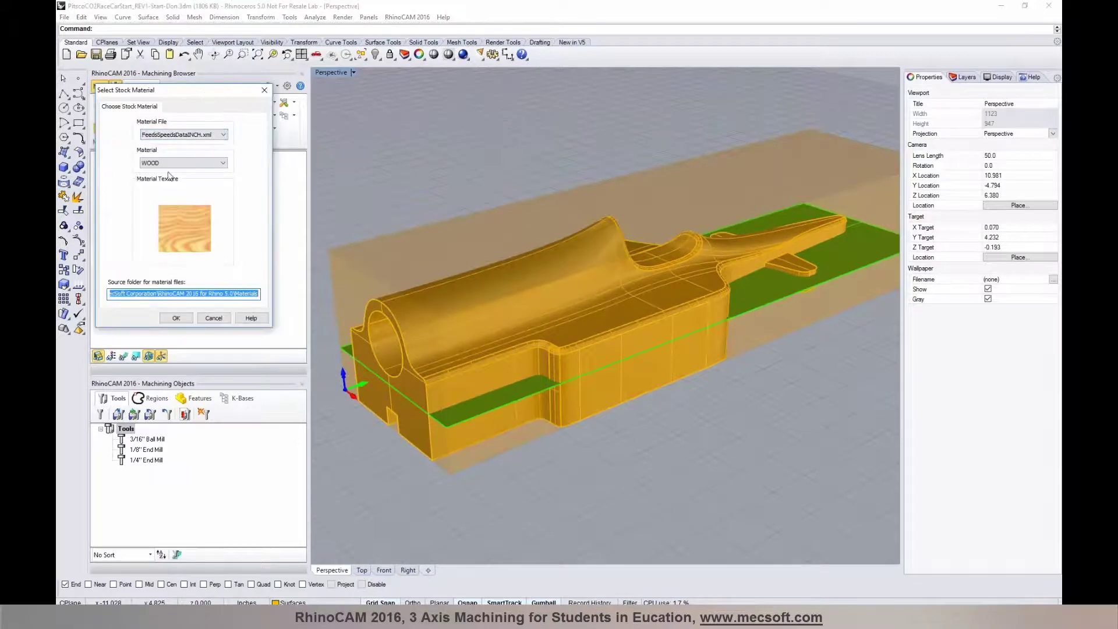
{"action": "left_click", "coordinate": [223, 163]}
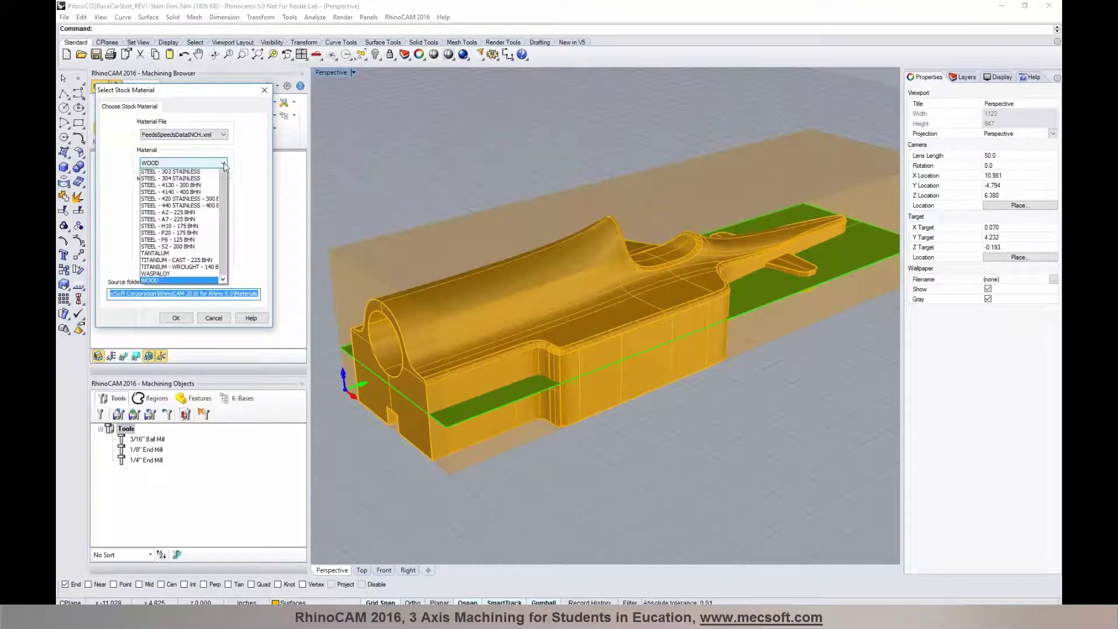
{"action": "mouse_move", "coordinate": [224, 279]}
{"action": "left_mouse_down"}
{"action": "mouse_move", "coordinate": [228, 233]}
{"action": "mouse_move", "coordinate": [224, 280]}
{"action": "left_mouse_up"}
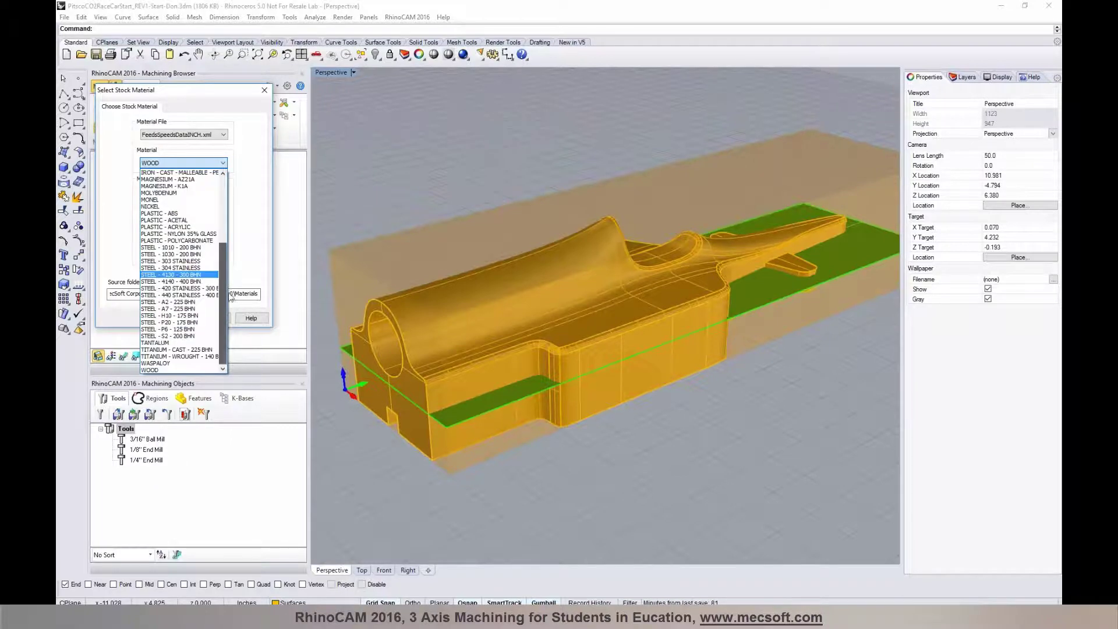
{"action": "left_click", "coordinate": [254, 175]}
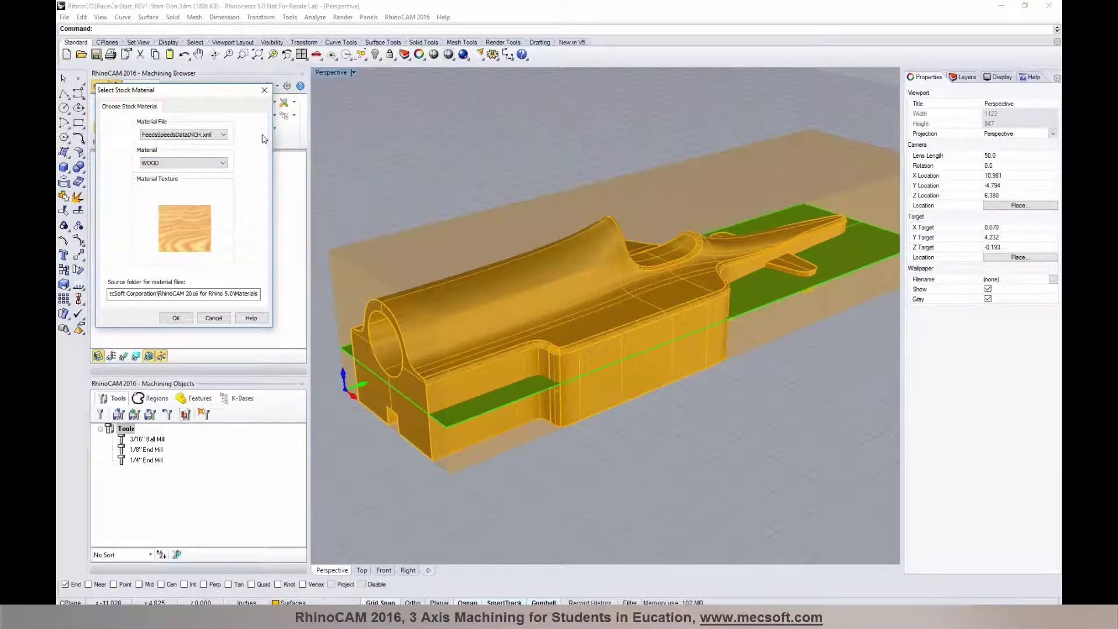
{"action": "left_click", "coordinate": [177, 318]}
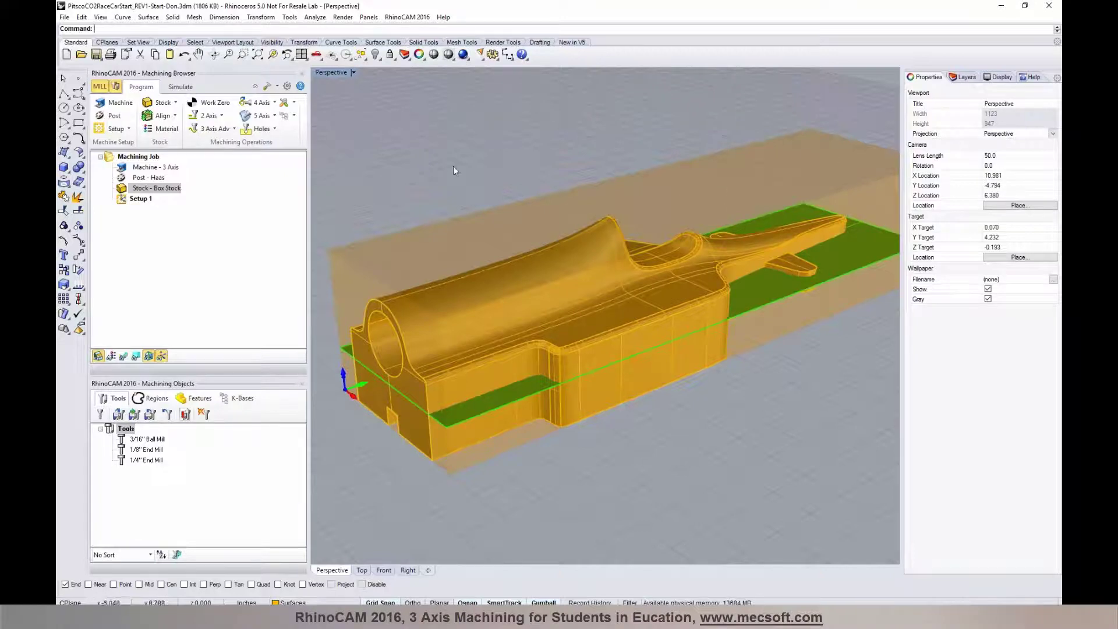
Add a Work Zero to Setup 1, set to the stock box at the Highest Z face and South West position.
{"action": "left_click", "coordinate": [138, 199]}
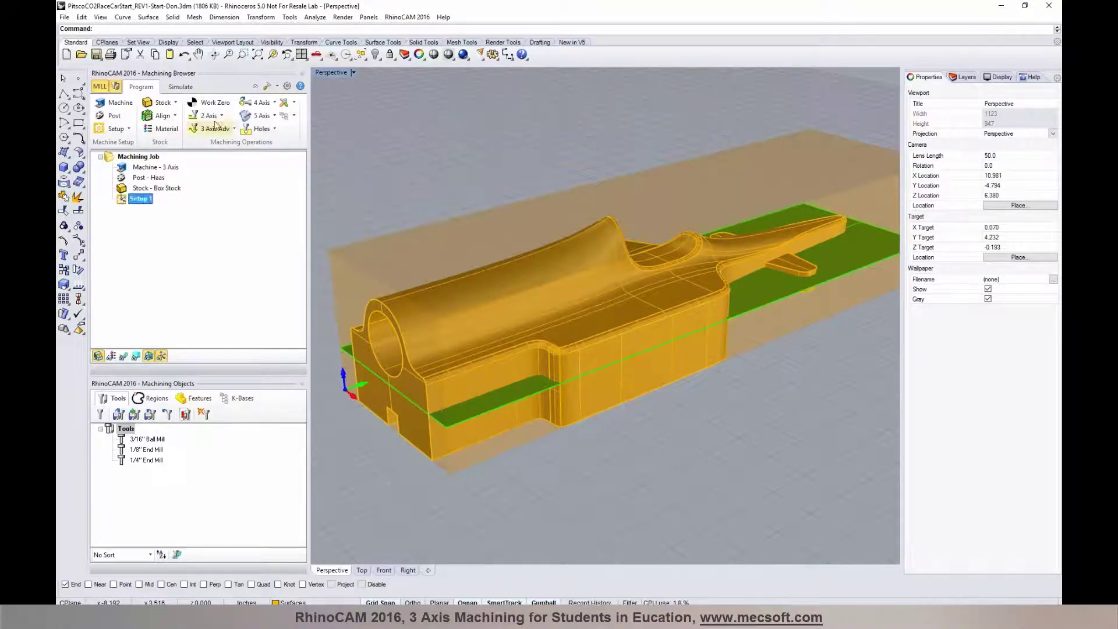
{"action": "left_click", "coordinate": [215, 103]}
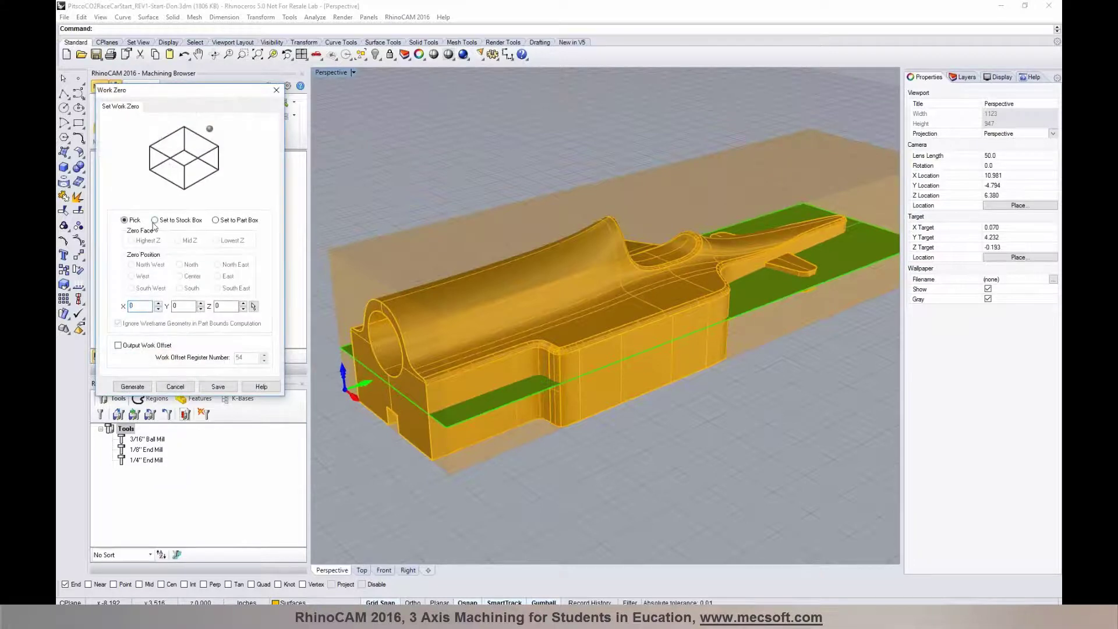
{"action": "left_click", "coordinate": [155, 222]}
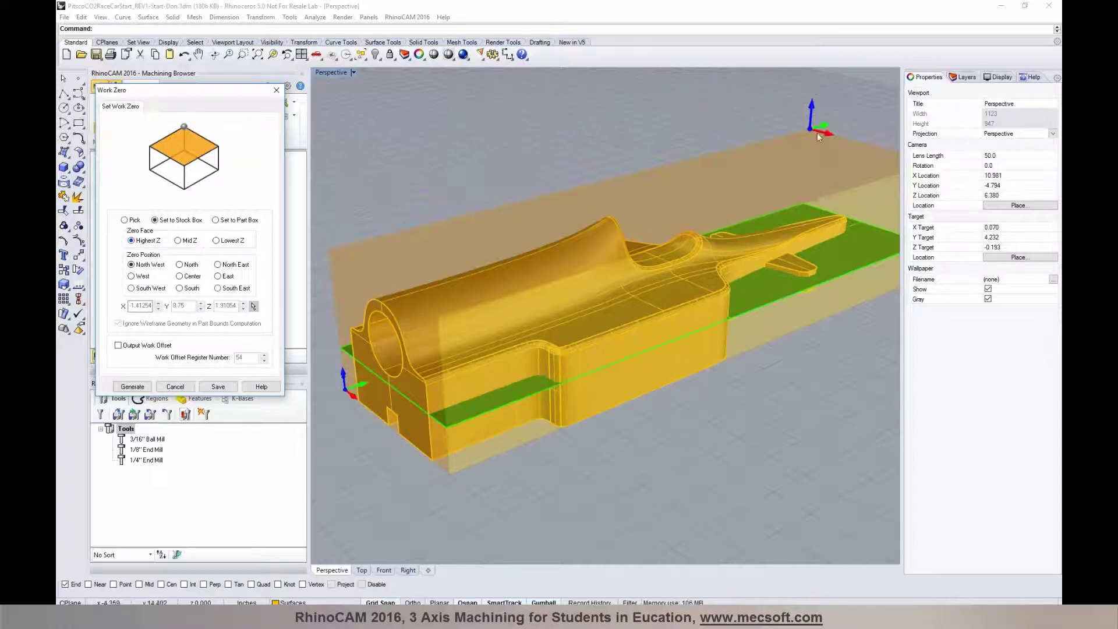
{"action": "left_click", "coordinate": [131, 288]}
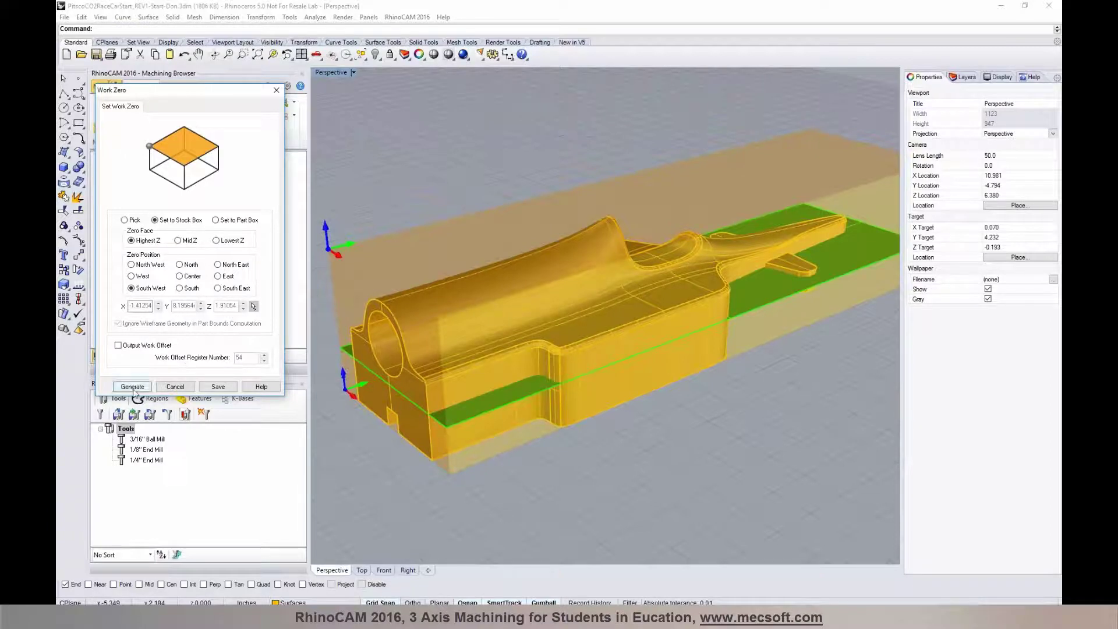
{"action": "left_click", "coordinate": [134, 389]}
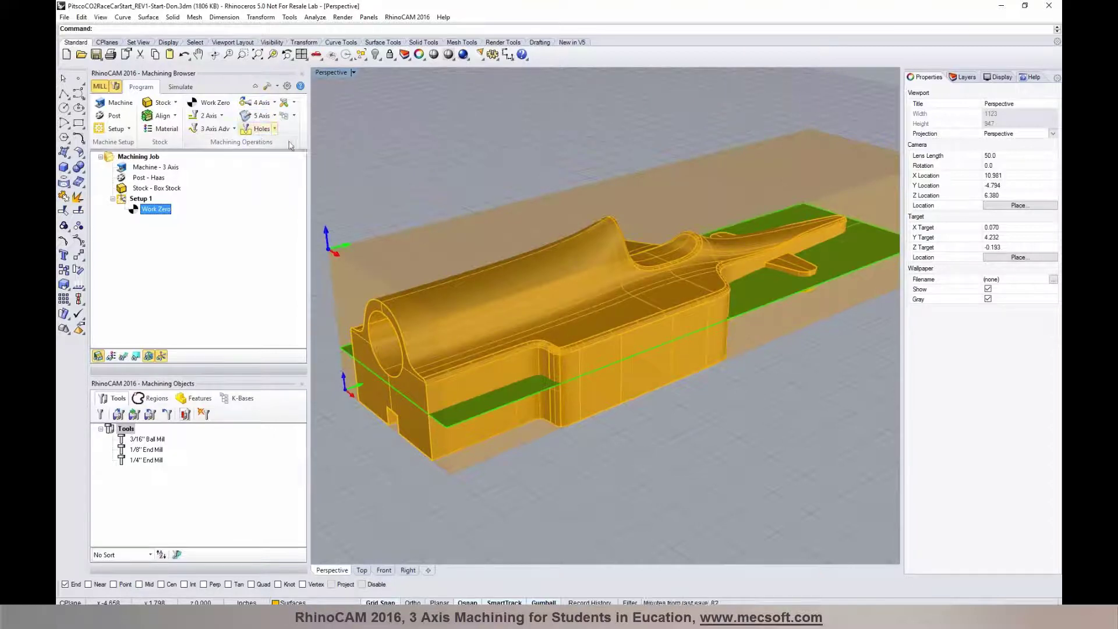
Examine which machining operations are available for 2 Axis, 3 Axis Advanced, 4 Axis and 5 Axis work.
{"action": "left_click", "coordinate": [208, 116]}
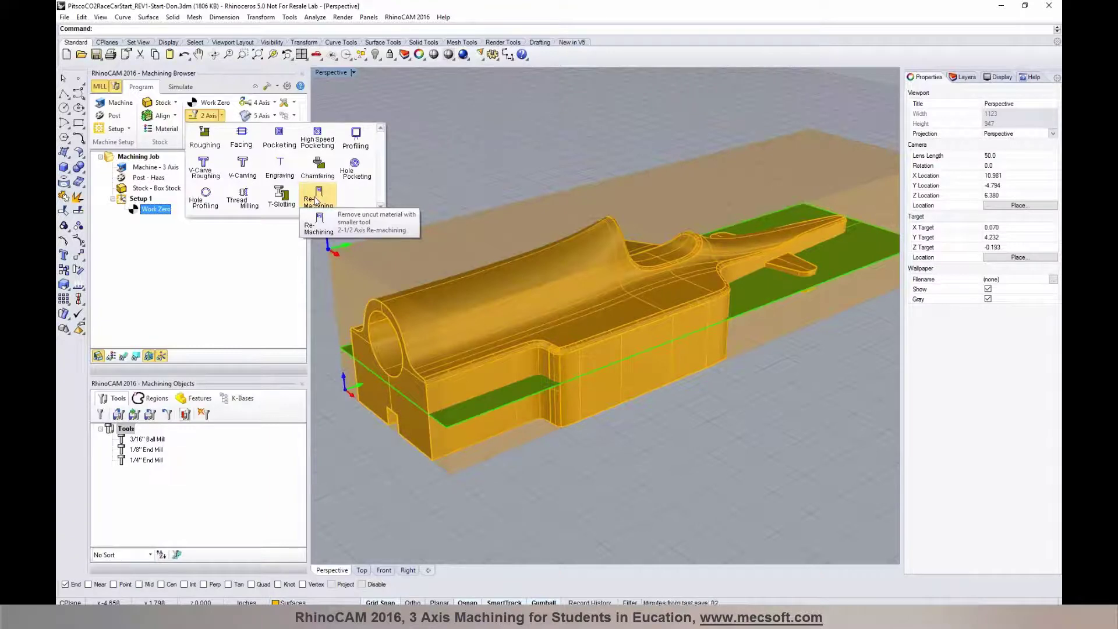
{"action": "left_click", "coordinate": [256, 256]}
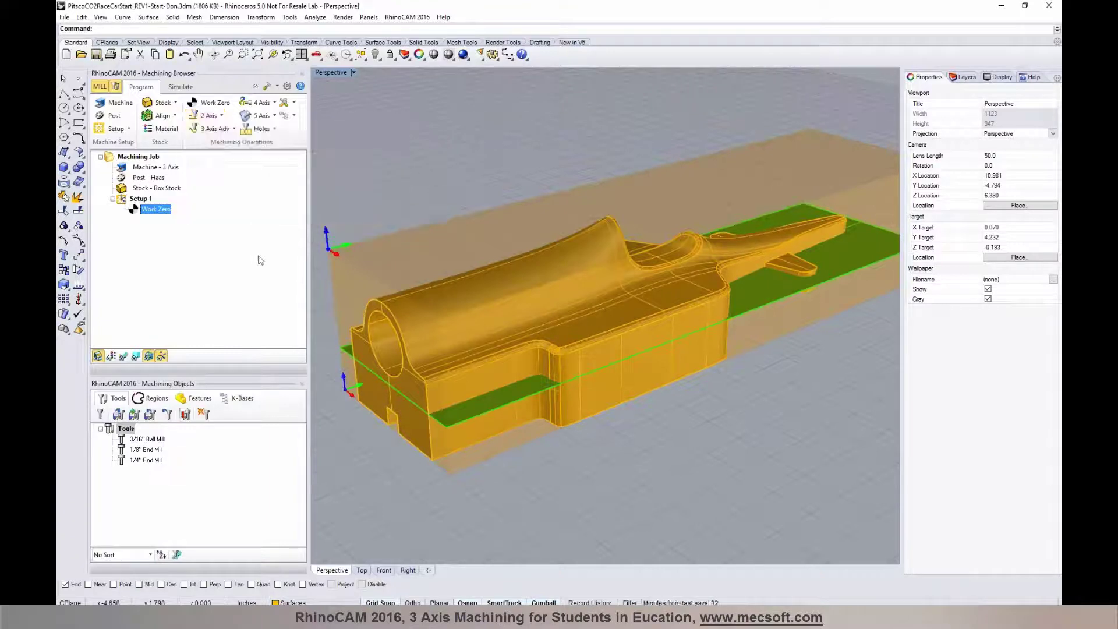
{"action": "left_click", "coordinate": [235, 132]}
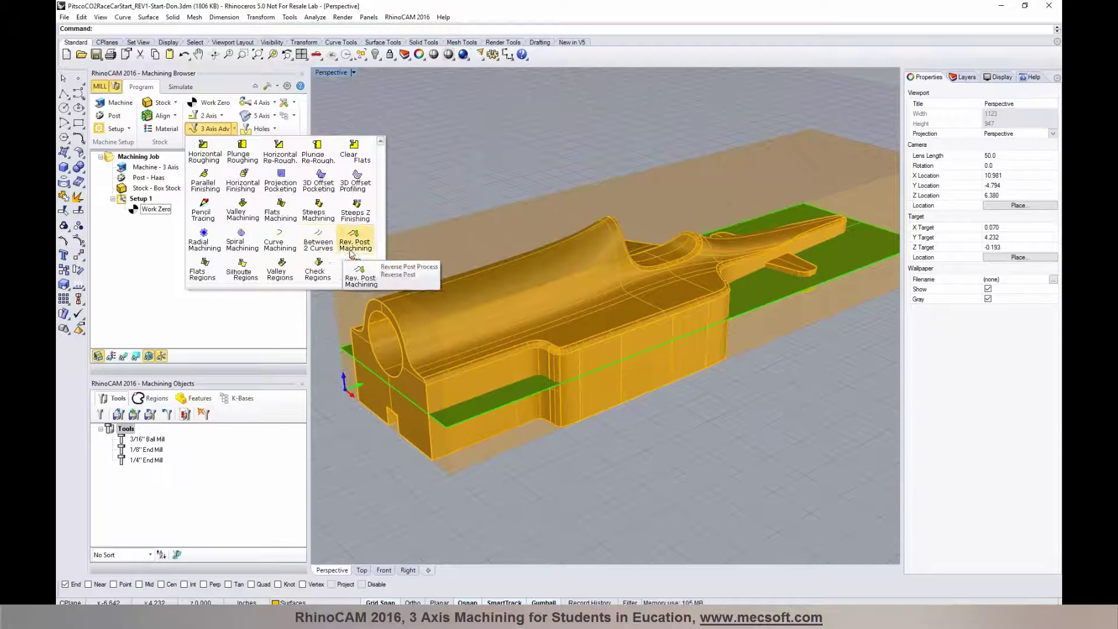
{"action": "left_click", "coordinate": [163, 251]}
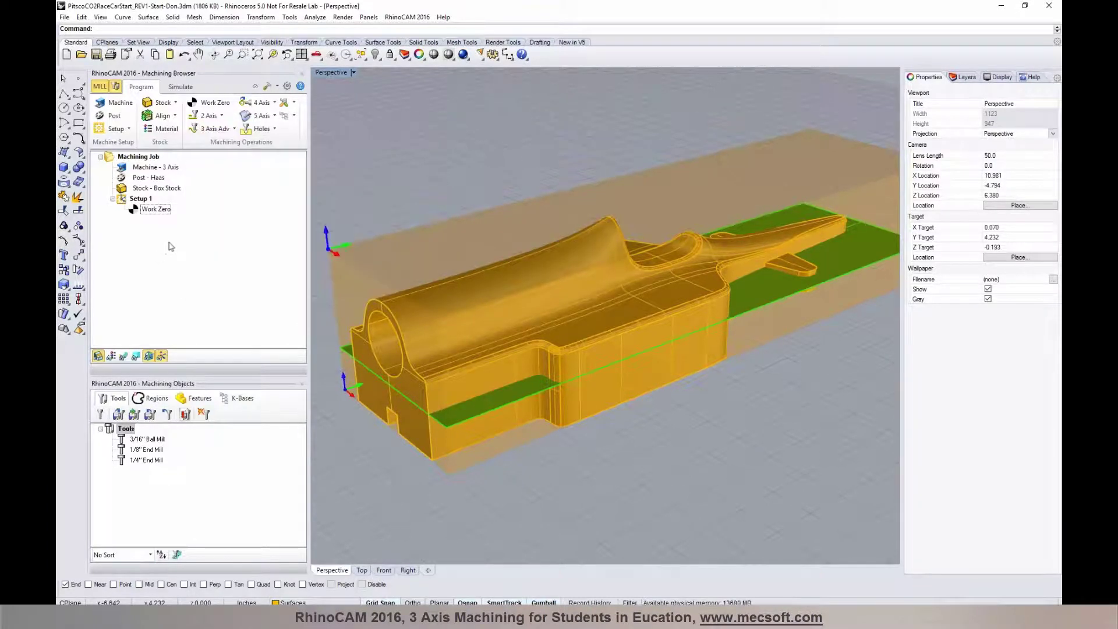
{"action": "left_click", "coordinate": [275, 104]}
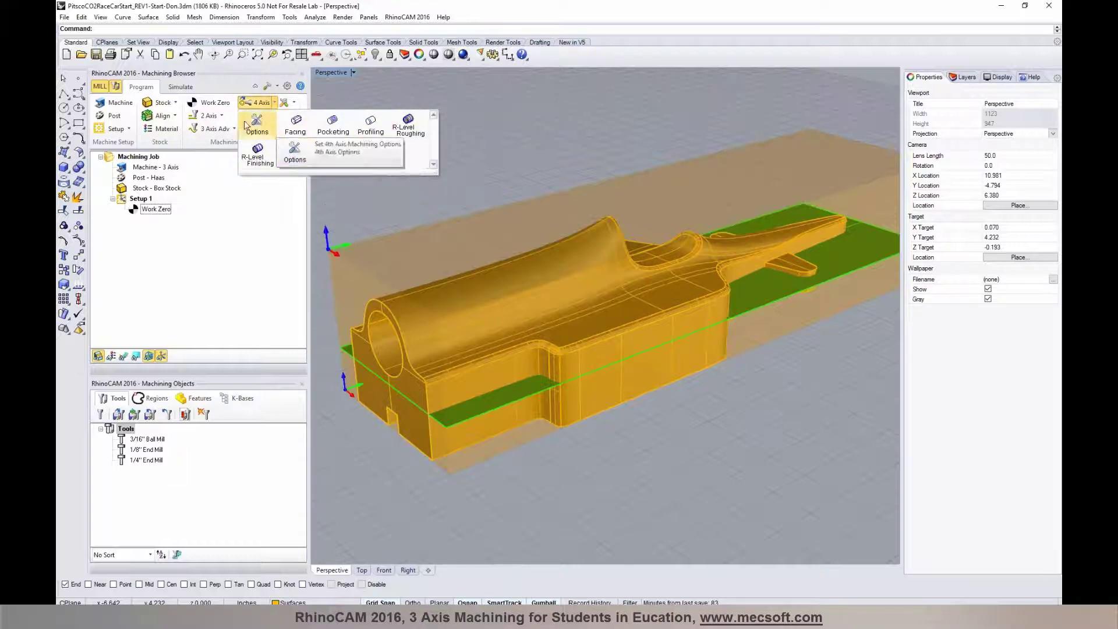
{"action": "left_click", "coordinate": [218, 201]}
{"action": "left_click", "coordinate": [274, 115]}
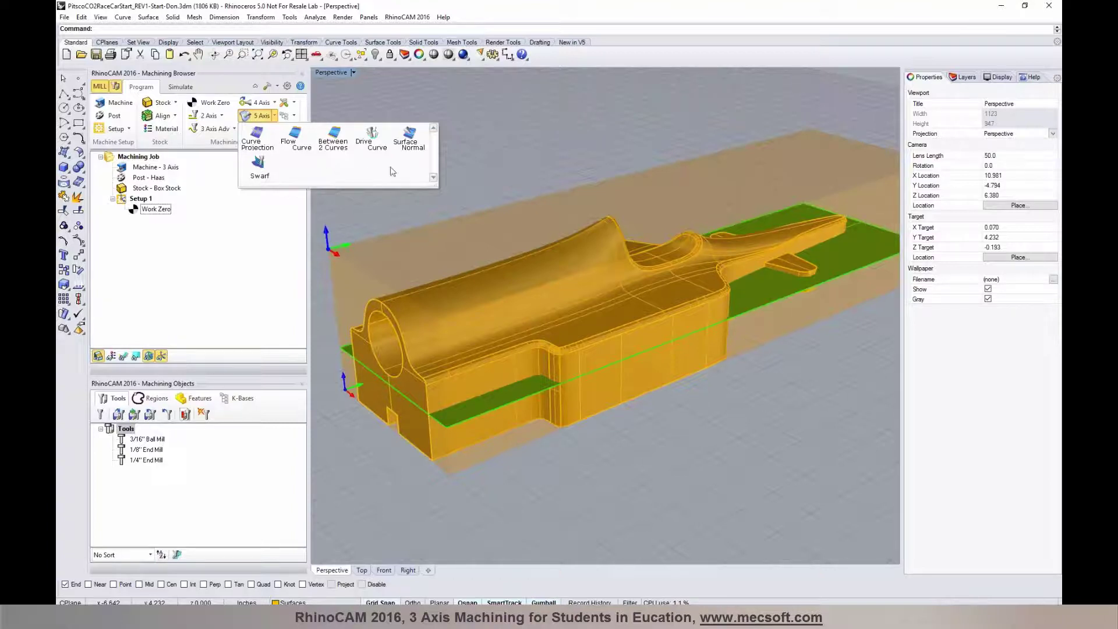
{"action": "left_click", "coordinate": [238, 209]}
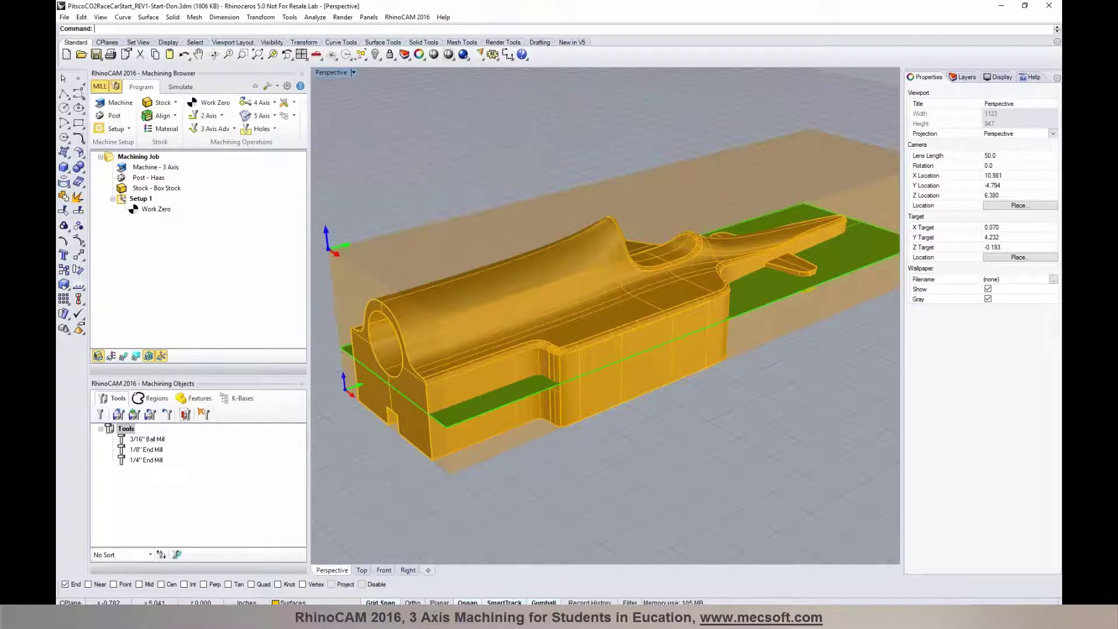
Start a 3-axis Horizontal Roughing operation after the Work Zero and select the 1/4" End Mill as its tool.
{"action": "right_click_drag", "start_coordinate": [664, 373], "coordinate": [762, 350]}
{"action": "left_click", "coordinate": [156, 209]}
{"action": "left_click", "coordinate": [215, 128]}
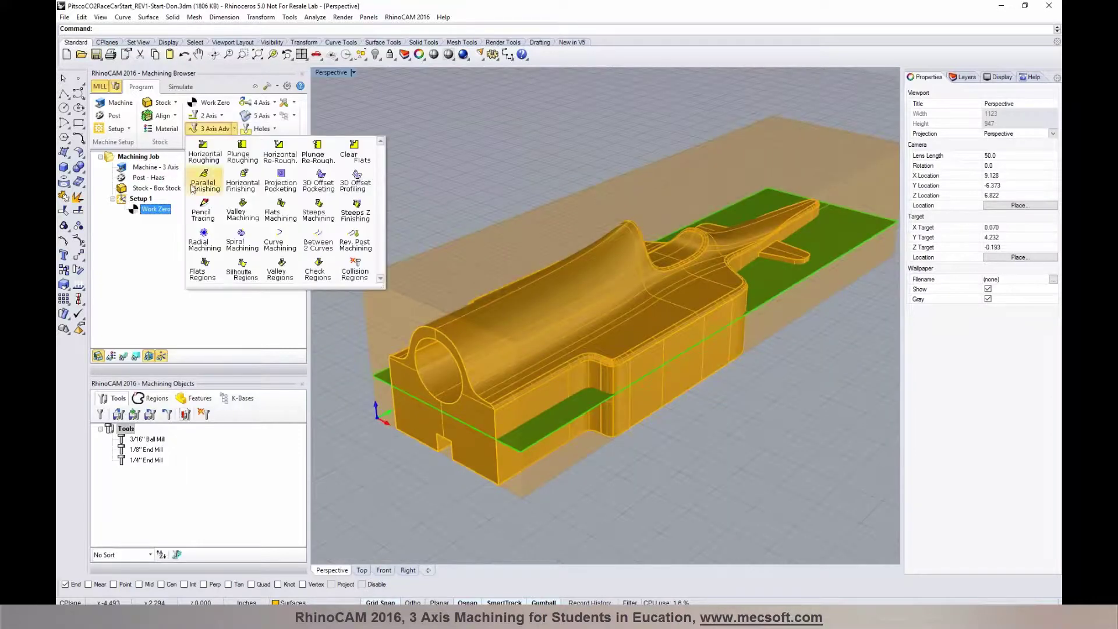
{"action": "left_click", "coordinate": [206, 157]}
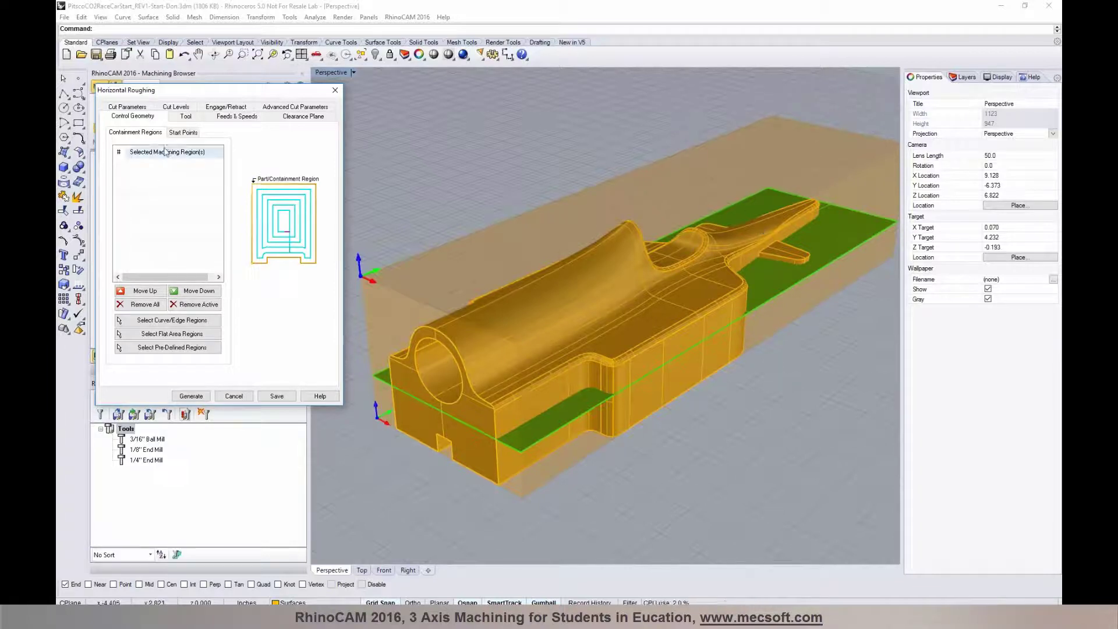
{"action": "left_click", "coordinate": [186, 117]}
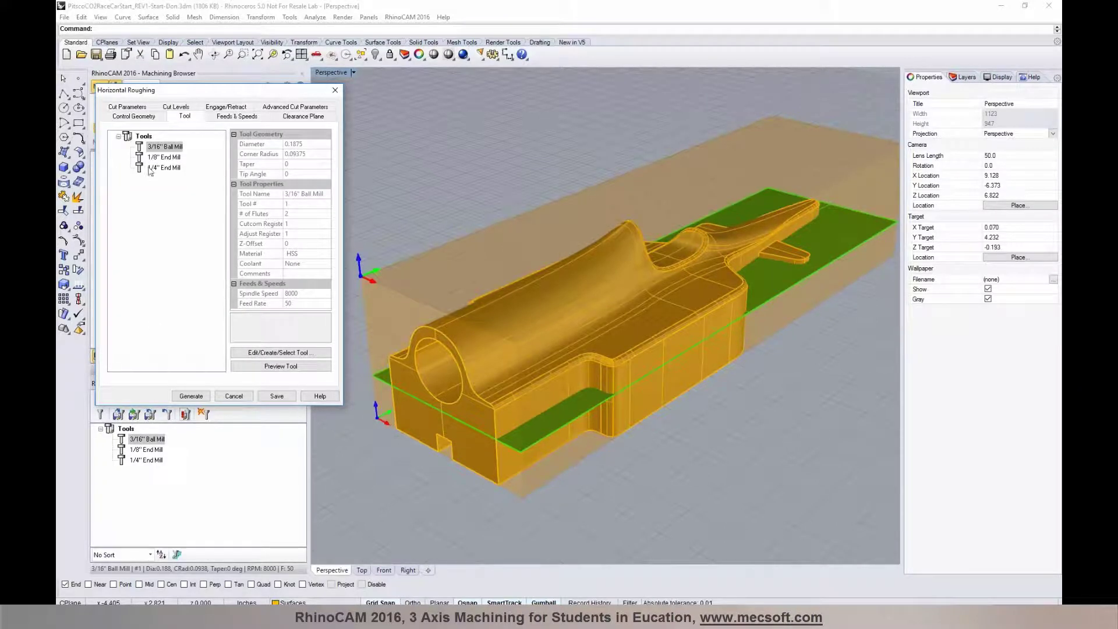
{"action": "left_click", "coordinate": [150, 168]}
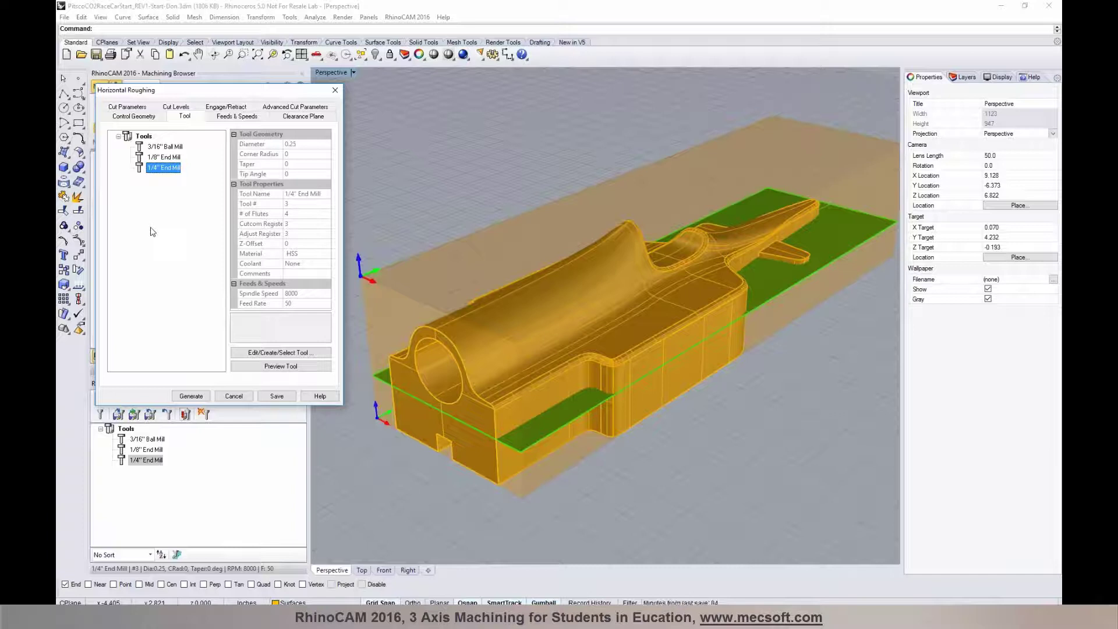
Load the roughing feeds and speeds from the tool and inspect the clearance plane, keeping the Automatic definition and Clearance Plane transfer method.
{"action": "left_click", "coordinate": [224, 117]}
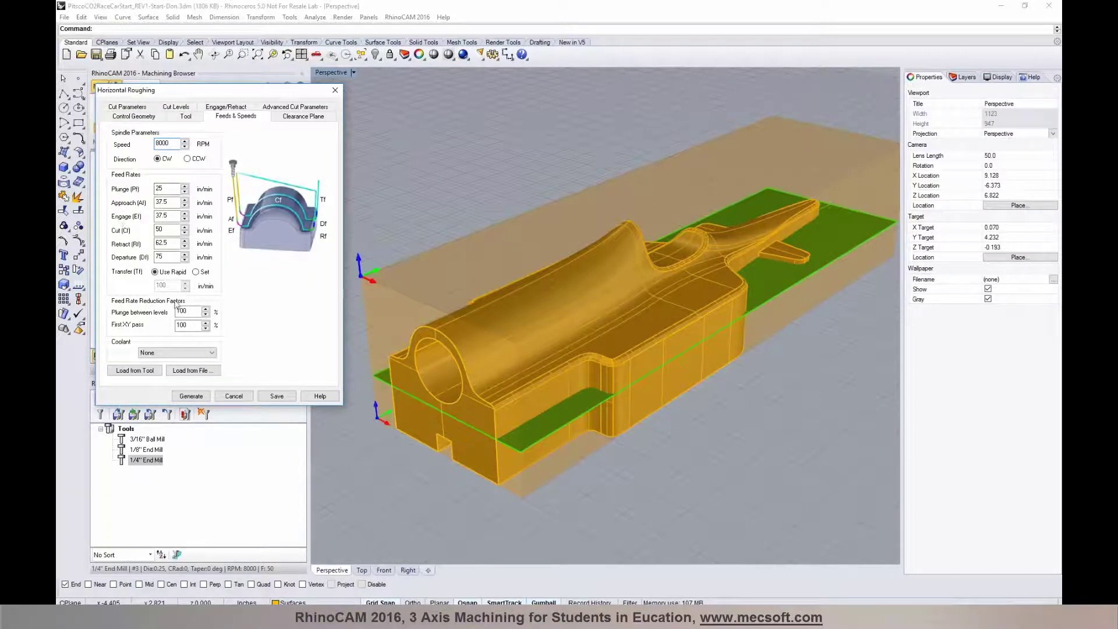
{"action": "left_click", "coordinate": [133, 373]}
{"action": "left_click", "coordinate": [304, 117]}
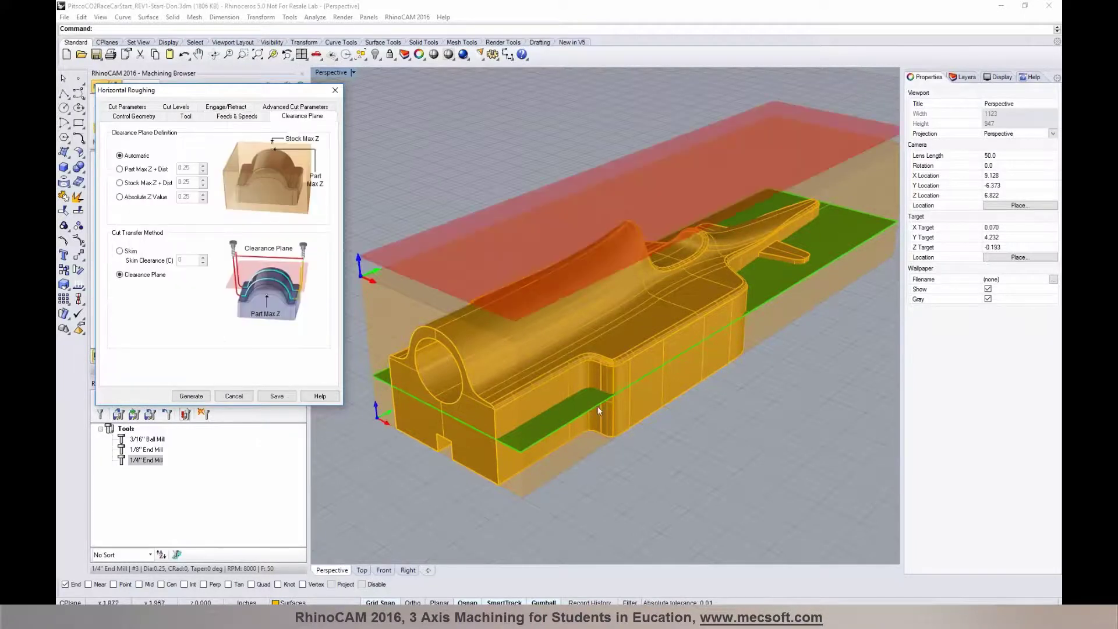
{"action": "left_click", "coordinate": [650, 425]}
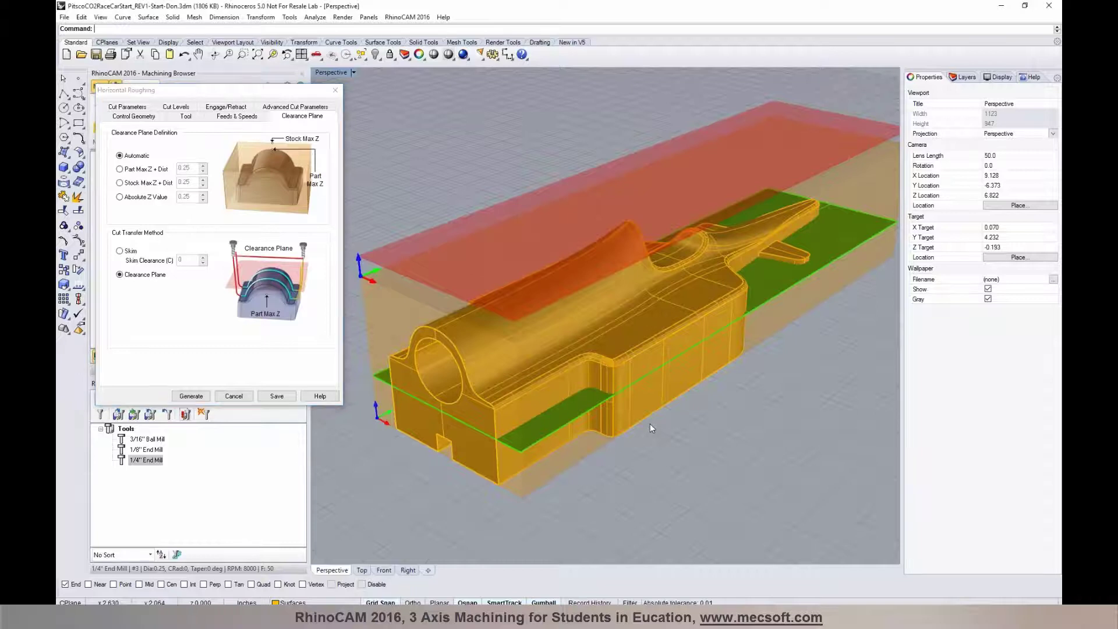
{"action": "right_click_drag", "start_coordinate": [650, 424], "coordinate": [694, 394]}
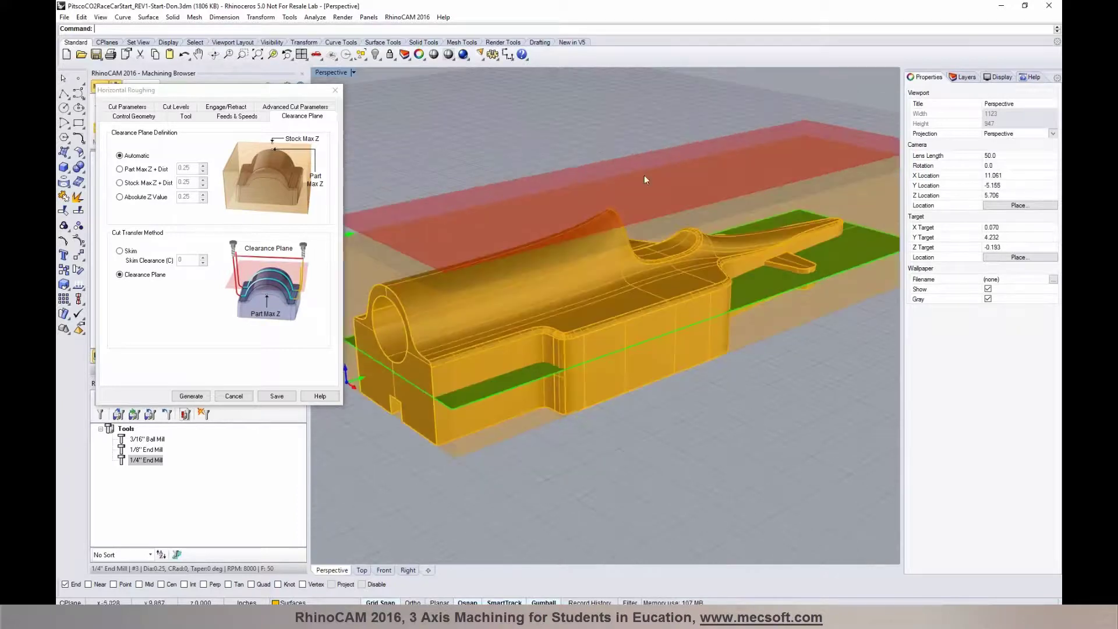
{"action": "left_click", "coordinate": [604, 198]}
{"action": "right_click_drag", "start_coordinate": [629, 308], "coordinate": [637, 344]}
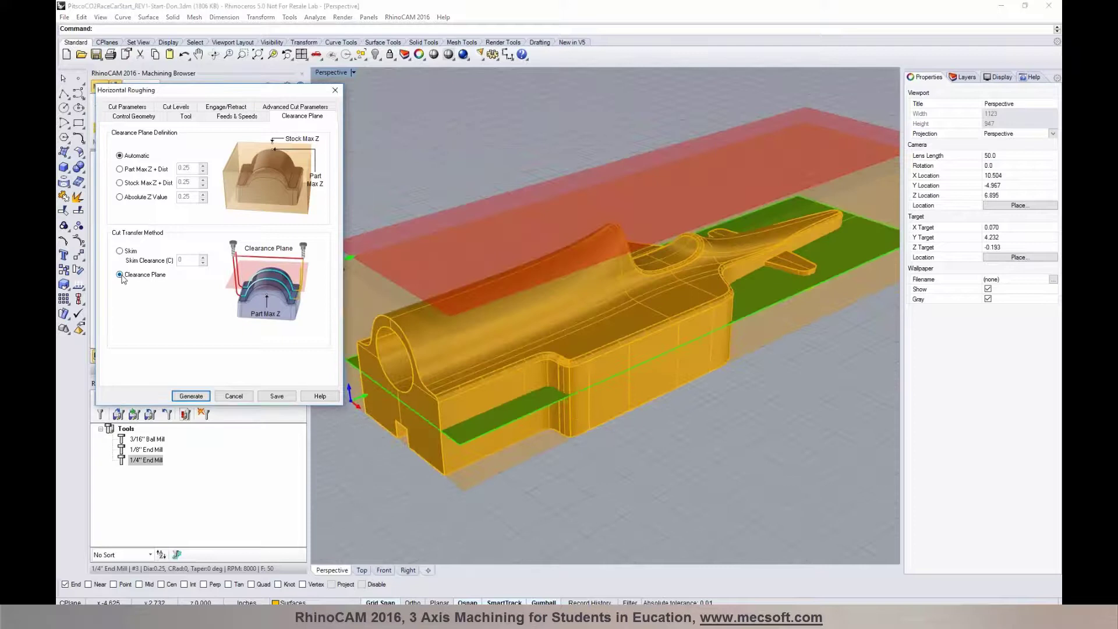
Set the roughing stepover to 40% of tool diameter with the Cleanup Pass enabled, and open the cut level settings.
{"action": "left_click", "coordinate": [129, 110]}
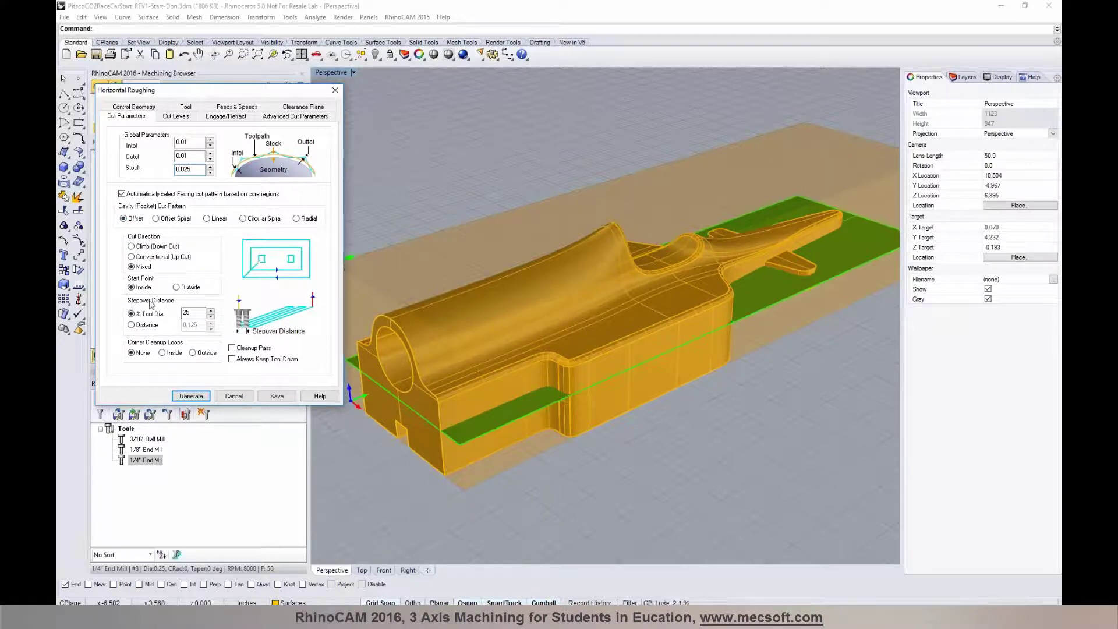
{"action": "double_click", "coordinate": [188, 313]}
{"action": "type", "text": "40"}
{"action": "left_click", "coordinate": [233, 348]}
{"action": "left_click", "coordinate": [177, 118]}
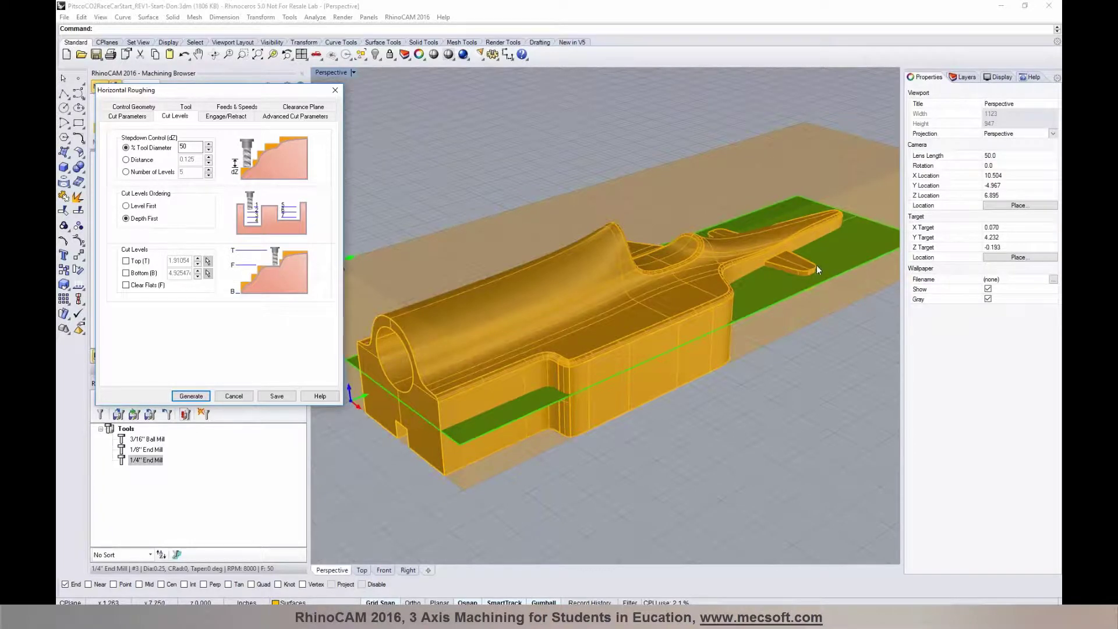
Limit the roughing's bottom cut level to the green flat surface by picking a point at its front corner, and enable Clear Flats.
{"action": "left_click", "coordinate": [126, 273]}
{"action": "left_click", "coordinate": [208, 274]}
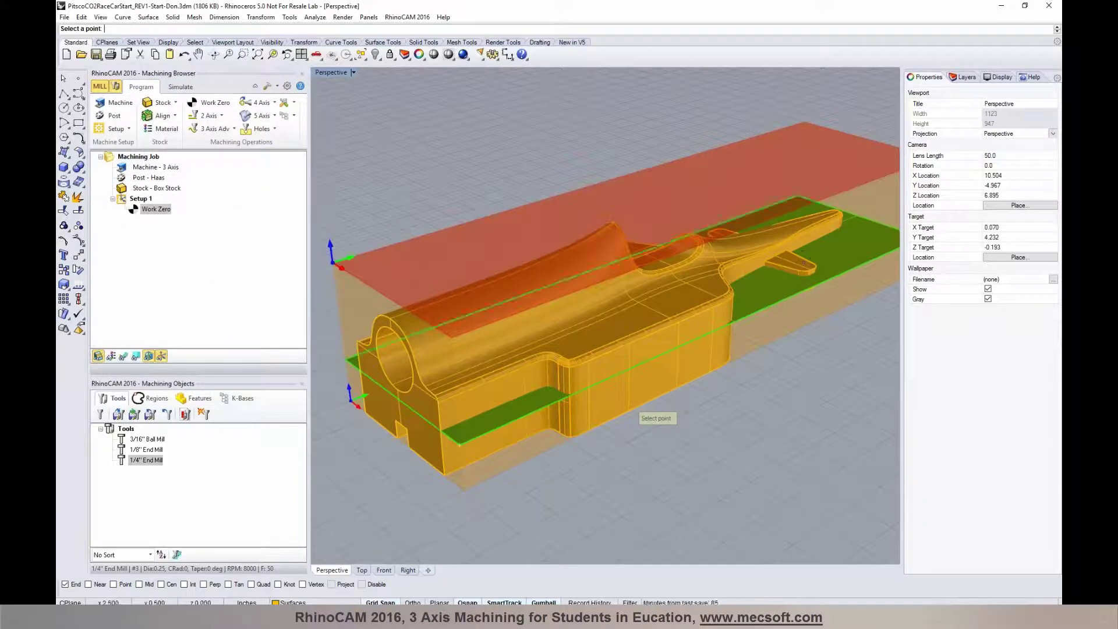
{"action": "left_click", "coordinate": [469, 446]}
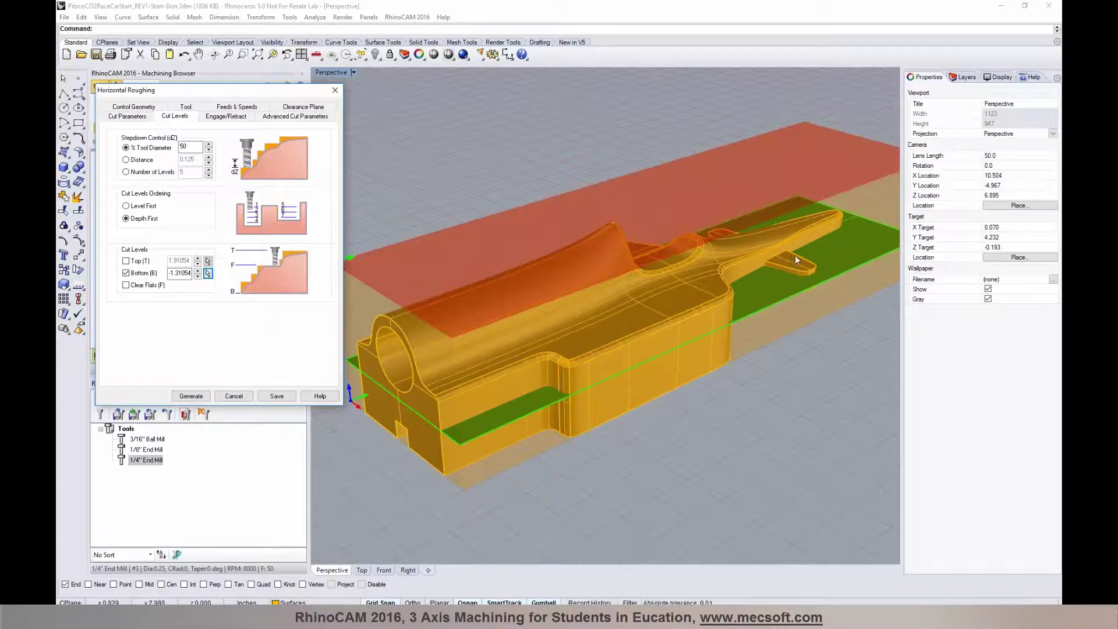
{"action": "left_click", "coordinate": [125, 285]}
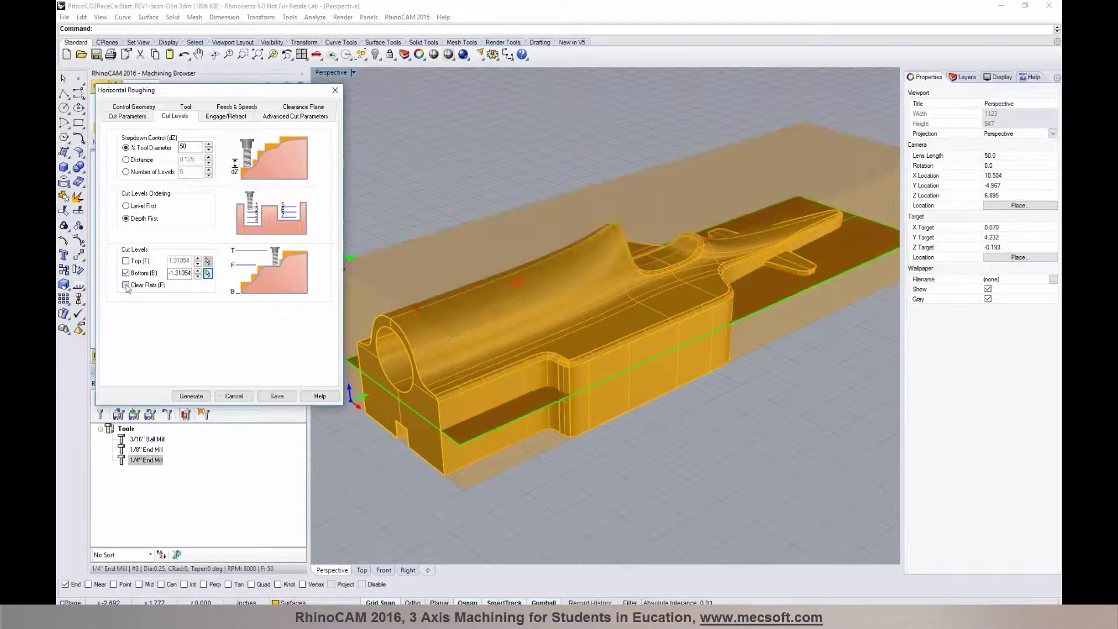
Check the engage/retract and advanced cut parameters, generate the Horizontal Roughing toolpath and display it on the car for inspection.
{"action": "left_click", "coordinate": [218, 117]}
{"action": "left_click", "coordinate": [288, 118]}
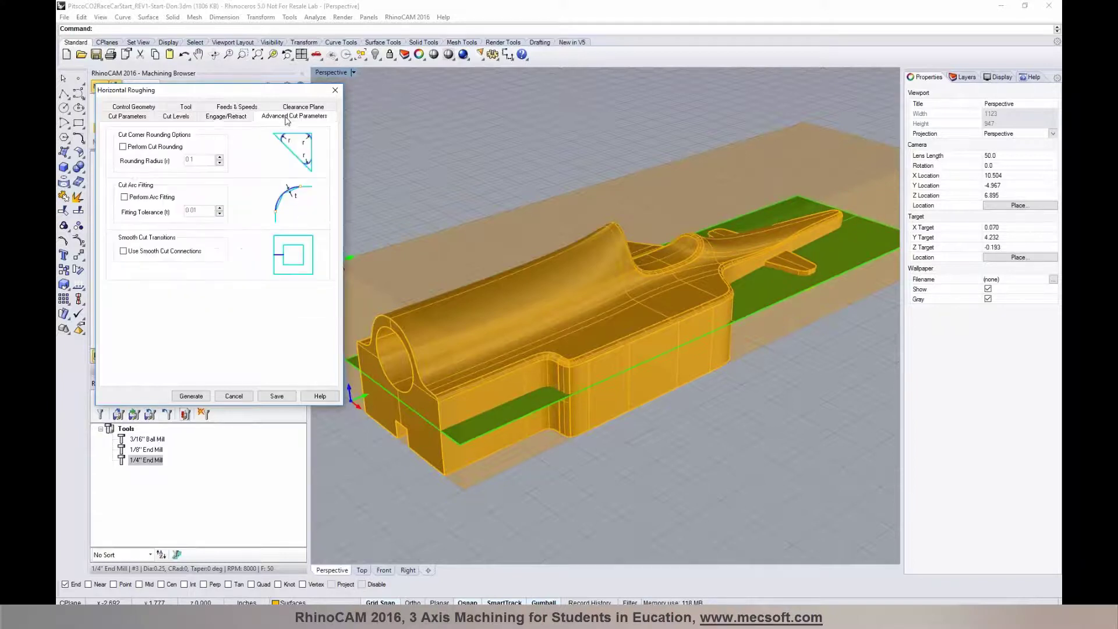
{"action": "left_click", "coordinate": [193, 397]}
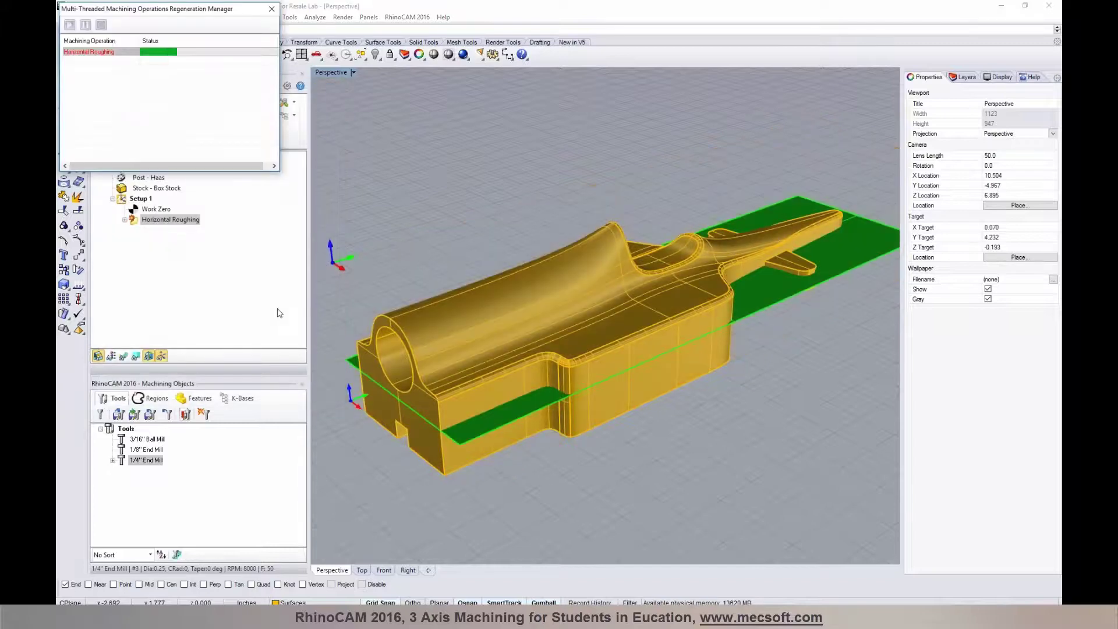
{"action": "left_click", "coordinate": [123, 356]}
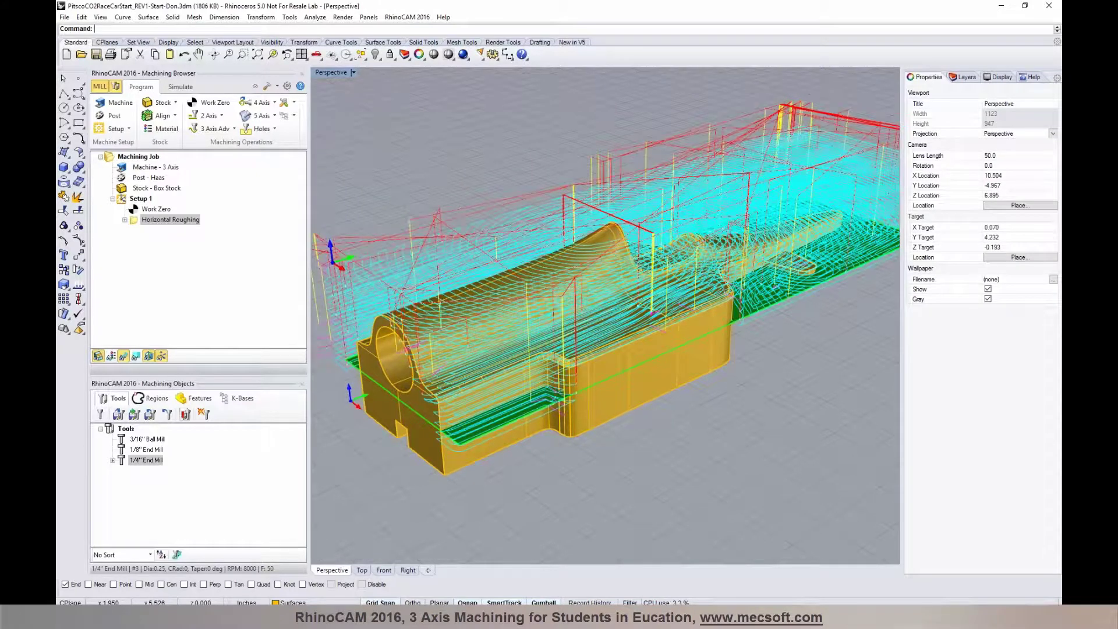
{"action": "right_click_drag", "start_coordinate": [740, 322], "coordinate": [695, 330]}
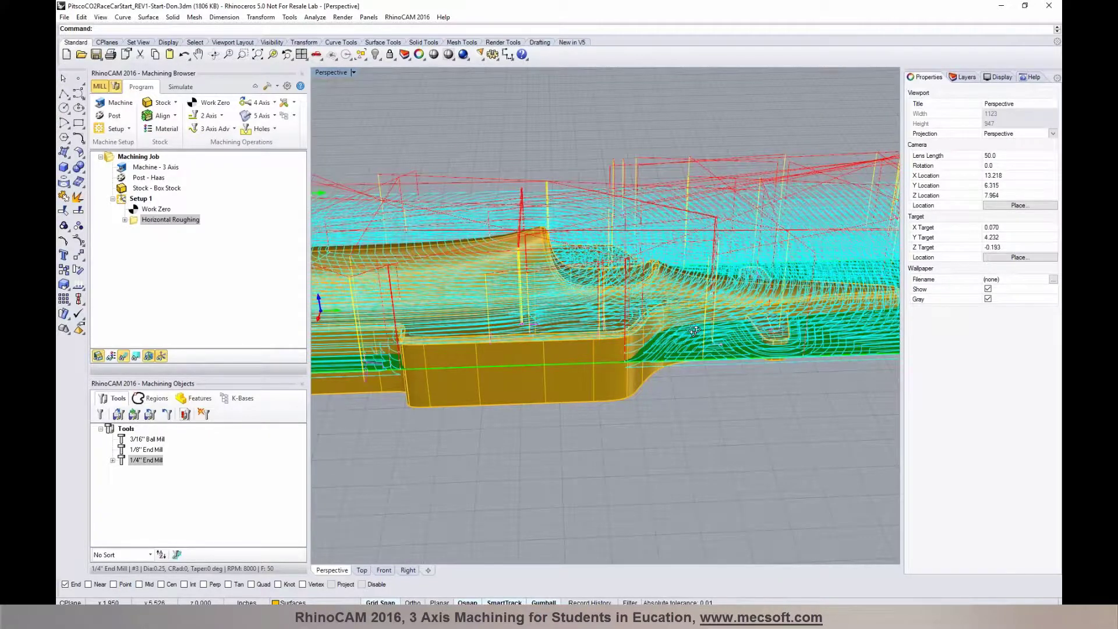
{"action": "right_click_drag", "start_coordinate": [695, 330], "coordinate": [629, 333]}
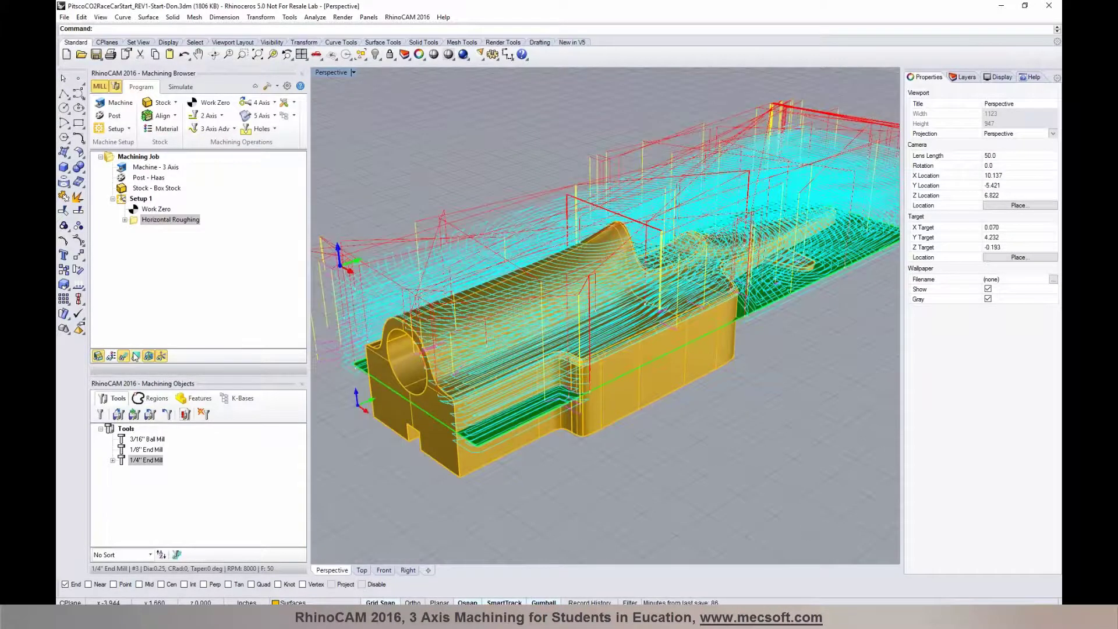
Examine the roughing toolpath one Z level at a time, from level 2 down to level 7, and close the level display.
{"action": "left_click", "coordinate": [135, 356]}
{"action": "left_click", "coordinate": [231, 245]}
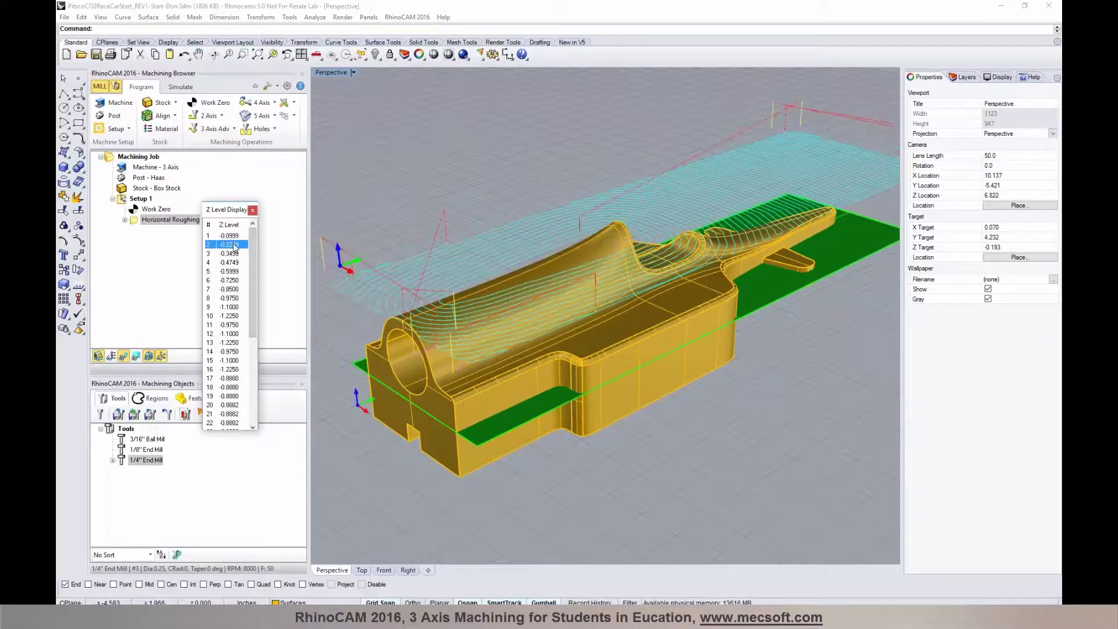
{"action": "key", "text": "Down"}
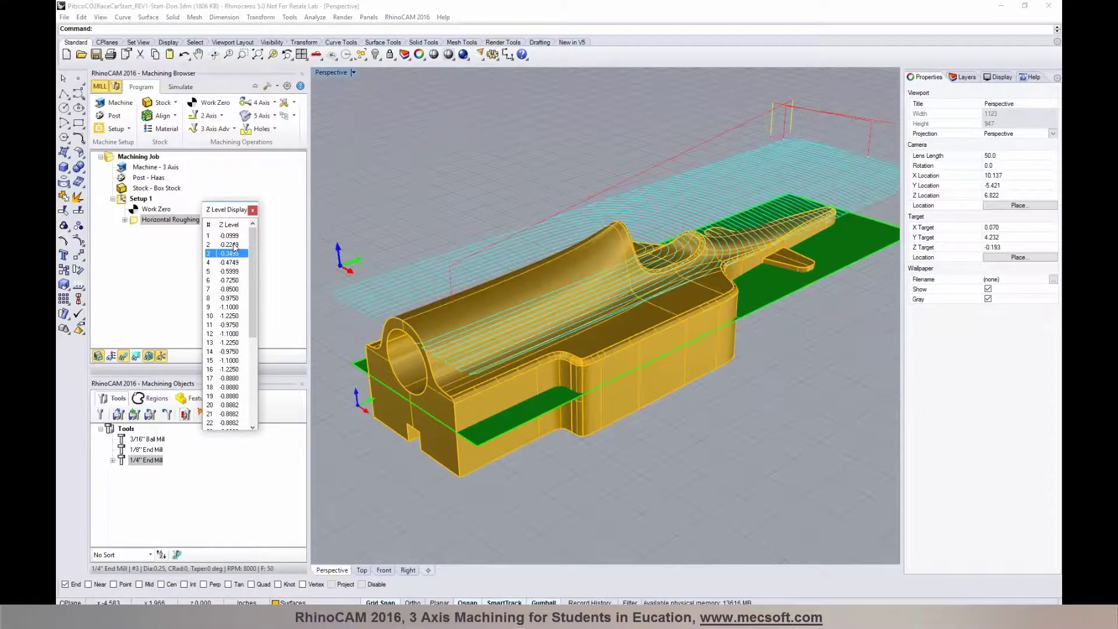
{"action": "key", "text": "Down"}
{"action": "key", "text": "Down"}
{"action": "key", "text": "Down"}
{"action": "key", "text": "Down"}
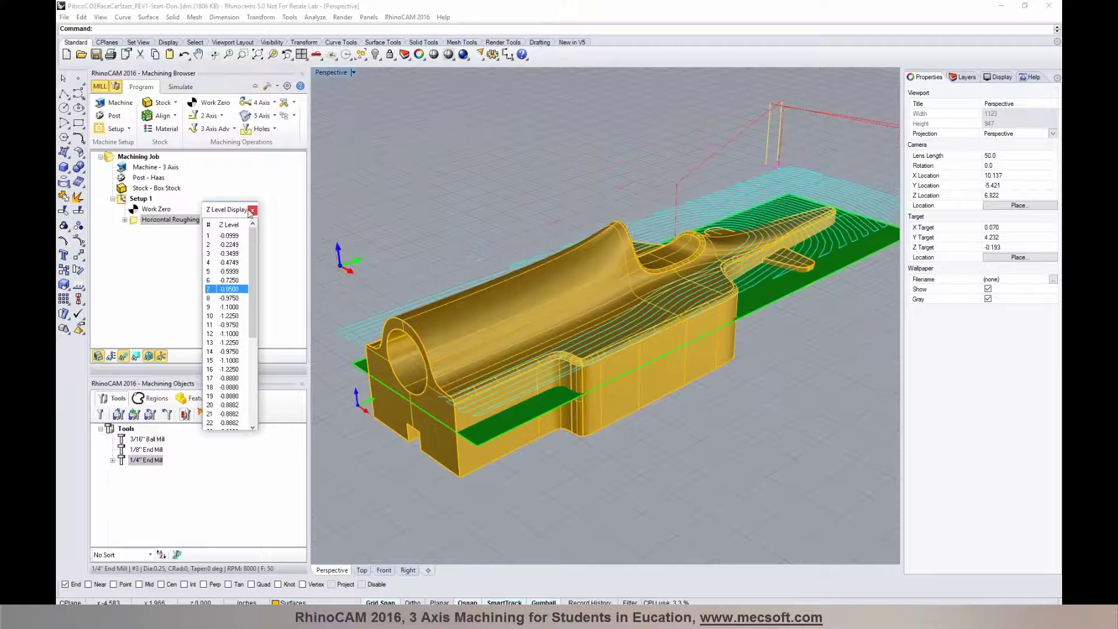
{"action": "left_click", "coordinate": [252, 211]}
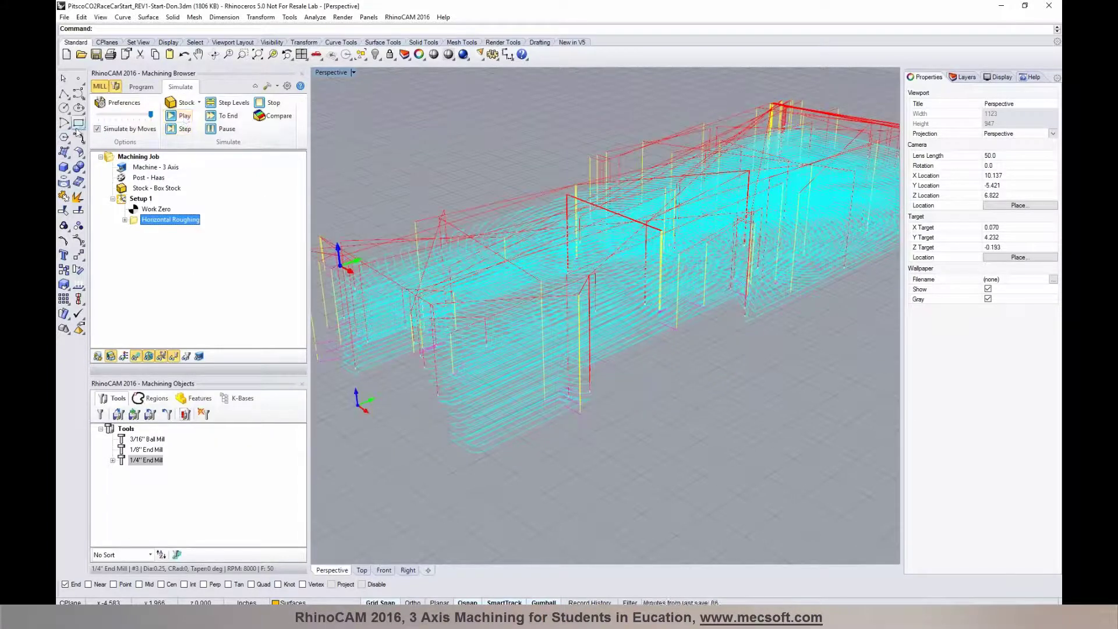
Simulate the Horizontal Roughing cut on the box stock with the toolpath hidden, and inspect the roughed shape from both ends.
{"action": "left_click", "coordinate": [180, 116]}
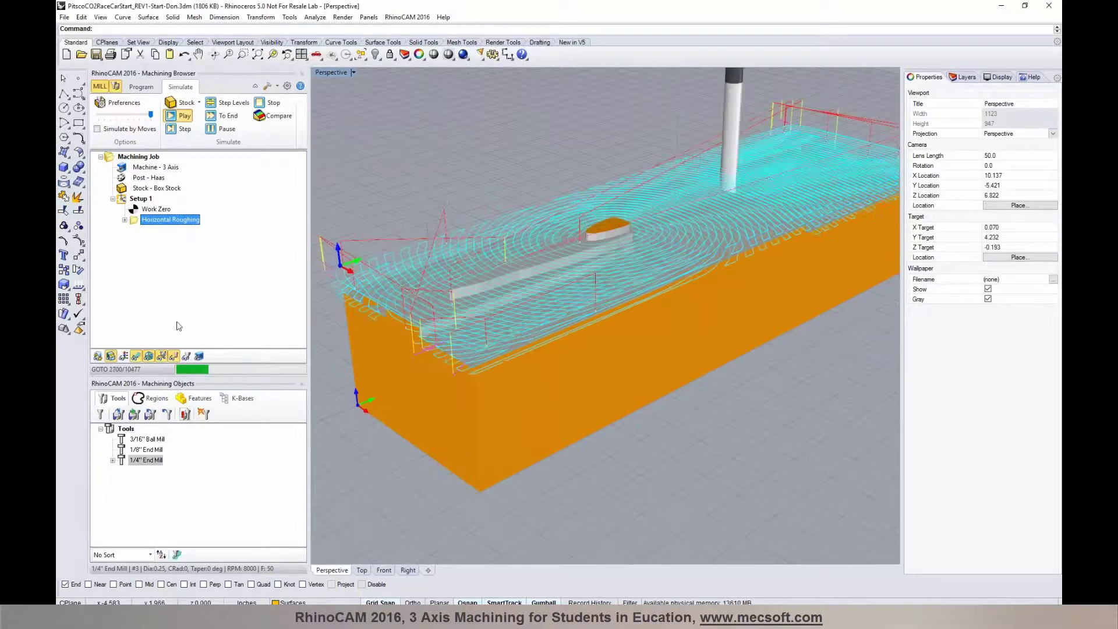
{"action": "left_click", "coordinate": [137, 356]}
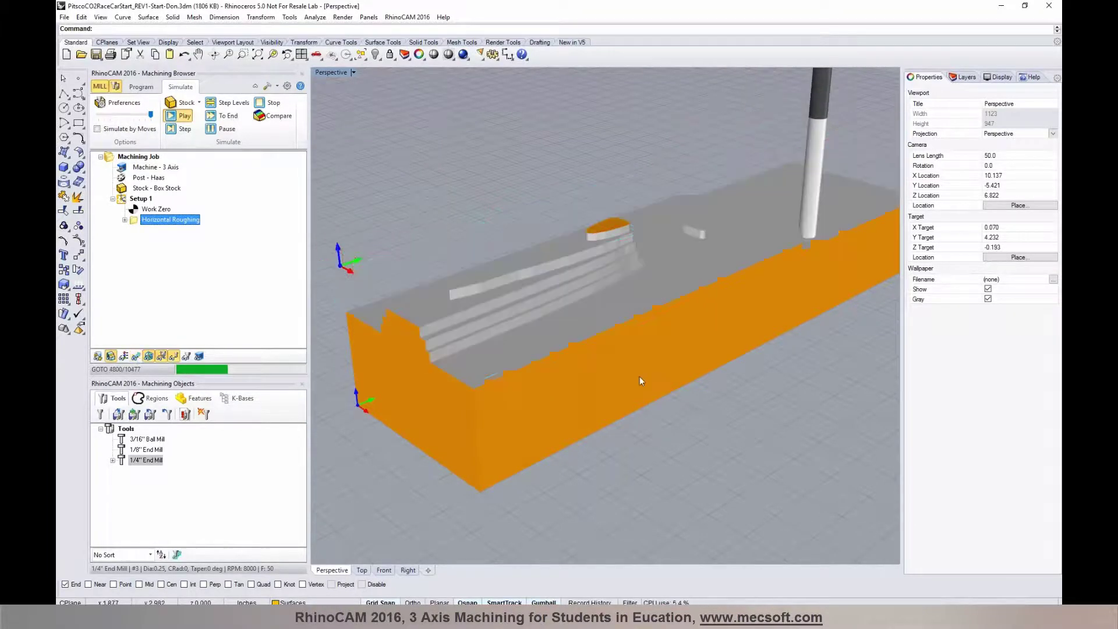
{"action": "right_click_drag", "start_coordinate": [639, 376], "coordinate": [599, 363]}
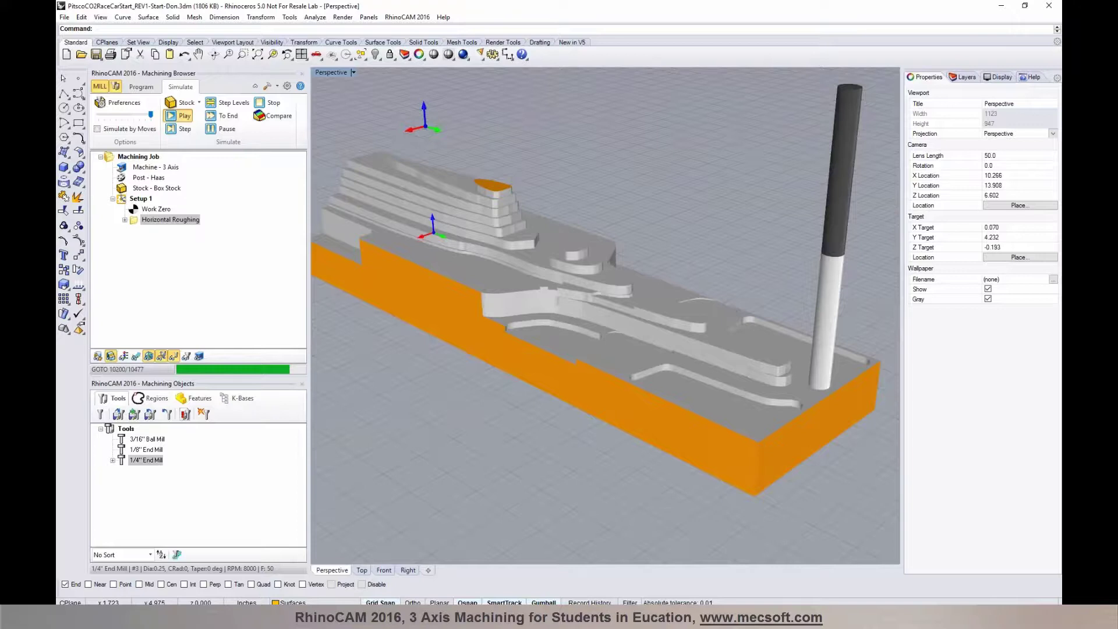
{"action": "right_click_drag", "start_coordinate": [559, 366], "coordinate": [638, 283]}
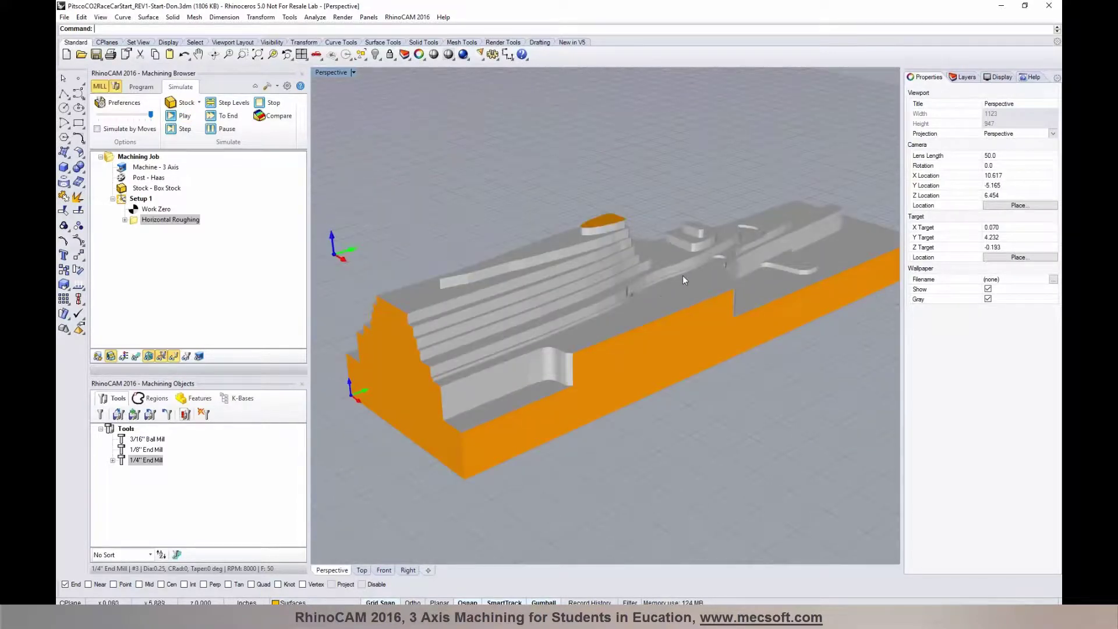
Start a 3-axis Parallel Finishing operation after Horizontal Roughing and add the green flat surface as its containment region.
{"action": "left_click", "coordinate": [147, 88]}
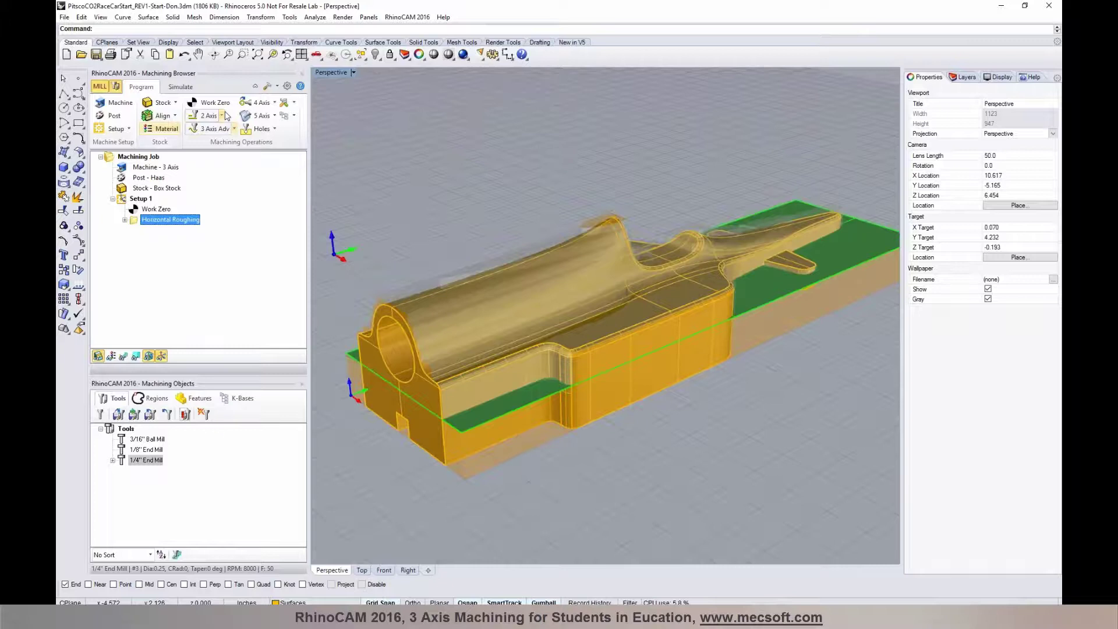
{"action": "left_click", "coordinate": [234, 129]}
{"action": "left_click", "coordinate": [208, 191]}
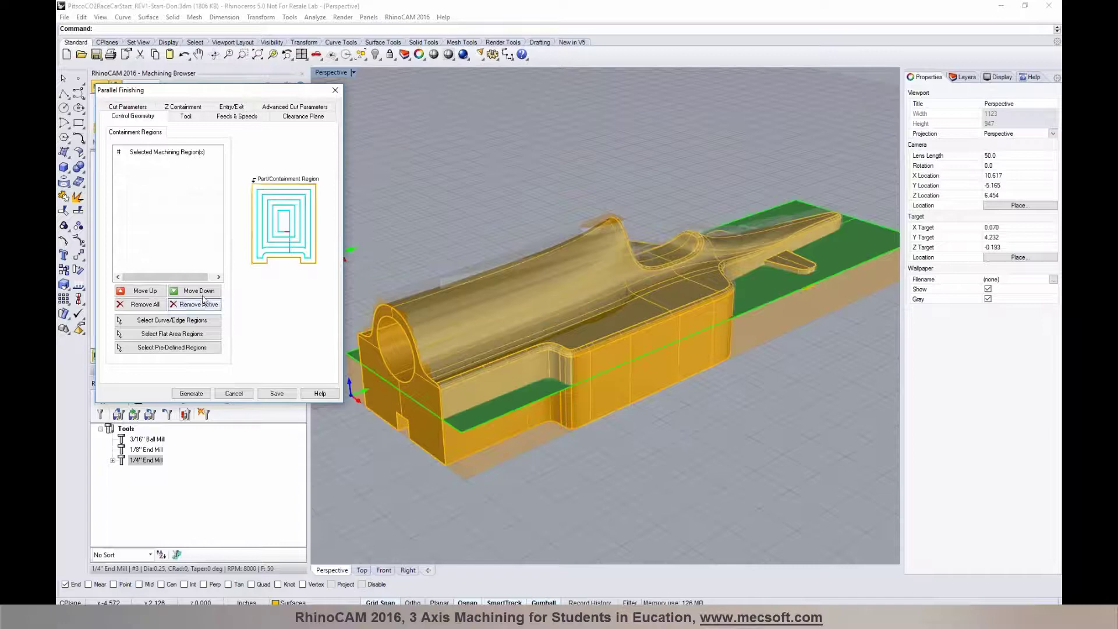
{"action": "left_click", "coordinate": [202, 338]}
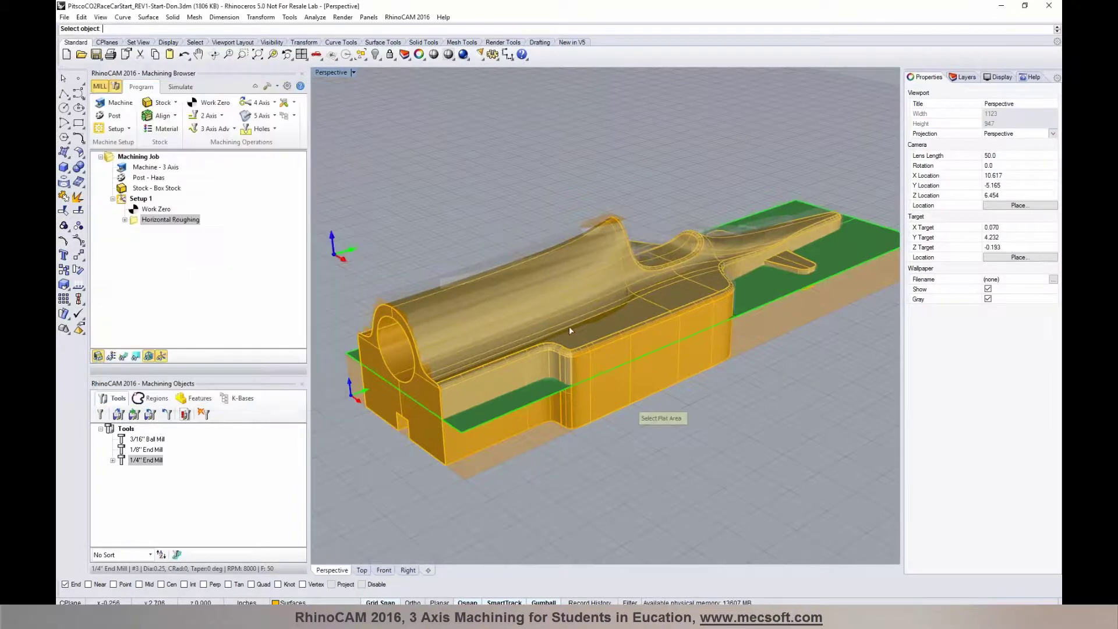
{"action": "left_click", "coordinate": [887, 251]}
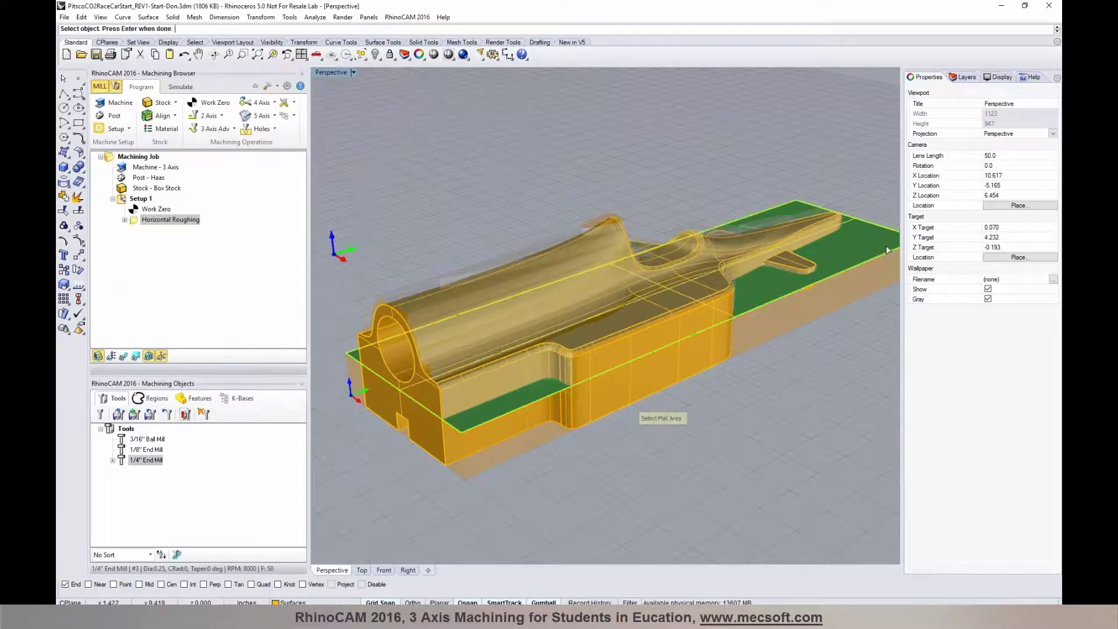
{"action": "key", "text": "Return"}
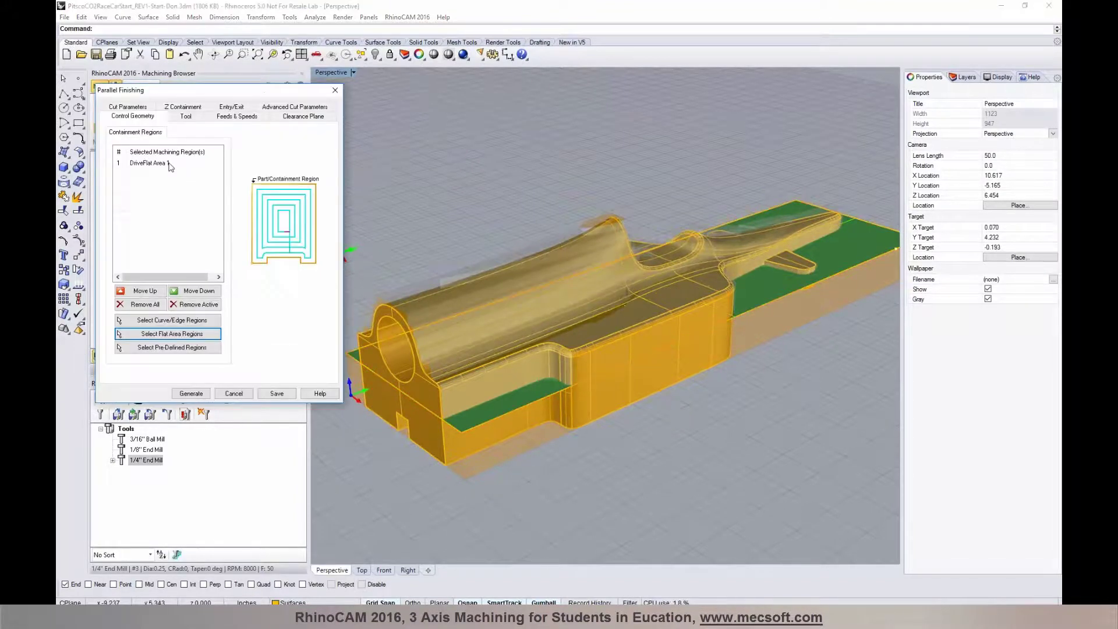
{"action": "left_click", "coordinate": [169, 165]}
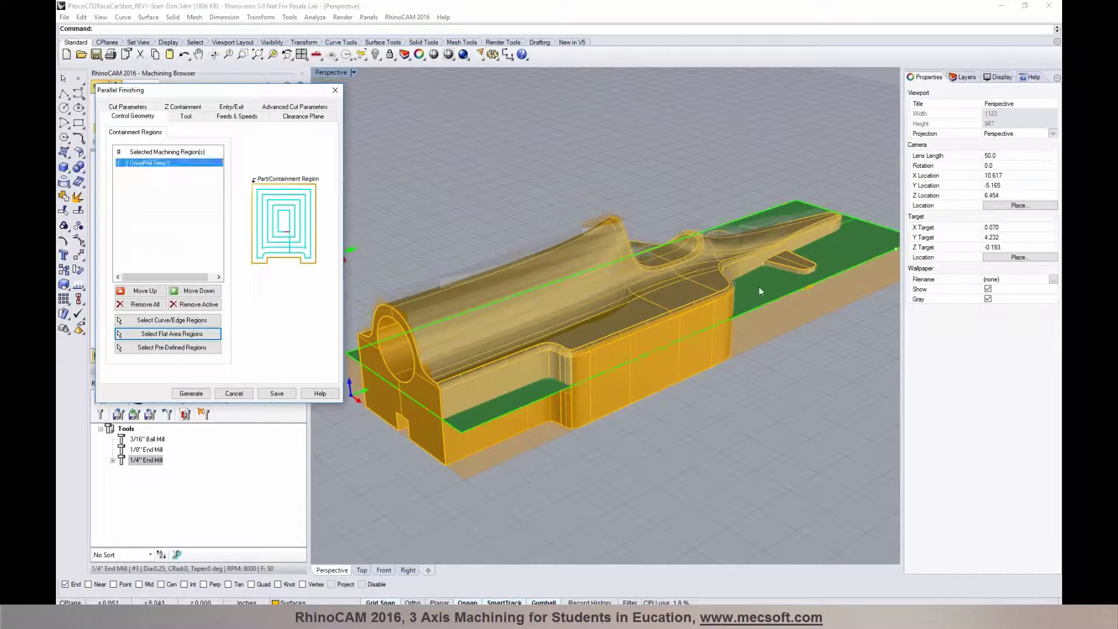
Select the 3/16" Ball Mill for Parallel Finishing and check its feeds and speeds and the clearance plane.
{"action": "left_click", "coordinate": [185, 117]}
{"action": "left_click", "coordinate": [153, 147]}
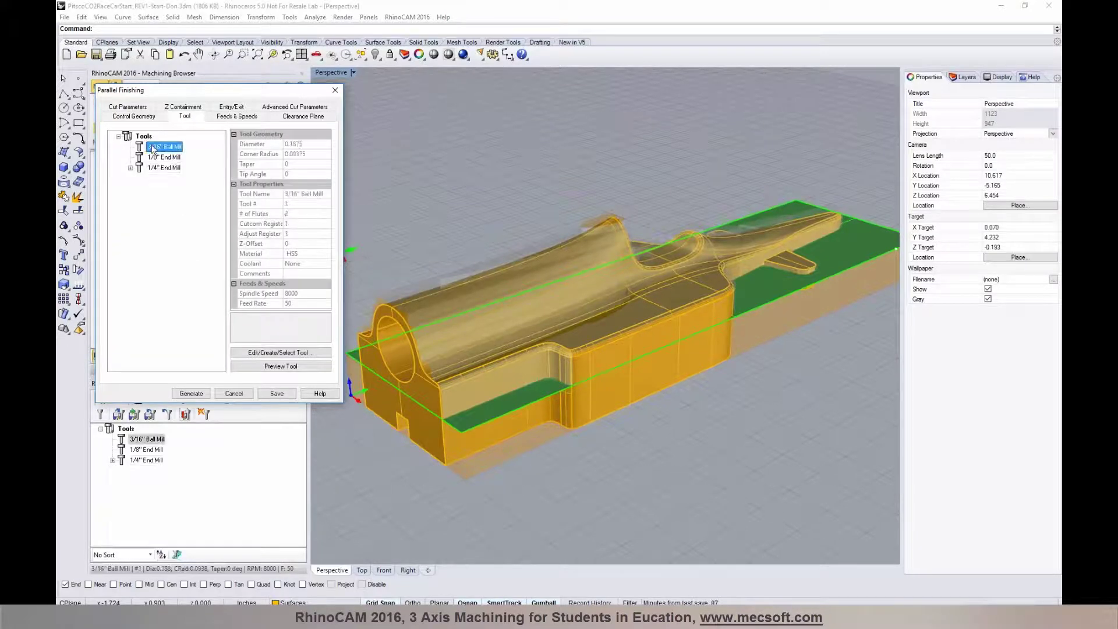
{"action": "left_click", "coordinate": [237, 117]}
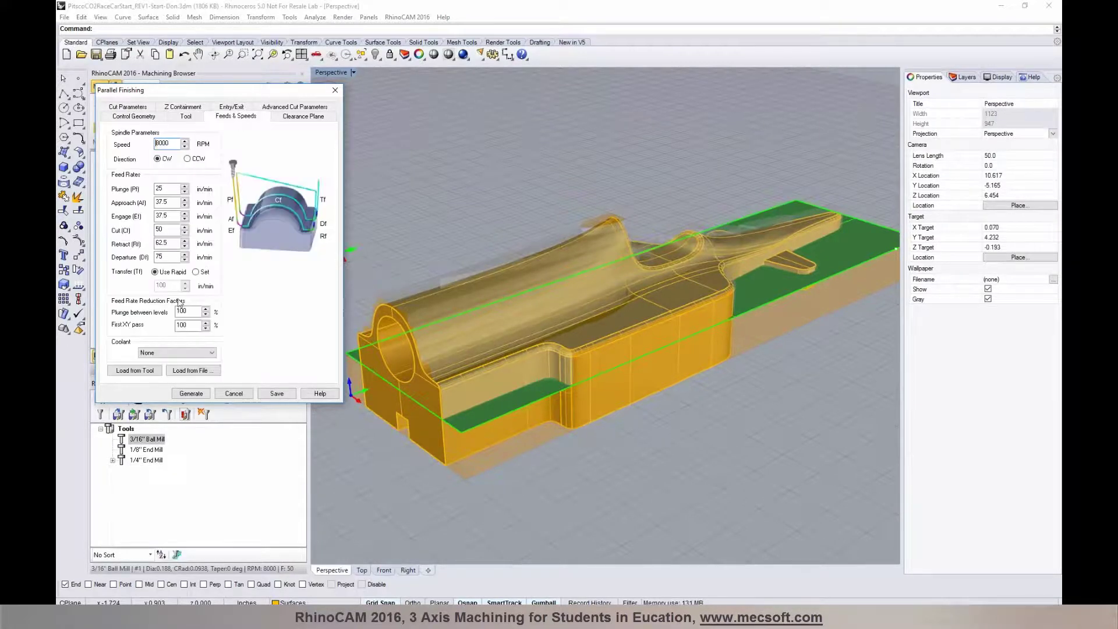
{"action": "left_click", "coordinate": [297, 117]}
Review the Parallel Finishing cut parameters, including angle of cuts and stepover, plus the Z containment, entry/exit and advanced cut parameters.
{"action": "left_click", "coordinate": [127, 107]}
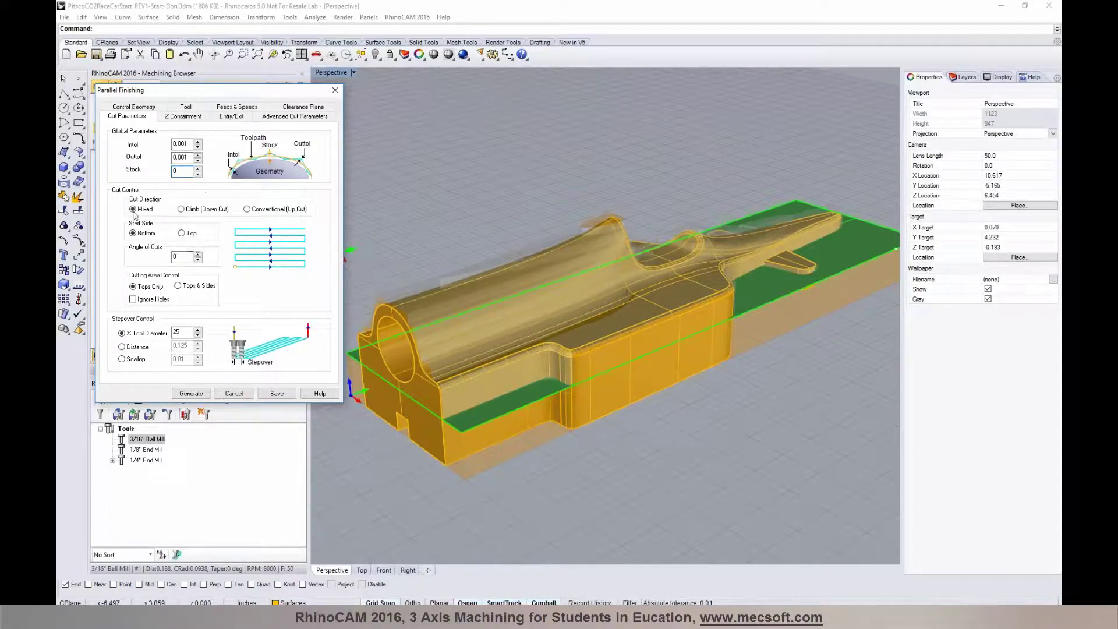
{"action": "double_click", "coordinate": [183, 256]}
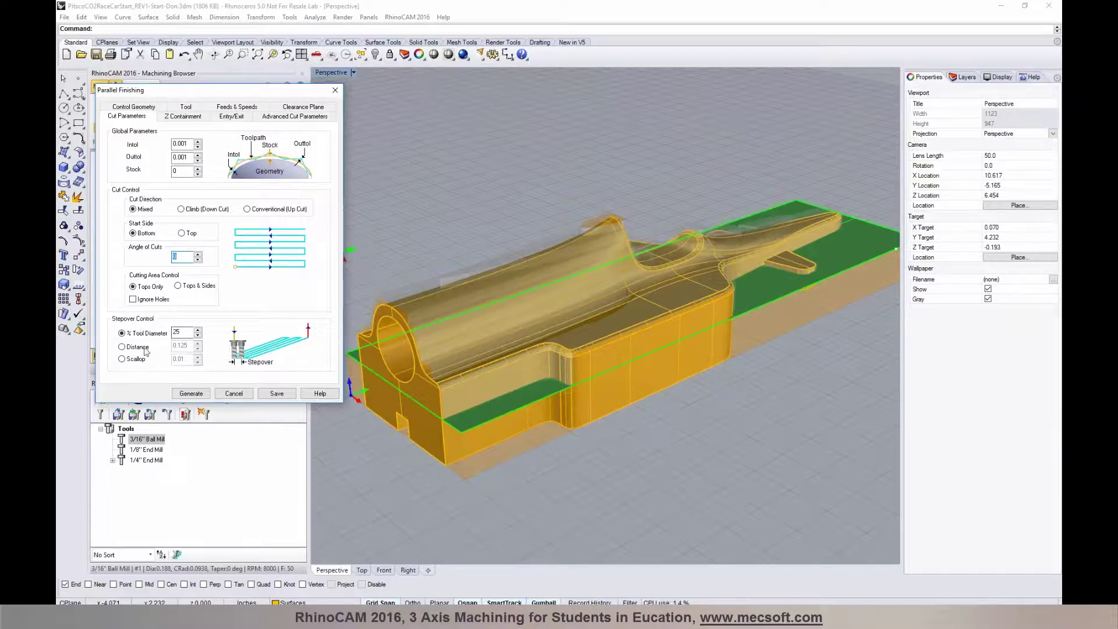
{"action": "key", "text": "Tab"}
{"action": "key", "text": "Tab"}
{"action": "key", "text": "Tab"}
{"action": "key", "text": "Tab"}
{"action": "left_click", "coordinate": [183, 116]}
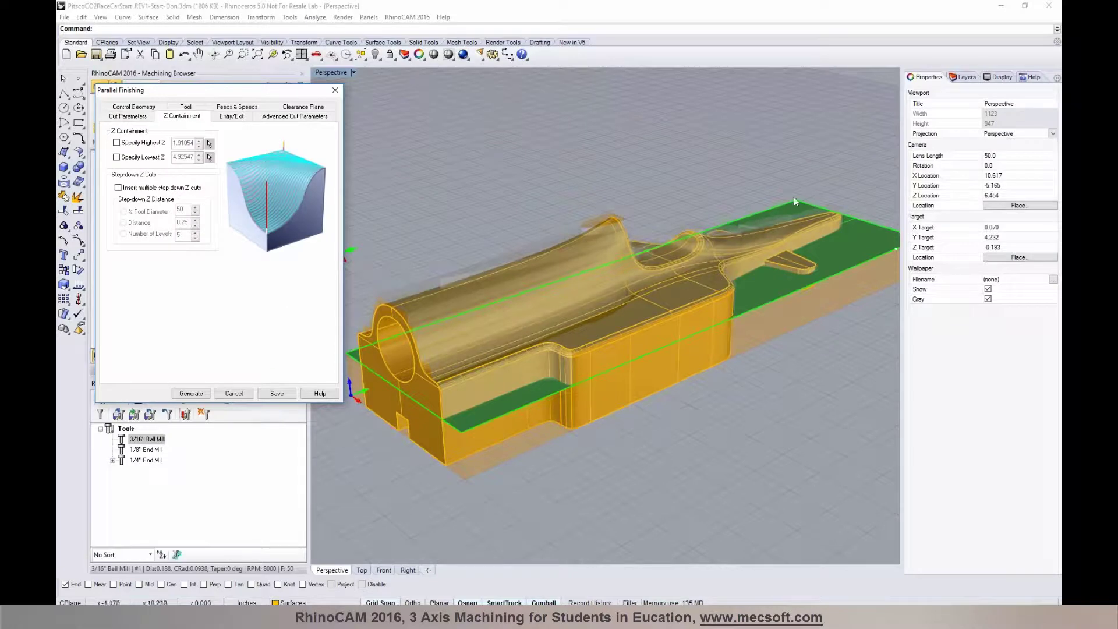
{"action": "left_click", "coordinate": [231, 117]}
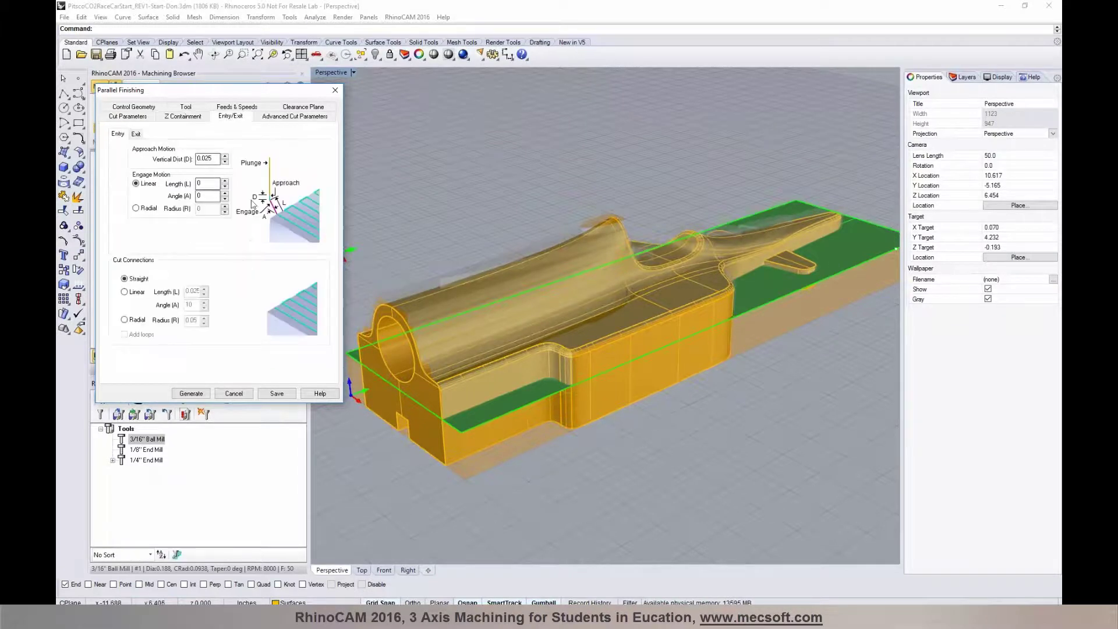
{"action": "left_click", "coordinate": [267, 118]}
Generate the Parallel Finishing toolpath, display it on the car and inspect the spacing of its passes up close.
{"action": "left_click", "coordinate": [191, 394]}
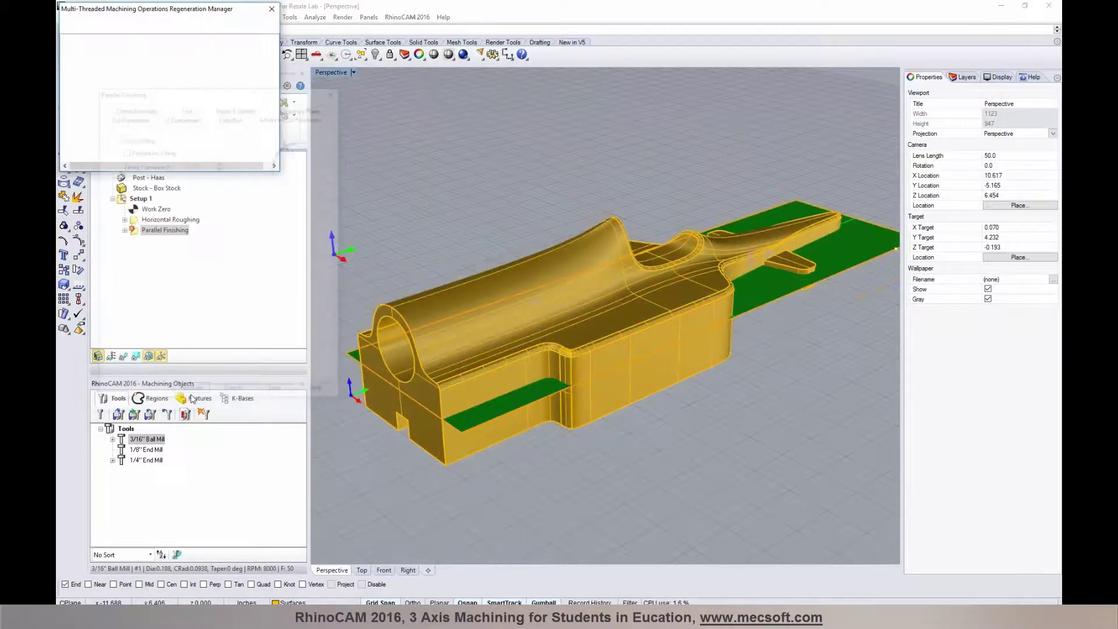
{"action": "left_click", "coordinate": [123, 356]}
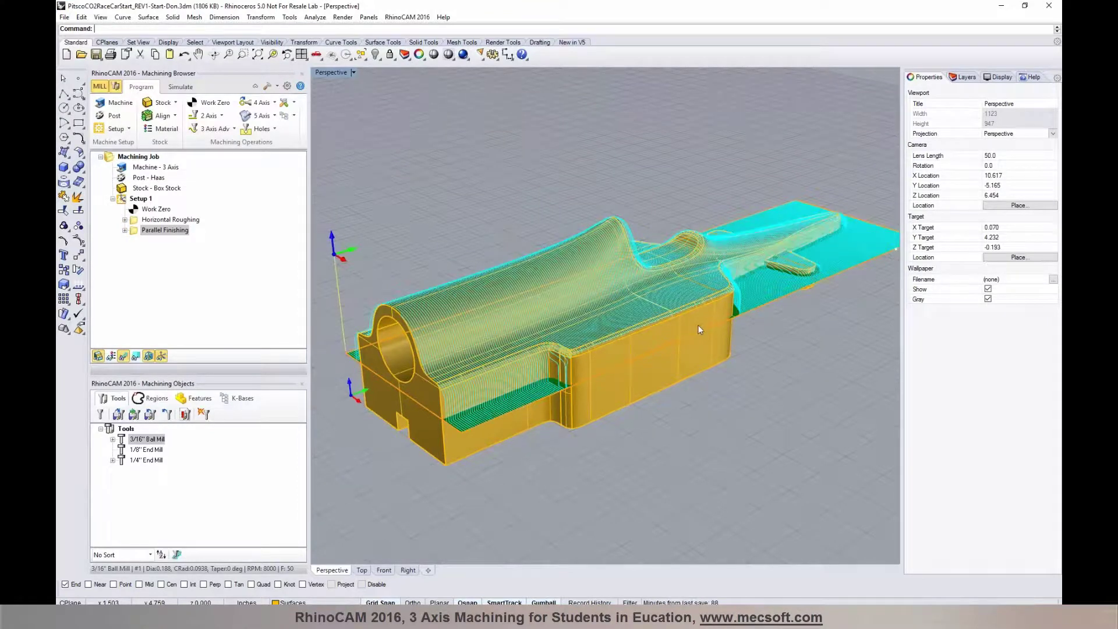
{"action": "right_click_drag", "start_coordinate": [700, 329], "coordinate": [596, 328]}
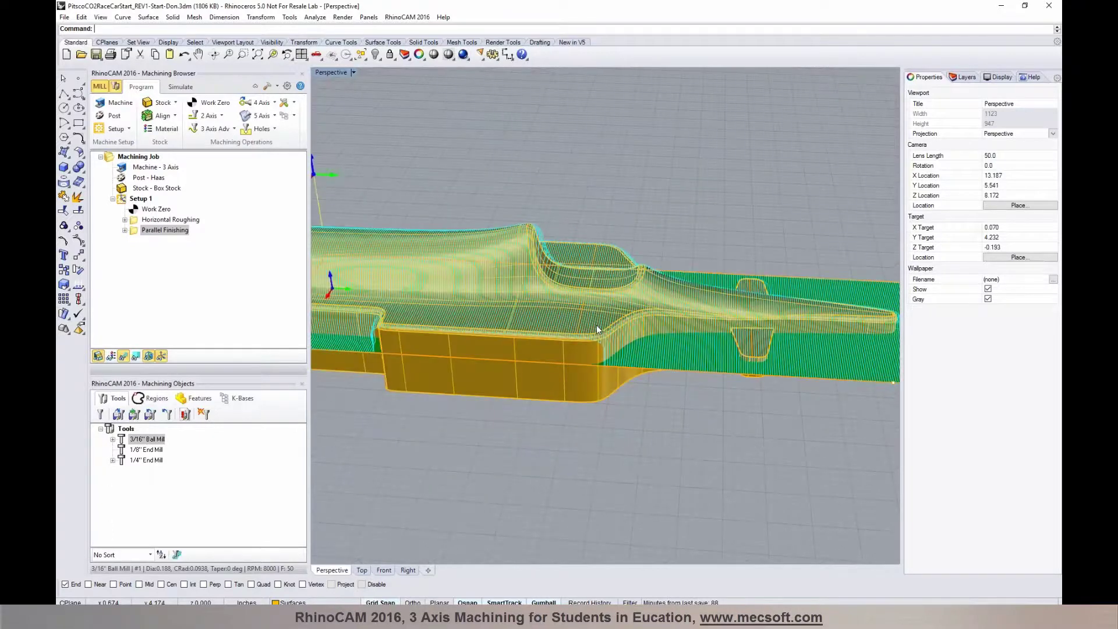
{"action": "scroll", "coordinate": [596, 325], "scroll_direction": "up", "scroll_amount": 5}
{"action": "right_click_drag", "start_coordinate": [596, 325], "coordinate": [482, 344]}
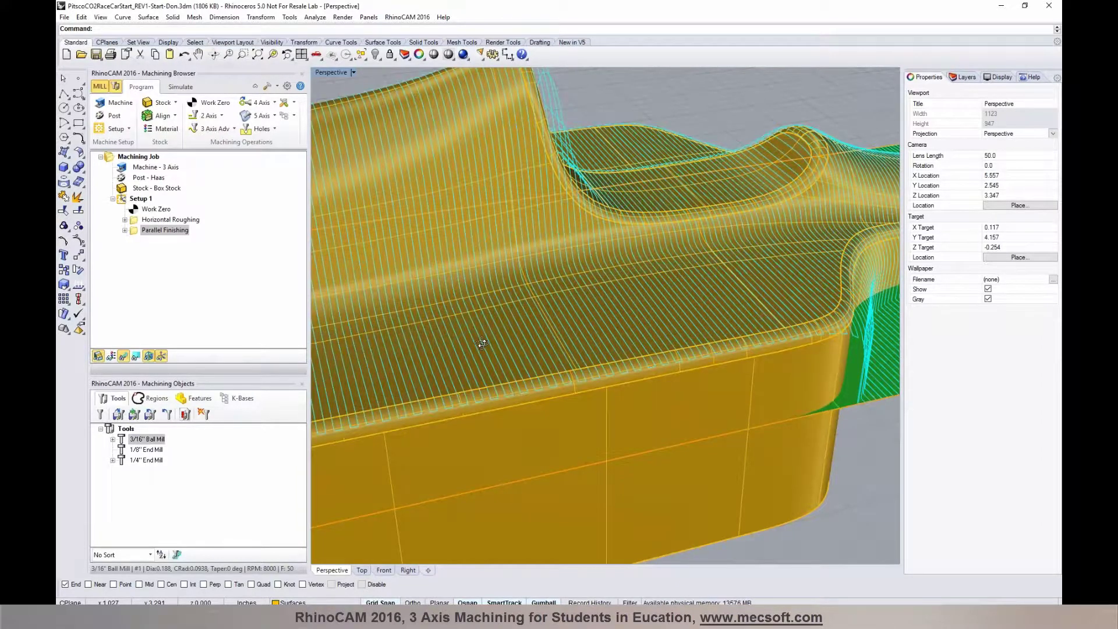
{"action": "scroll", "coordinate": [562, 376], "scroll_direction": "down", "scroll_amount": 5}
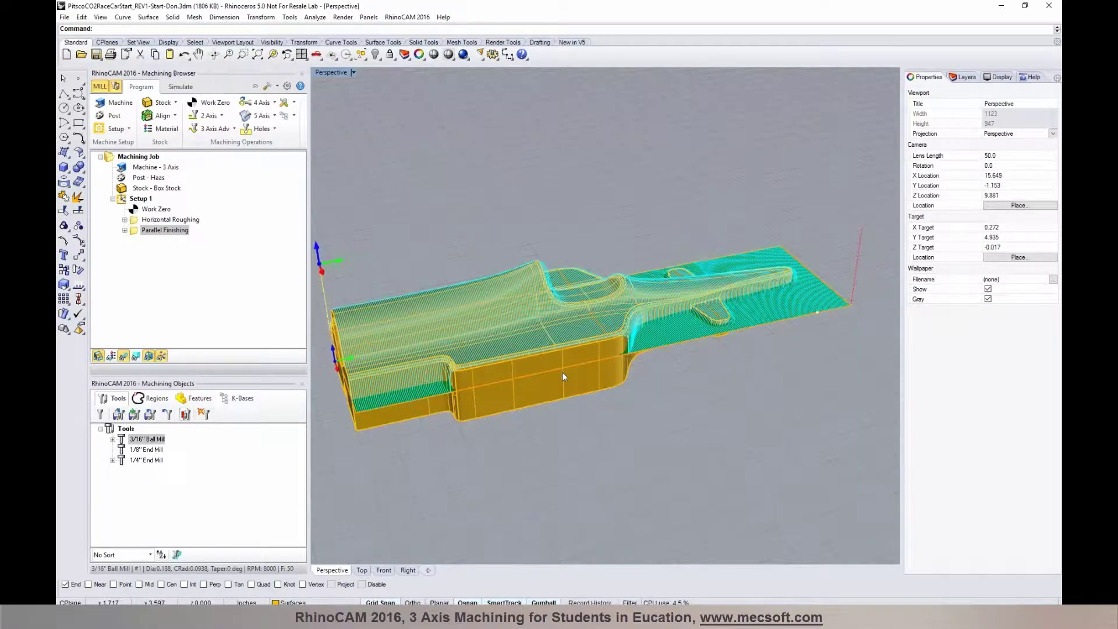
{"action": "right_click_drag", "start_coordinate": [562, 377], "coordinate": [214, 183]}
Simulate the Parallel Finishing operation on the roughed stock, run it to the end and inspect the finished car surface.
{"action": "left_click", "coordinate": [165, 231]}
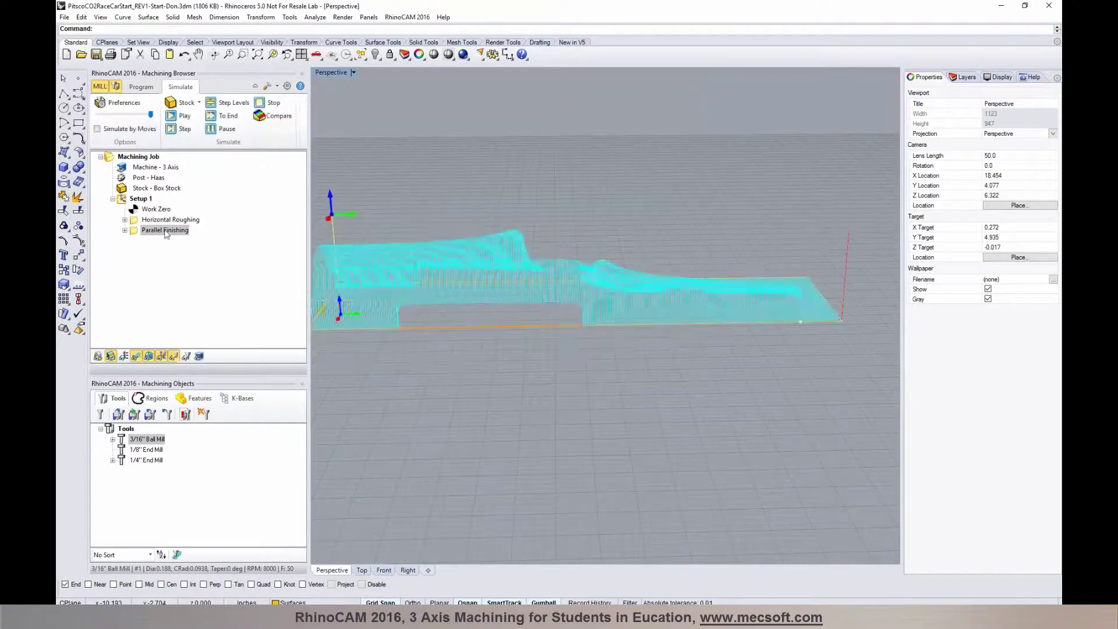
{"action": "left_click", "coordinate": [180, 115]}
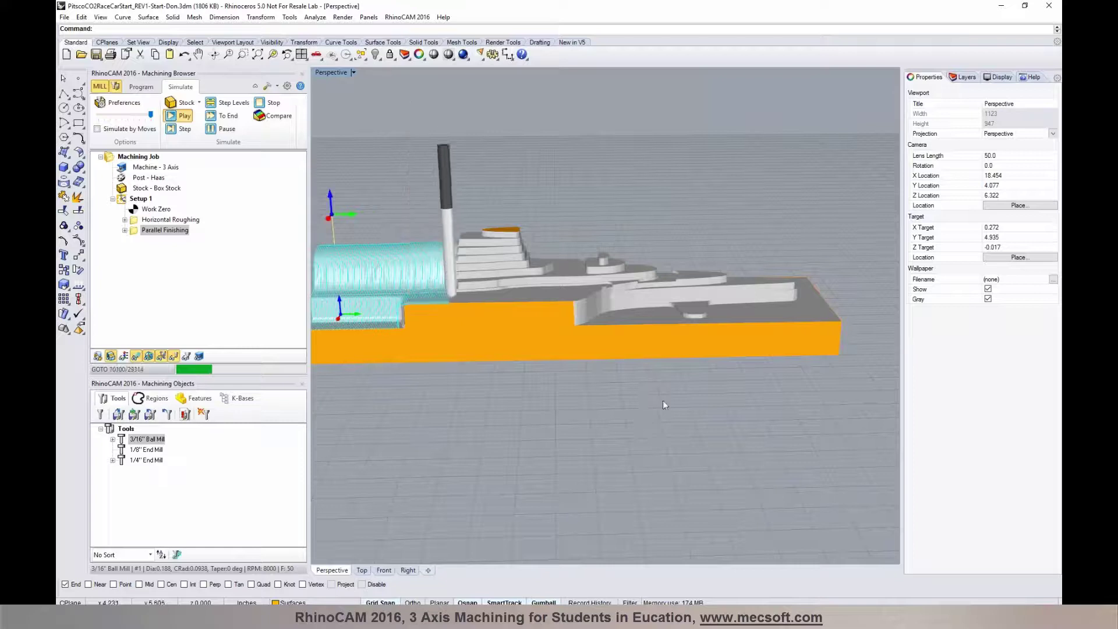
{"action": "right_click_drag", "start_coordinate": [689, 402], "coordinate": [631, 423]}
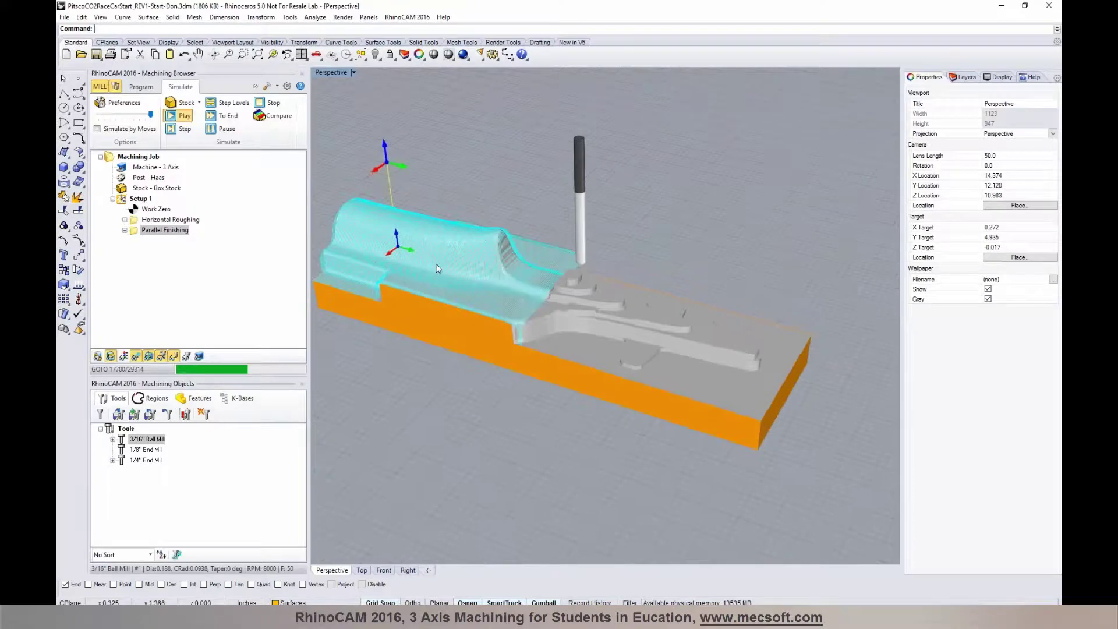
{"action": "left_click", "coordinate": [225, 116]}
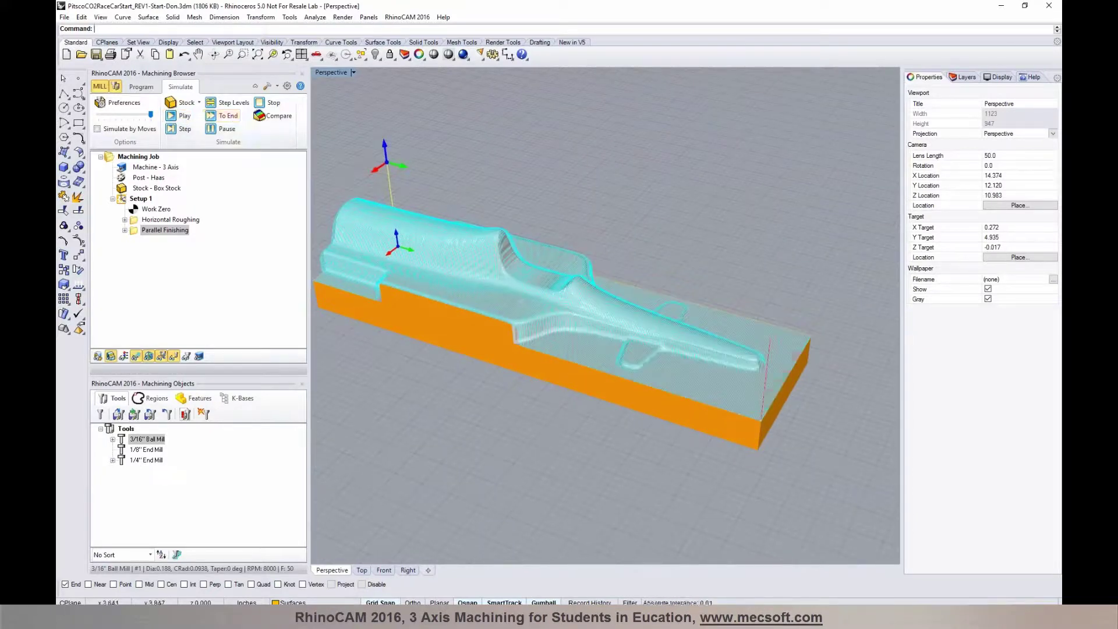
{"action": "right_click_drag", "start_coordinate": [466, 402], "coordinate": [612, 403]}
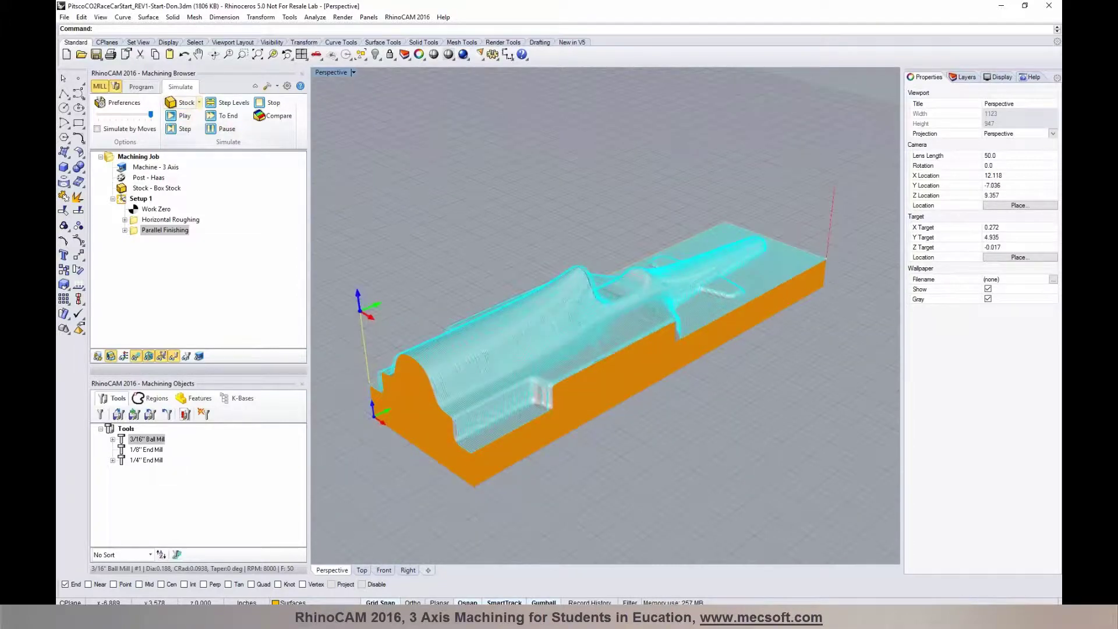
Check Setup 1's machining operations information, comparing tool, feed and machine time for Horizontal Roughing and Parallel Finishing.
{"action": "left_click", "coordinate": [141, 87]}
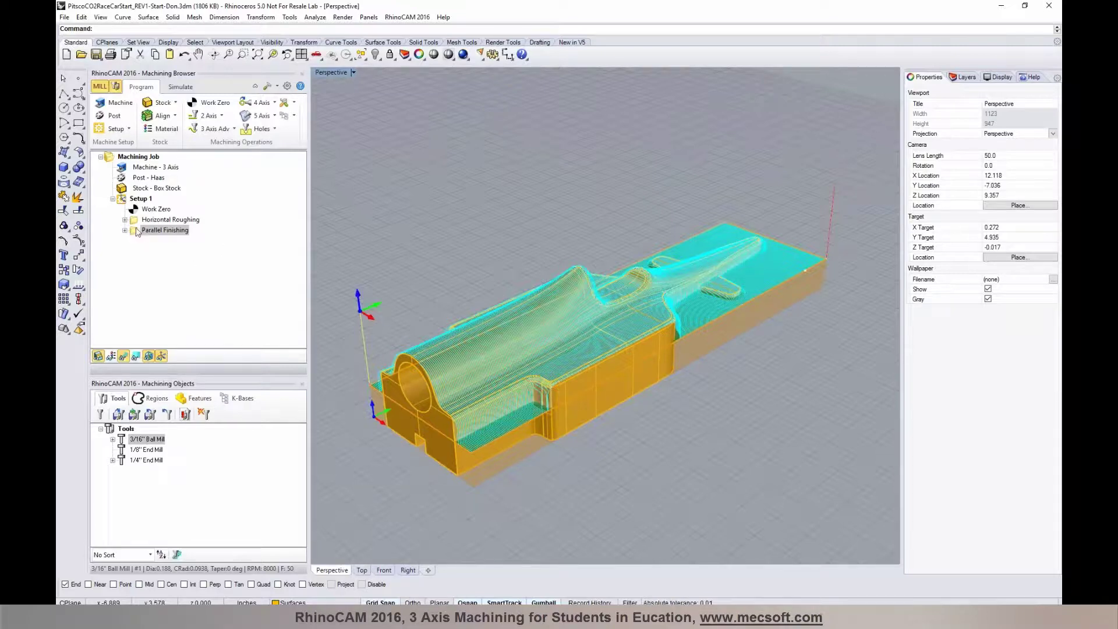
{"action": "left_click", "coordinate": [121, 200]}
{"action": "right_click", "coordinate": [123, 201]}
{"action": "left_click", "coordinate": [198, 265]}
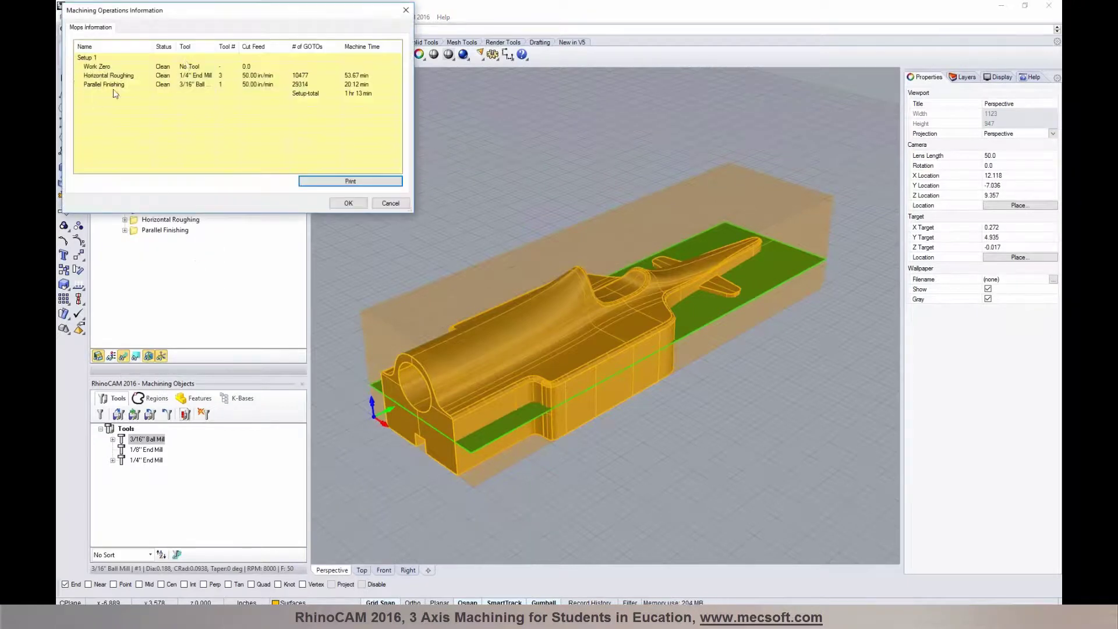
{"action": "left_click", "coordinate": [100, 76]}
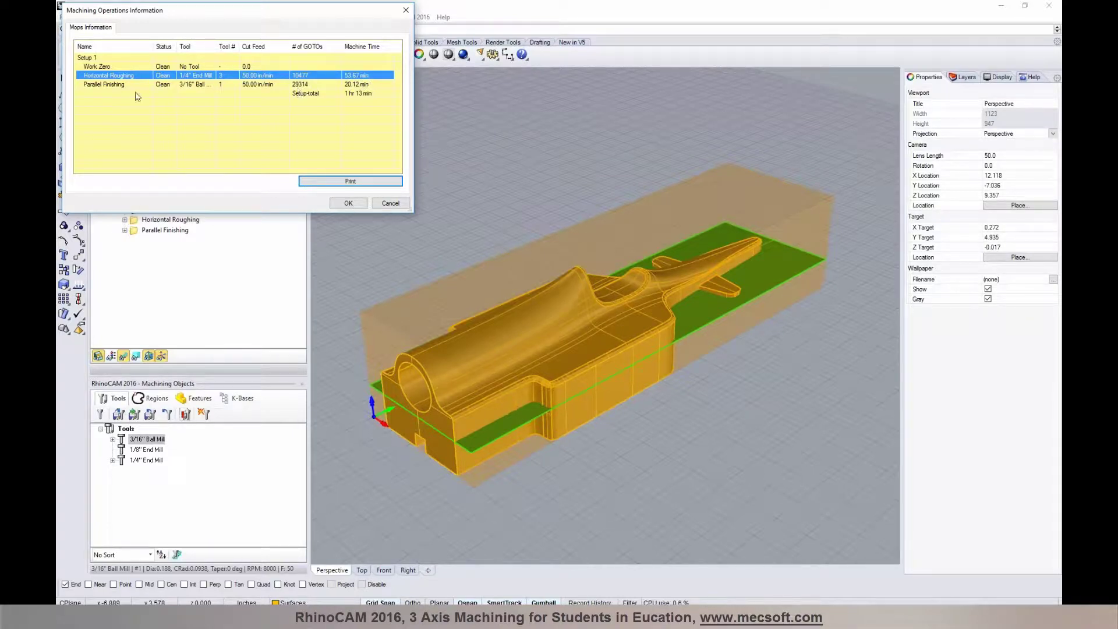
{"action": "left_click", "coordinate": [103, 85]}
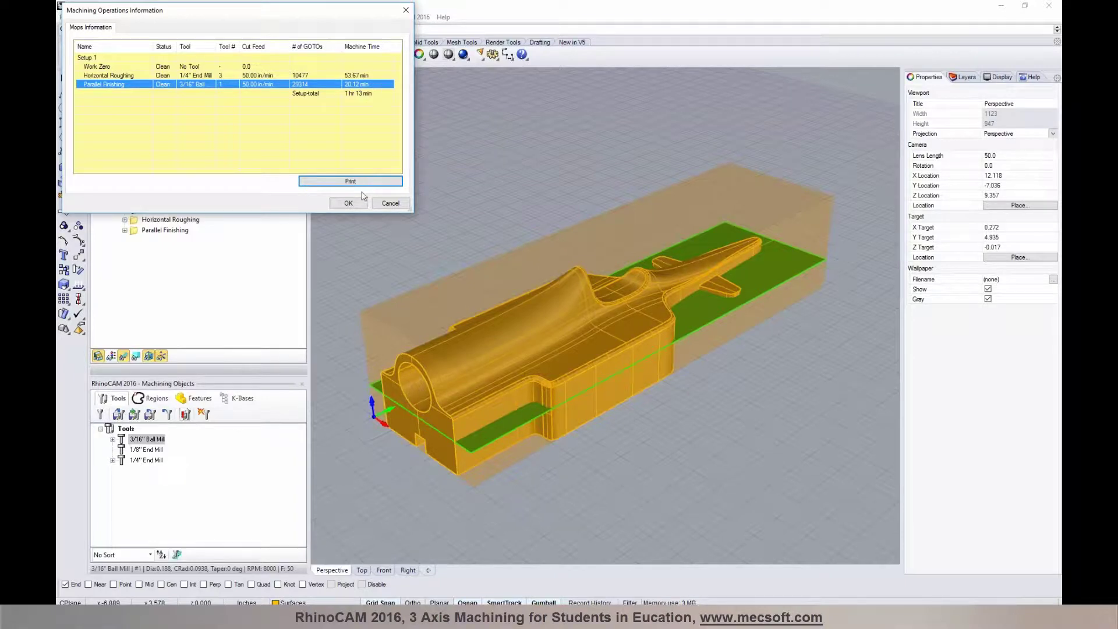
{"action": "left_click", "coordinate": [388, 203]}
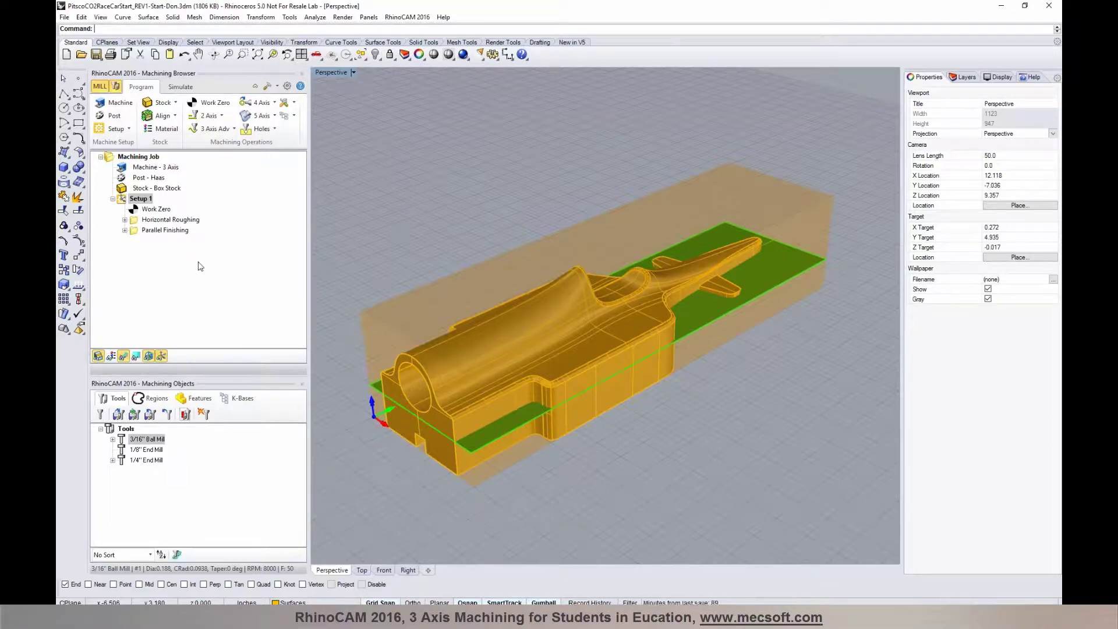
Generate the shop documentation for Setup 1 and save it in the CADCAMEDU folder.
{"action": "left_click", "coordinate": [123, 200]}
{"action": "right_click", "coordinate": [123, 200]}
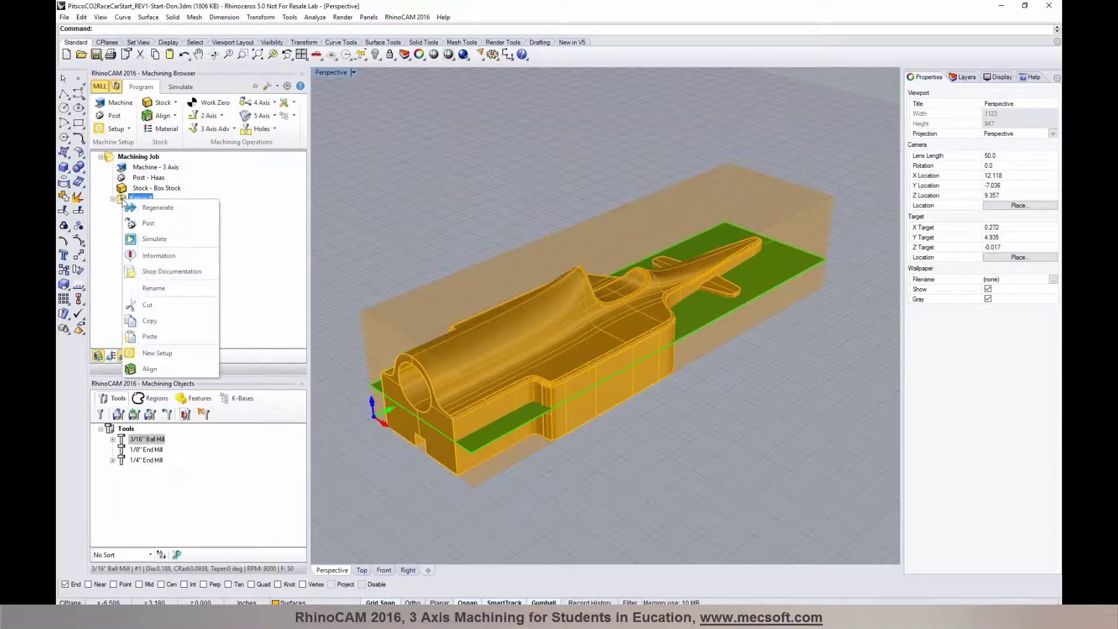
{"action": "left_click", "coordinate": [210, 276]}
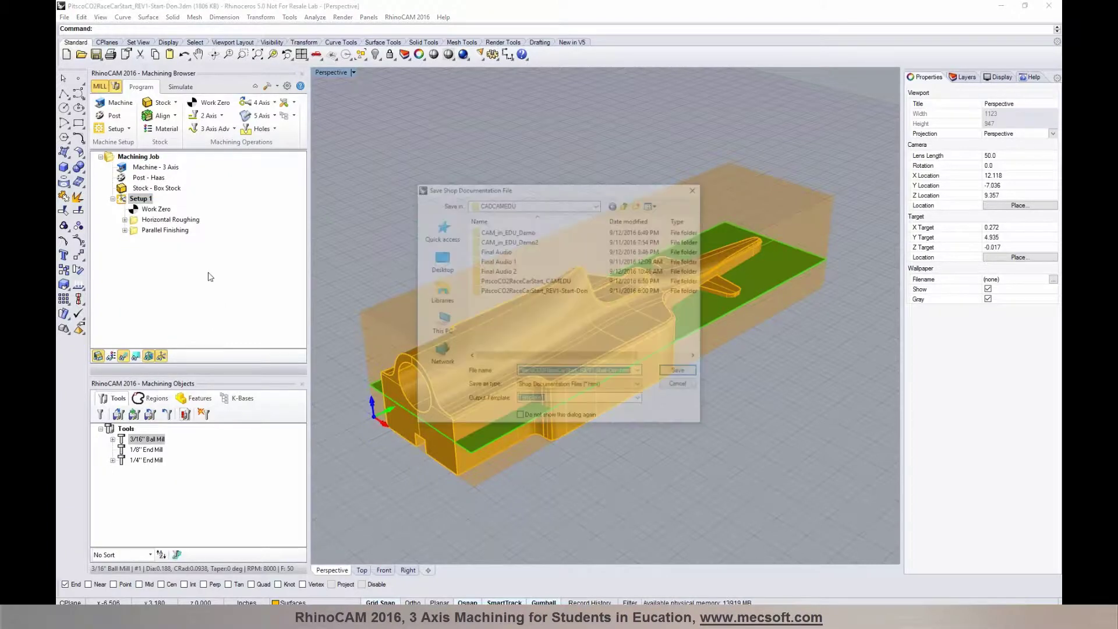
{"action": "left_click", "coordinate": [681, 373]}
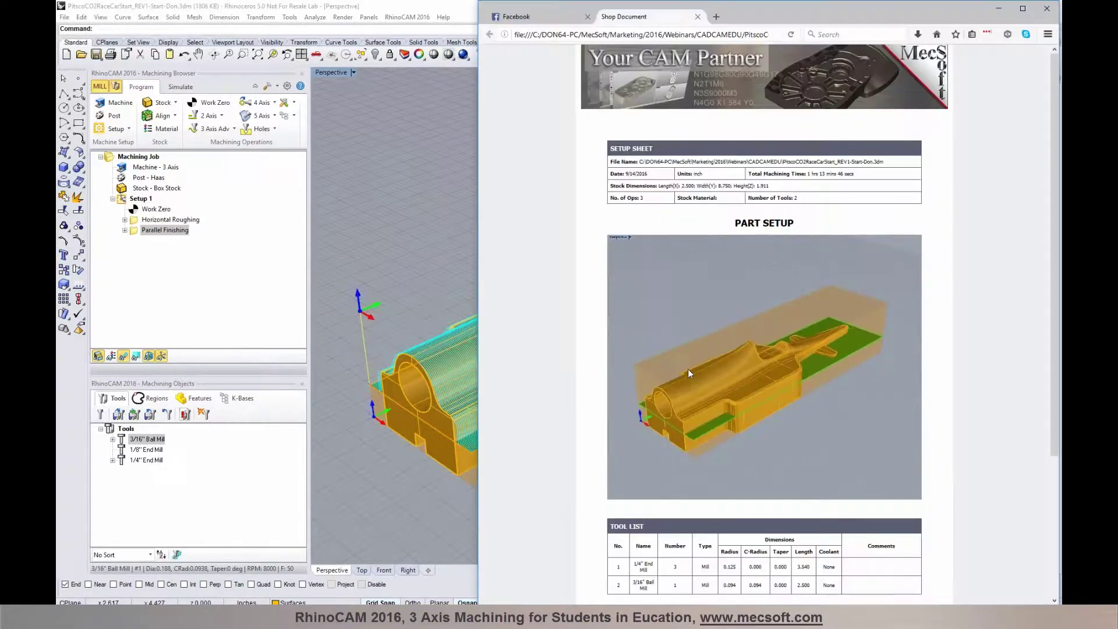
Review the shop document's stock dimensions, part setup image, tool list and machine operations list, and close the browser.
{"action": "left_click_drag", "start_coordinate": [845, 11], "coordinate": [801, 17]}
{"action": "left_click_drag", "start_coordinate": [597, 186], "coordinate": [685, 185]}
{"action": "scroll", "coordinate": [873, 221], "scroll_direction": "down", "scroll_amount": 1}
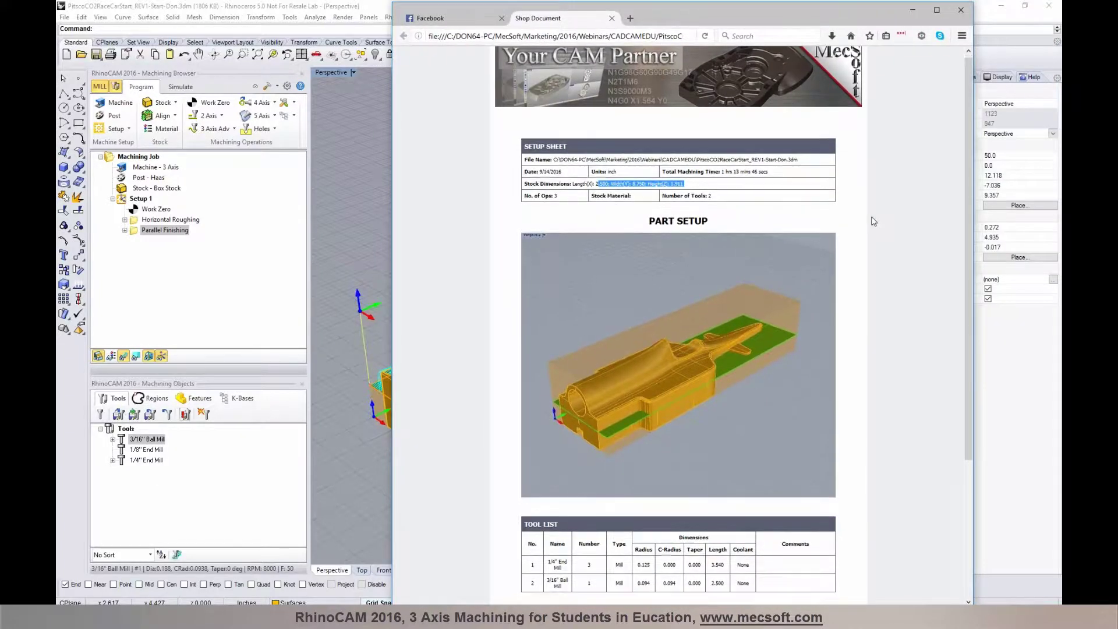
{"action": "scroll", "coordinate": [862, 233], "scroll_direction": "down", "scroll_amount": 2}
{"action": "scroll", "coordinate": [848, 237], "scroll_direction": "down", "scroll_amount": 3}
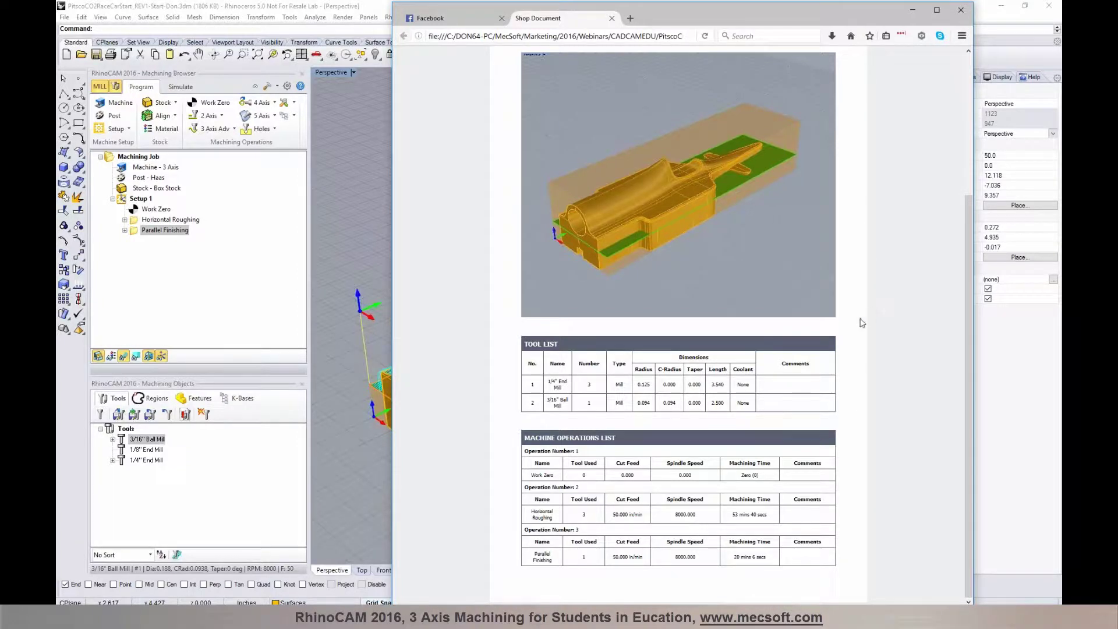
{"action": "left_click_drag", "start_coordinate": [970, 312], "coordinate": [970, 154]}
{"action": "left_click", "coordinate": [961, 10]}
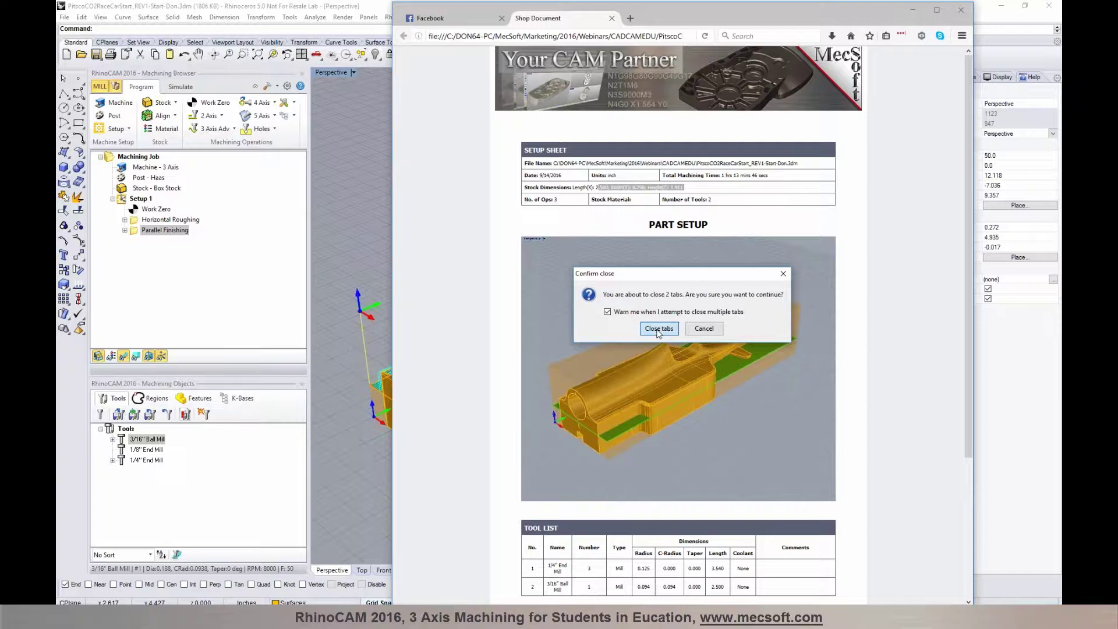
{"action": "left_click", "coordinate": [658, 329]}
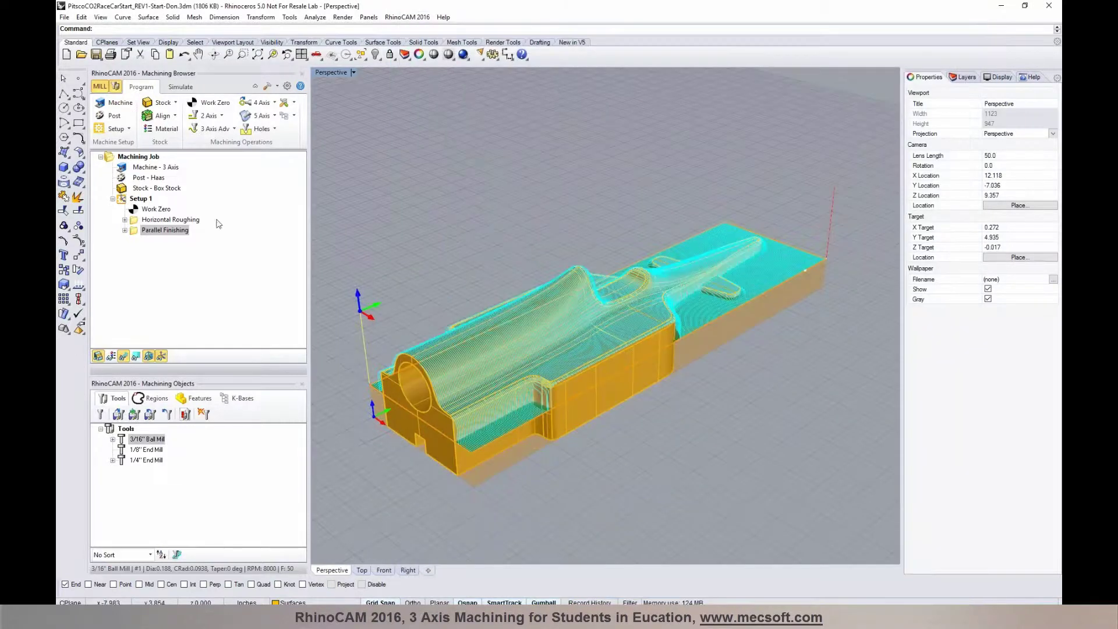
Post-process Setup 1 with the Haas post to the file PitscoCO2RaceCarStart_REV1-Start-Don_Setup 1.nc.
{"action": "left_click", "coordinate": [122, 201]}
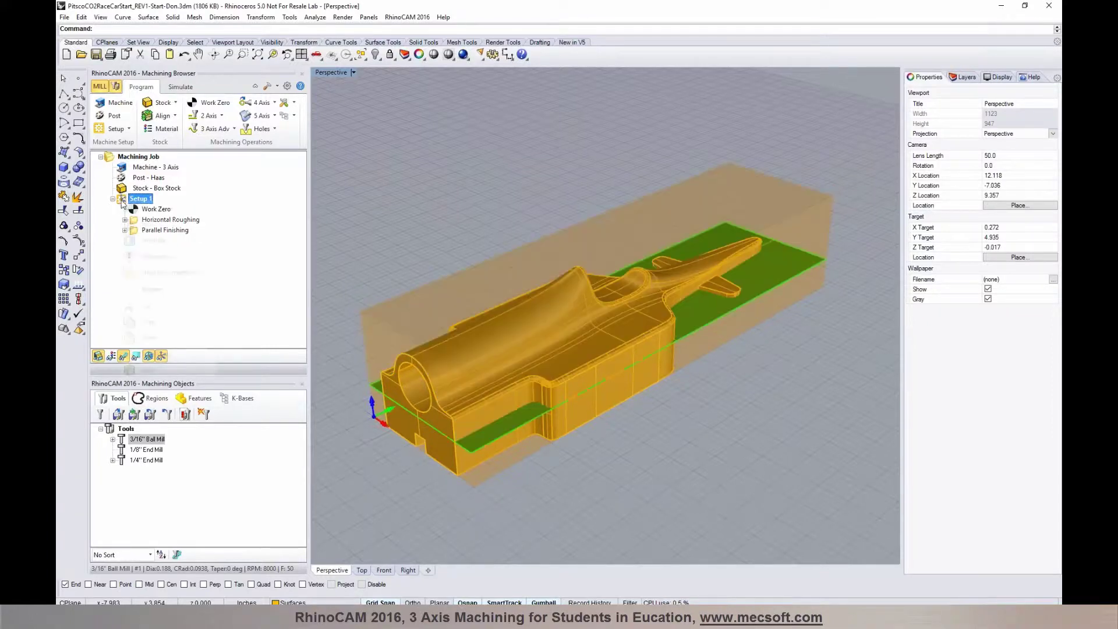
{"action": "right_click", "coordinate": [122, 202]}
{"action": "left_click", "coordinate": [192, 230]}
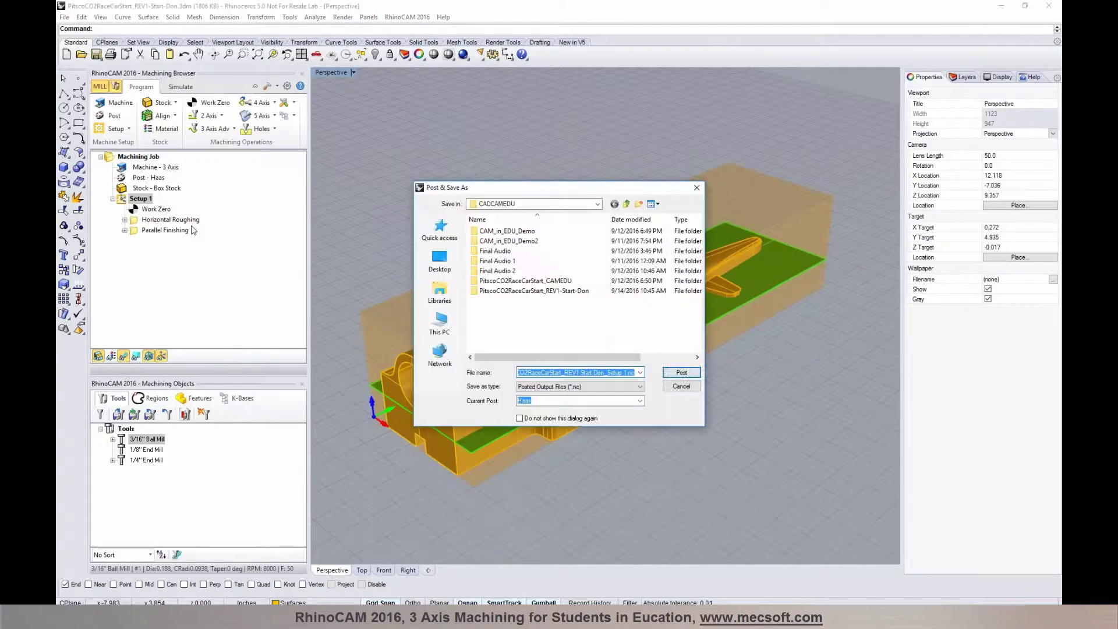
{"action": "left_click", "coordinate": [683, 374]}
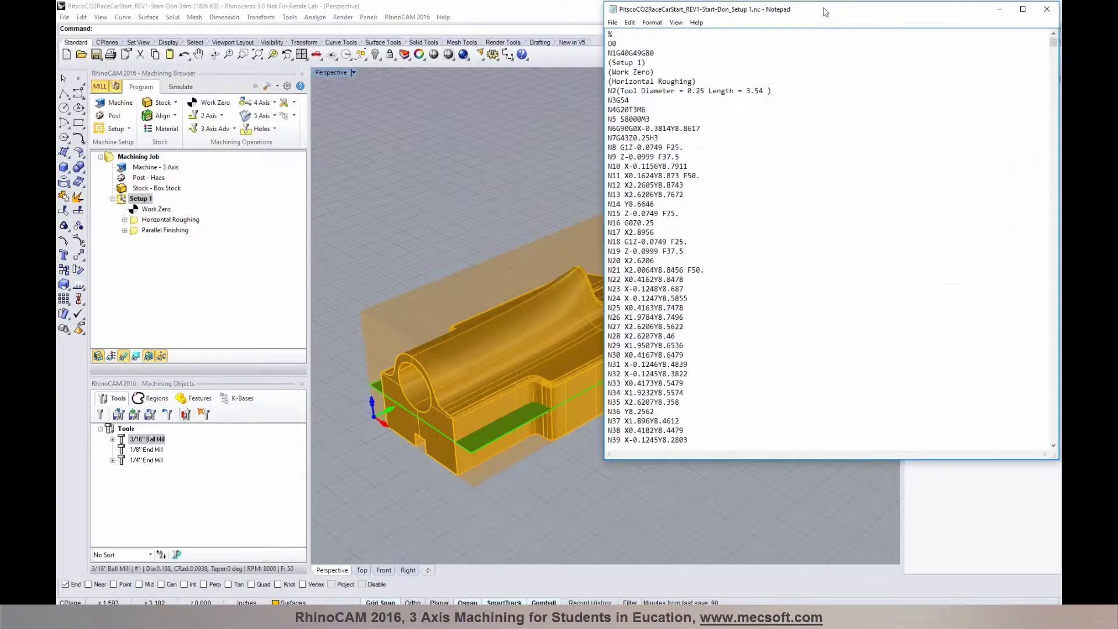
Examine the posted G-code in Notepad, including the setup and operation comments and the motion blocks, and close the file.
{"action": "left_click_drag", "start_coordinate": [825, 12], "coordinate": [545, 60]}
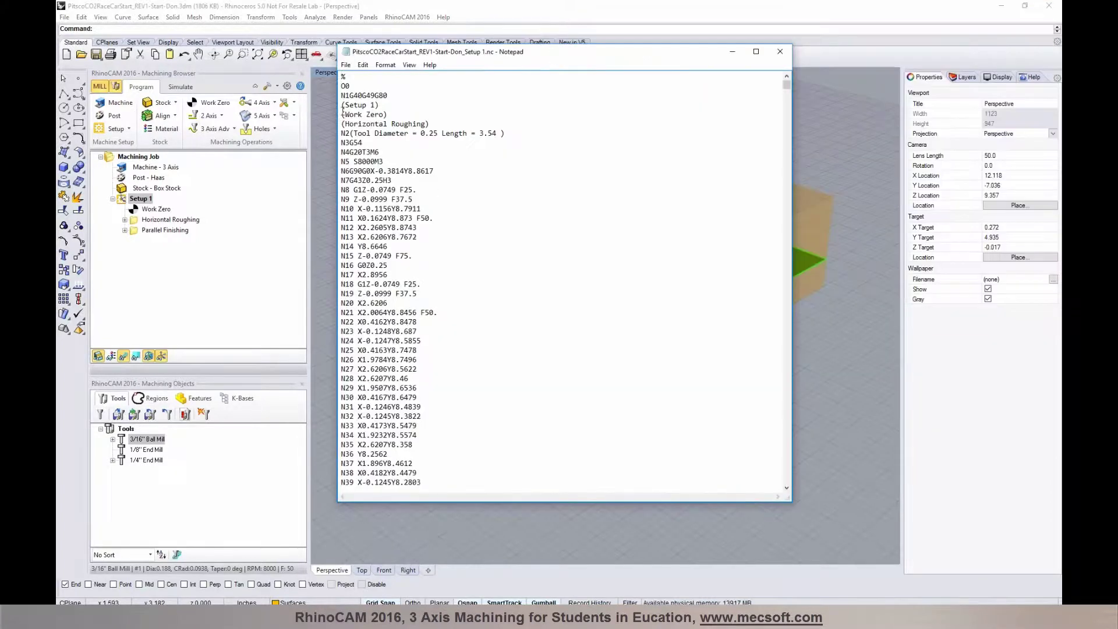
{"action": "mouse_move", "coordinate": [341, 105]}
{"action": "left_mouse_down"}
{"action": "mouse_move", "coordinate": [380, 105]}
{"action": "mouse_move", "coordinate": [344, 114]}
{"action": "left_mouse_up"}
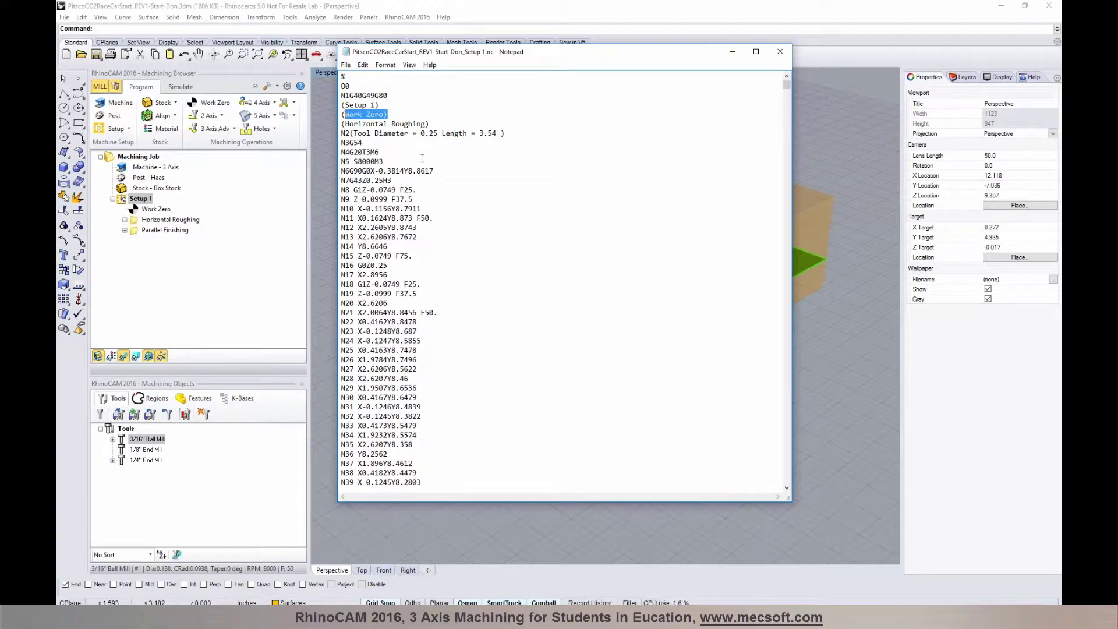
{"action": "scroll", "coordinate": [409, 167], "scroll_direction": "down", "scroll_amount": 4}
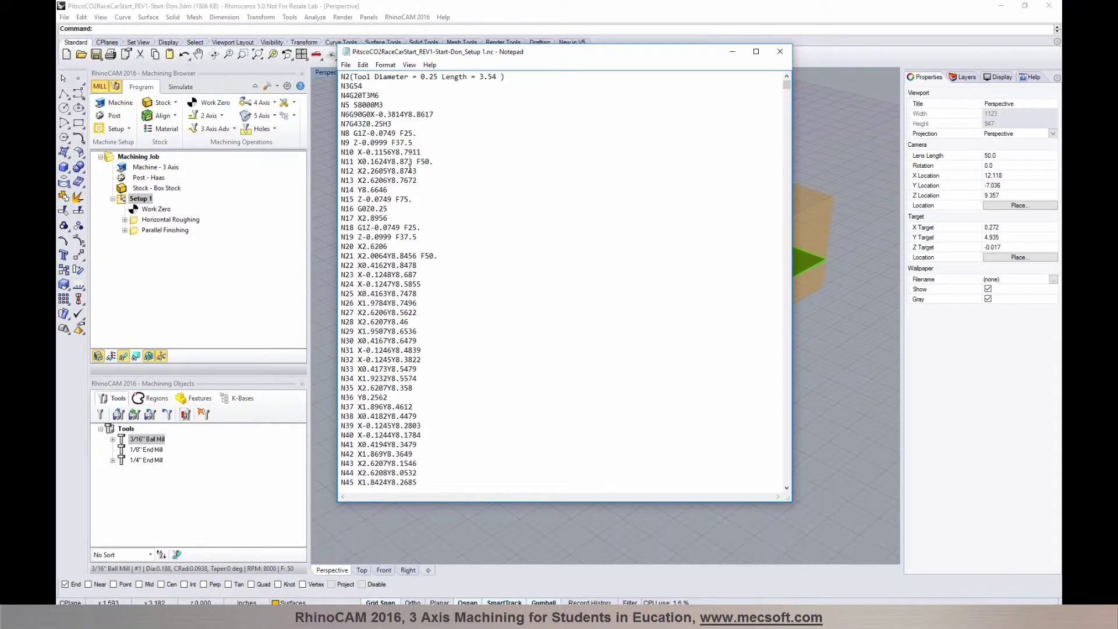
{"action": "scroll", "coordinate": [401, 195], "scroll_direction": "down", "scroll_amount": 10}
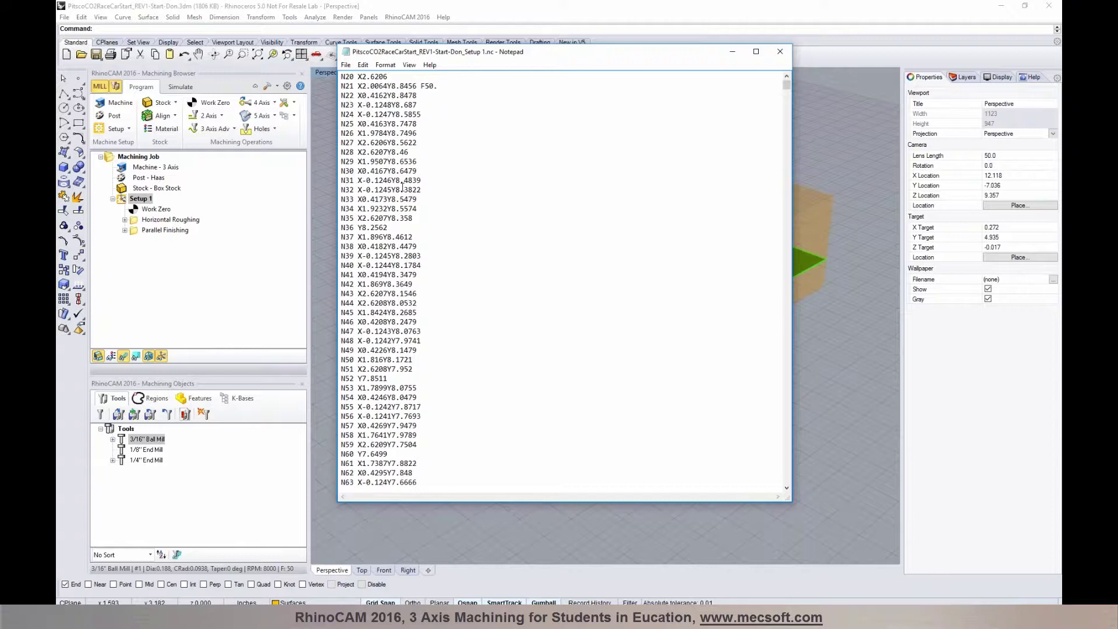
{"action": "scroll", "coordinate": [403, 223], "scroll_direction": "down", "scroll_amount": 15}
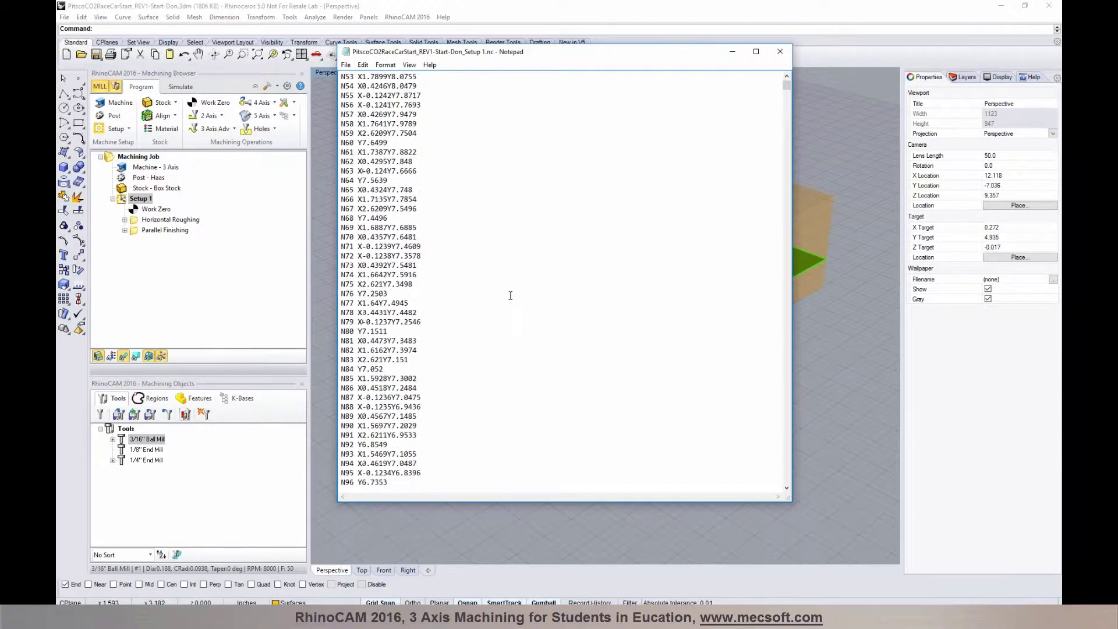
{"action": "left_click", "coordinate": [787, 95]}
{"action": "mouse_move", "coordinate": [787, 92]}
{"action": "left_mouse_down"}
{"action": "mouse_move", "coordinate": [787, 481]}
{"action": "mouse_move", "coordinate": [784, 86]}
{"action": "left_mouse_up"}
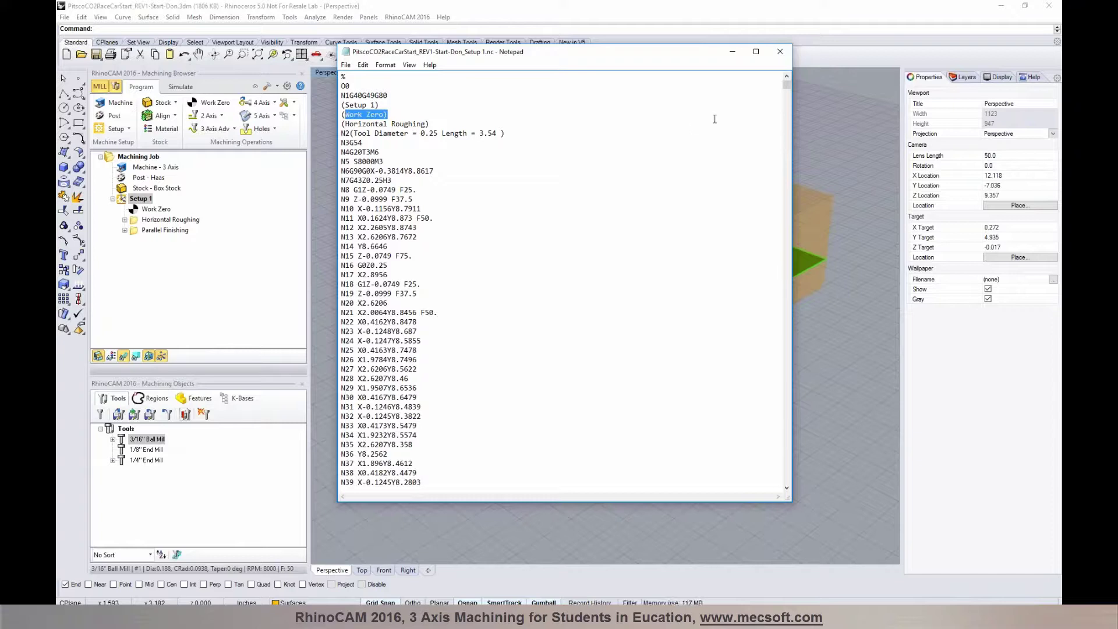
{"action": "left_click", "coordinate": [781, 56]}
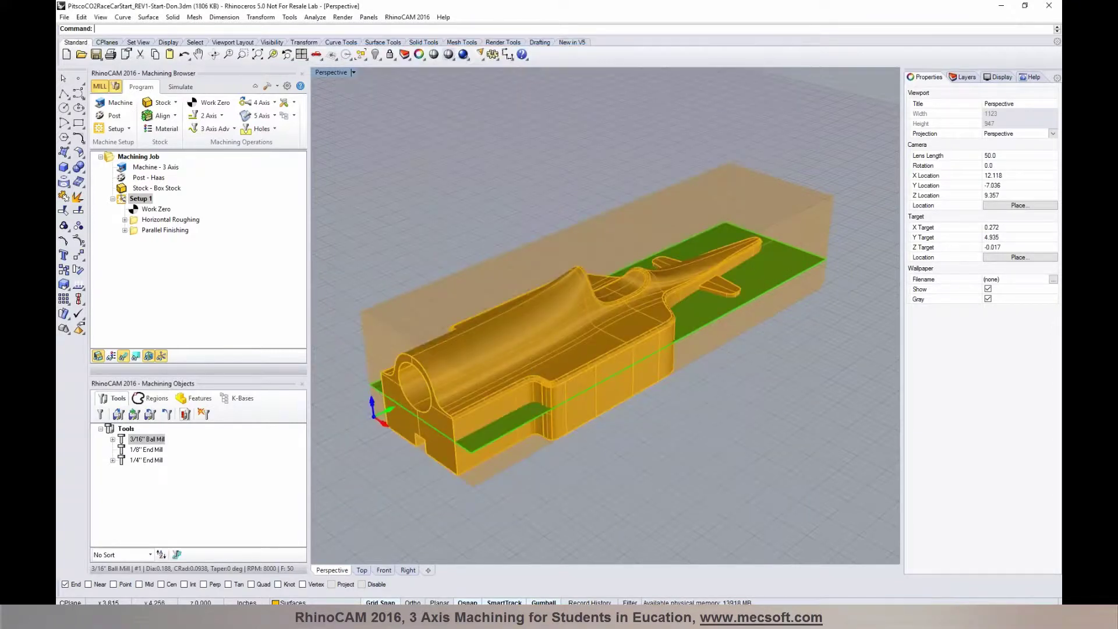
Switch to the Rhino window with PitscoCO2RaceCarStart_REV1-Start-SIDE2.3dm and look over the operations under Setup 1 and Setup 2.
{"action": "right_click_drag", "start_coordinate": [728, 406], "coordinate": [731, 379]}
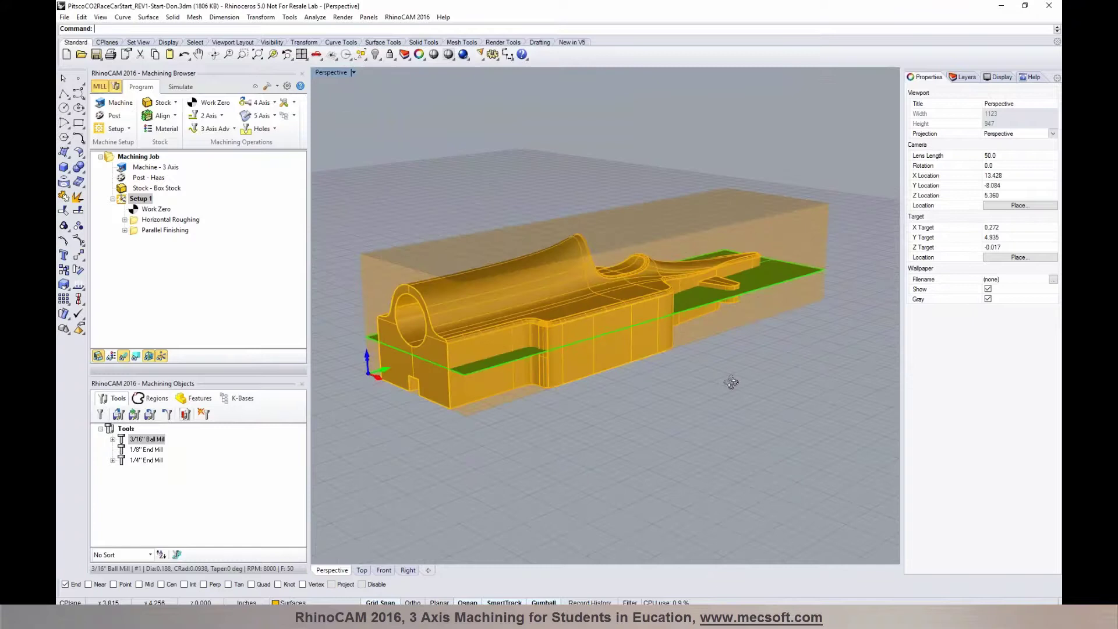
{"action": "mouse_move", "coordinate": [583, 620]}
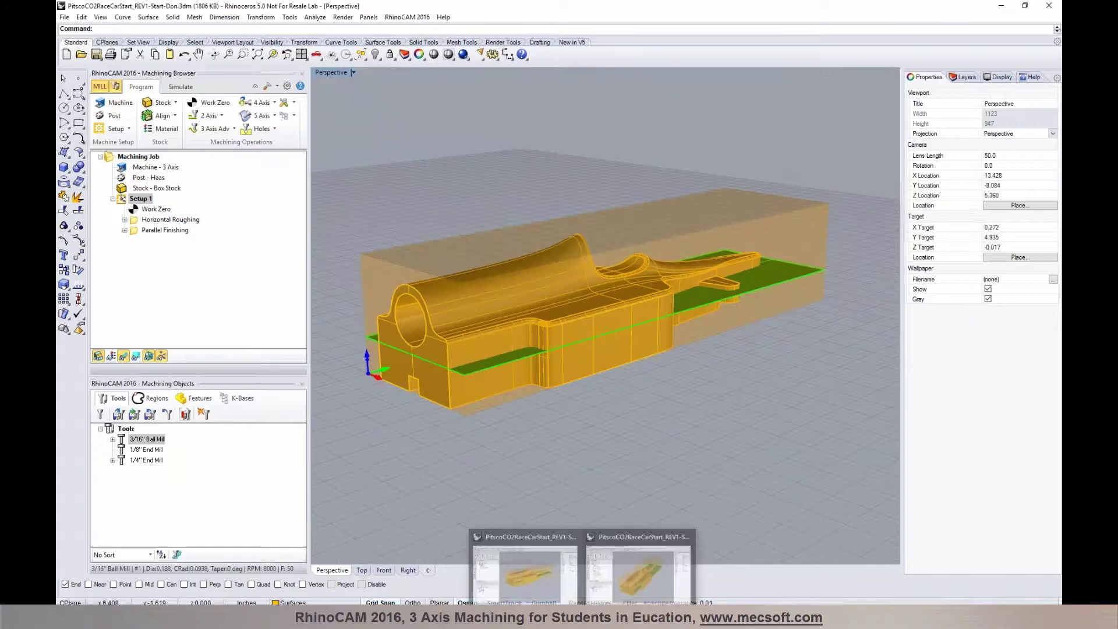
{"action": "left_click", "coordinate": [637, 585]}
{"action": "left_click", "coordinate": [122, 202]}
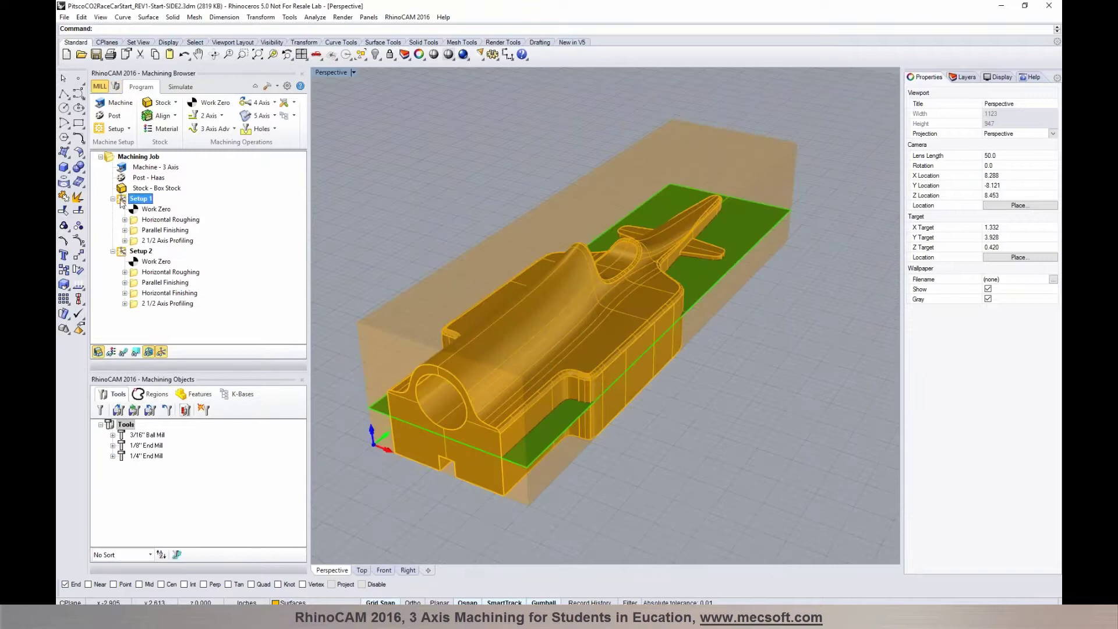
{"action": "left_click", "coordinate": [113, 251]}
{"action": "left_click", "coordinate": [112, 252]}
Simulate Setup 1 of the two-sided job through 2 1/2 Axis Profiling with toolpaths displayed, and make Setup 2 active.
{"action": "left_click", "coordinate": [180, 87]}
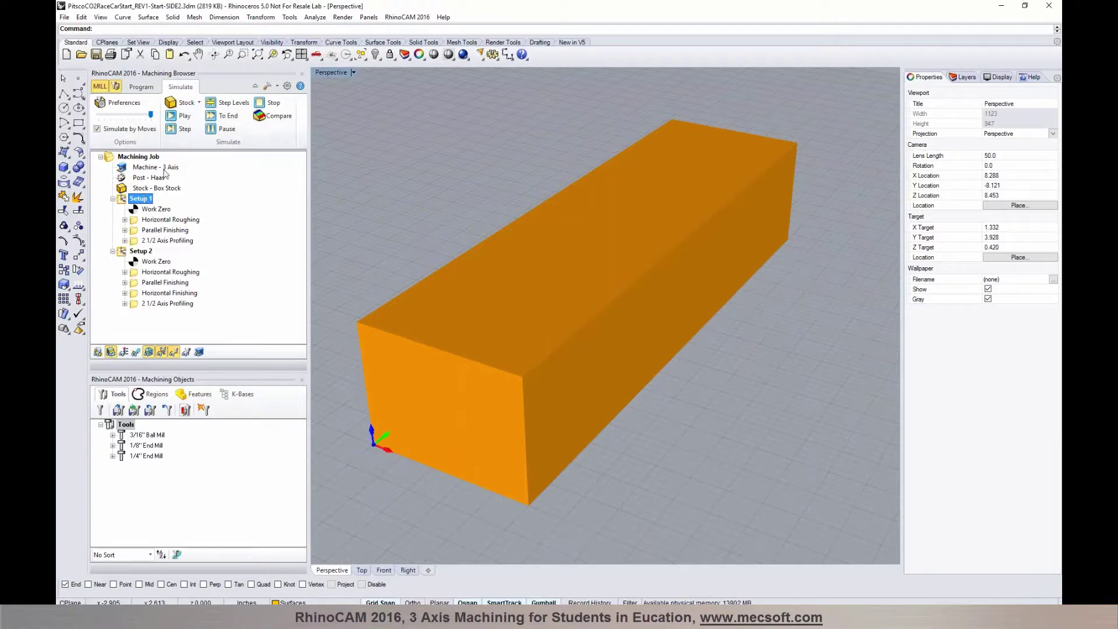
{"action": "left_click", "coordinate": [186, 116]}
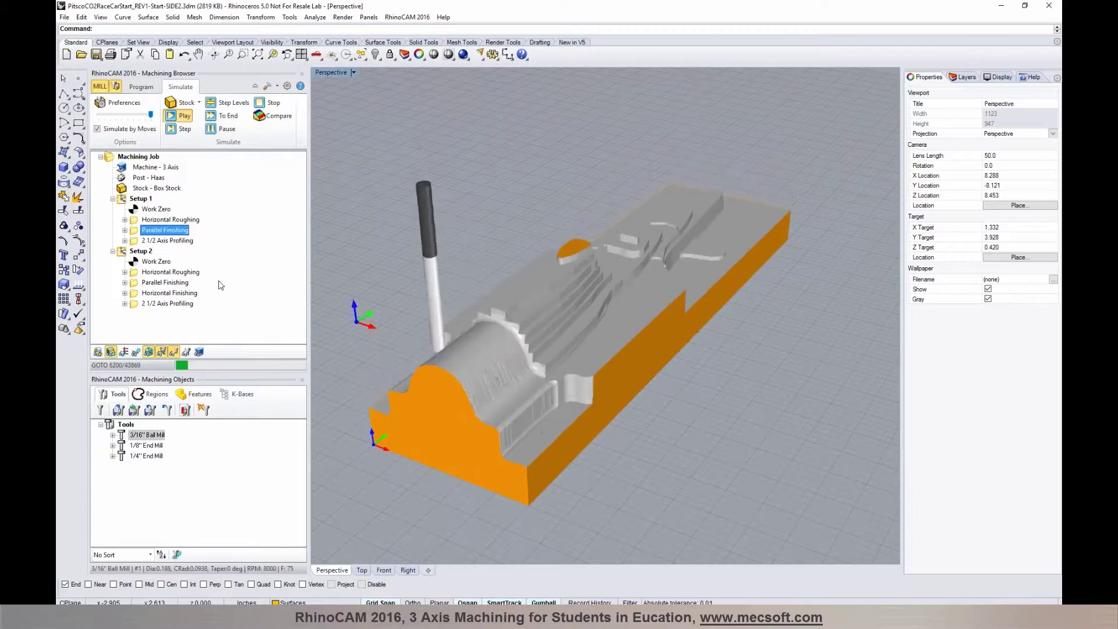
{"action": "left_click", "coordinate": [135, 352]}
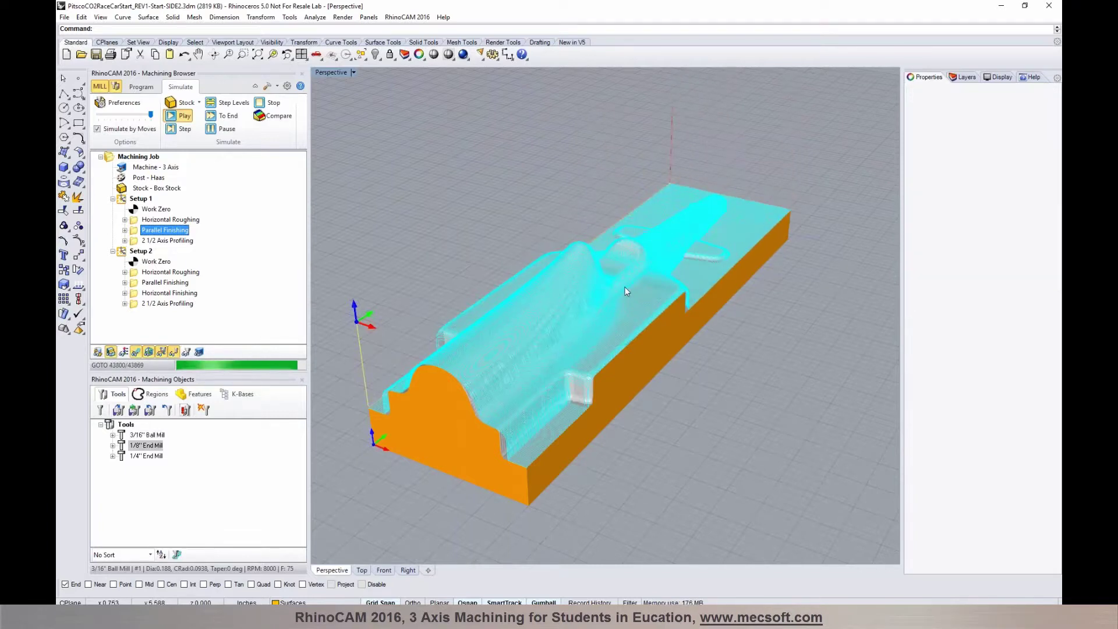
{"action": "key", "text": "Down"}
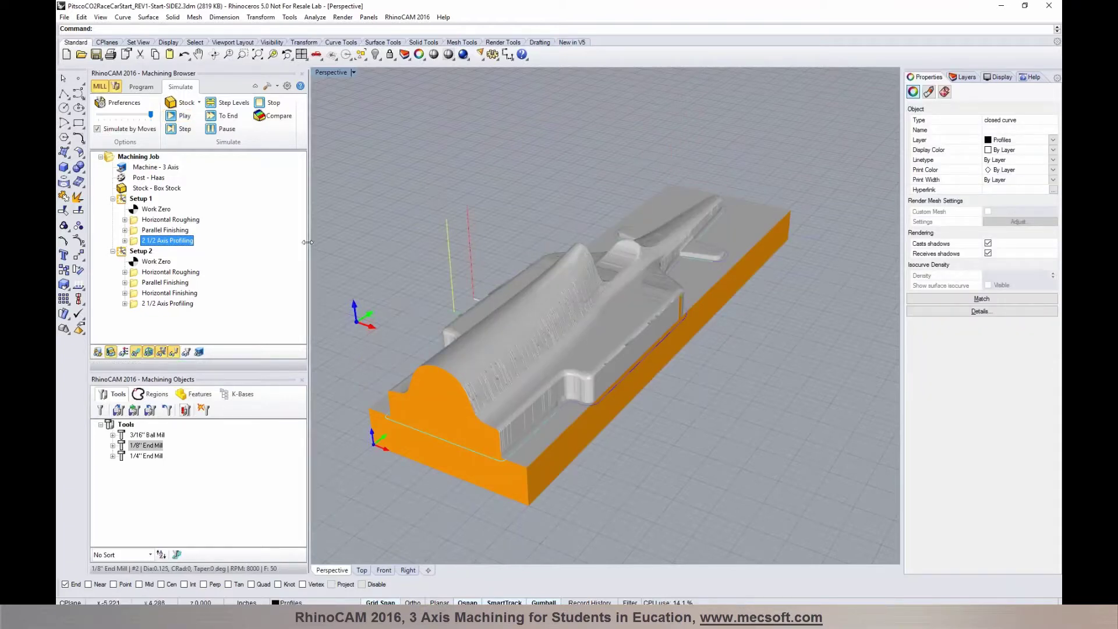
{"action": "left_click", "coordinate": [120, 253]}
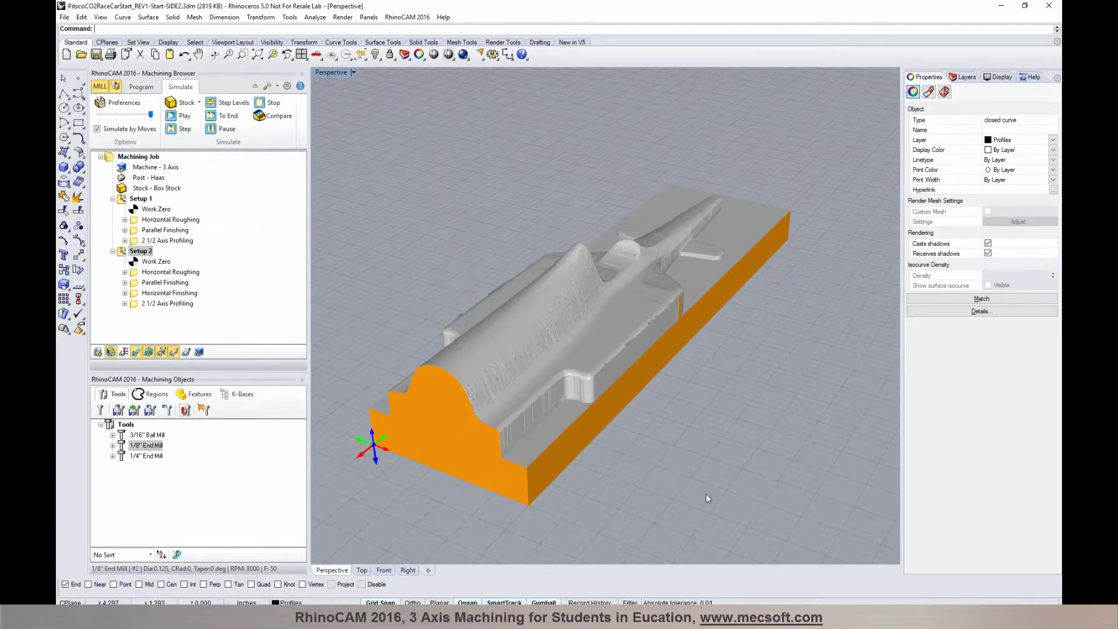
Simulate the material removal of all Setup 2 operations through 2 1/2 Axis Profiling, viewing the flipped stock.
{"action": "right_click_drag", "start_coordinate": [706, 493], "coordinate": [652, 317]}
{"action": "left_click", "coordinate": [140, 251]}
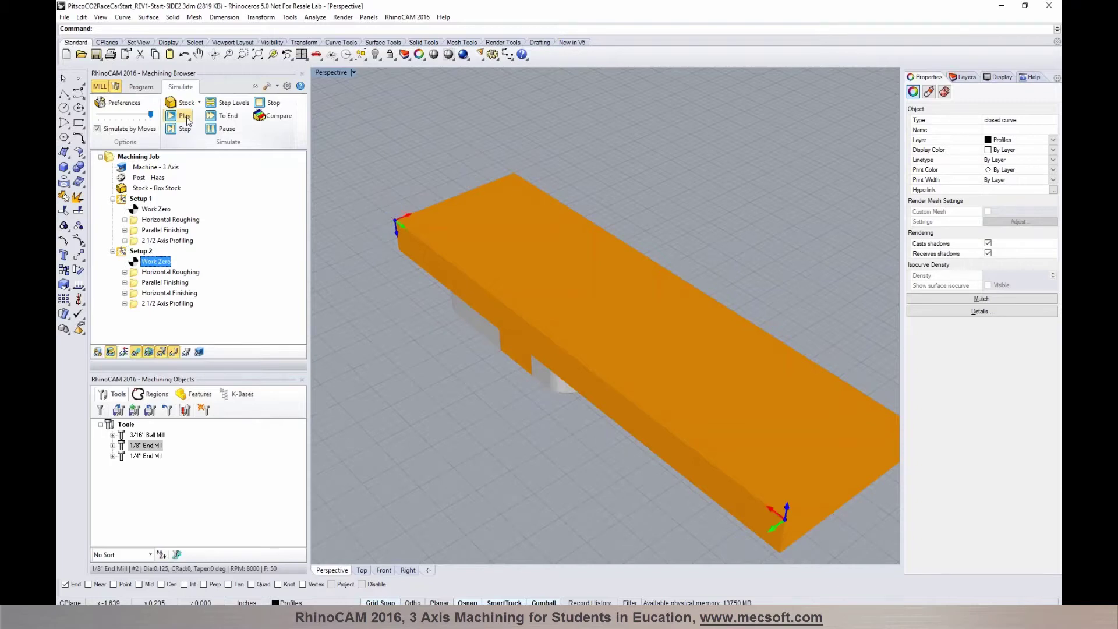
{"action": "left_click", "coordinate": [185, 116]}
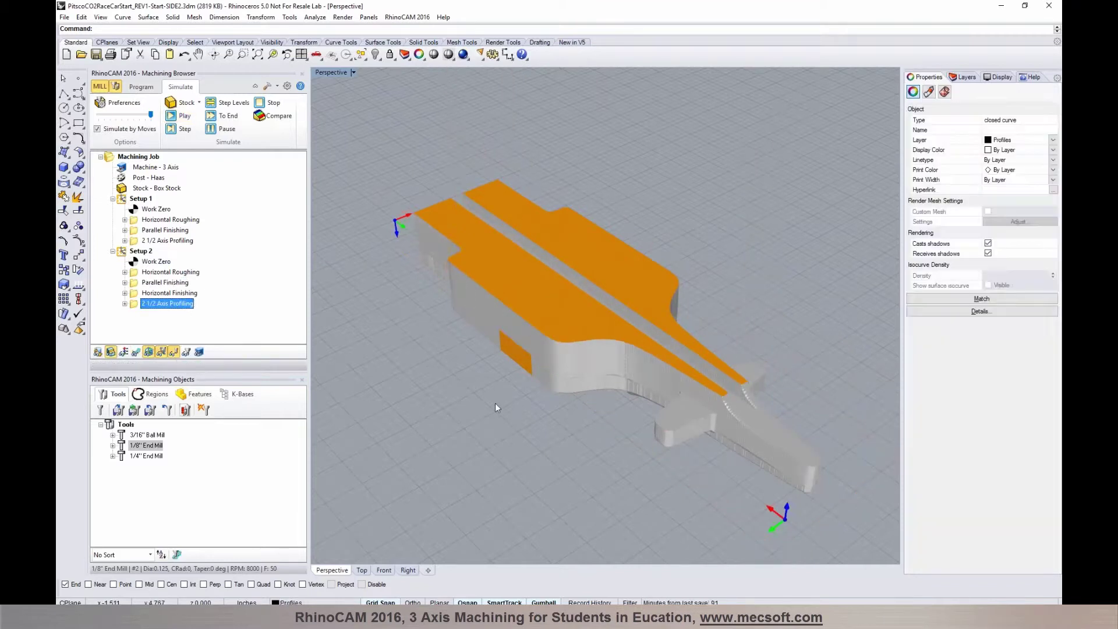
Review the Parallel Finishing, Horizontal Finishing and 2 1/2 Axis Profiling toolpaths of Setup 2, then hide the toolpaths and inspect the cut stock from the car body side.
{"action": "left_click", "coordinate": [137, 352]}
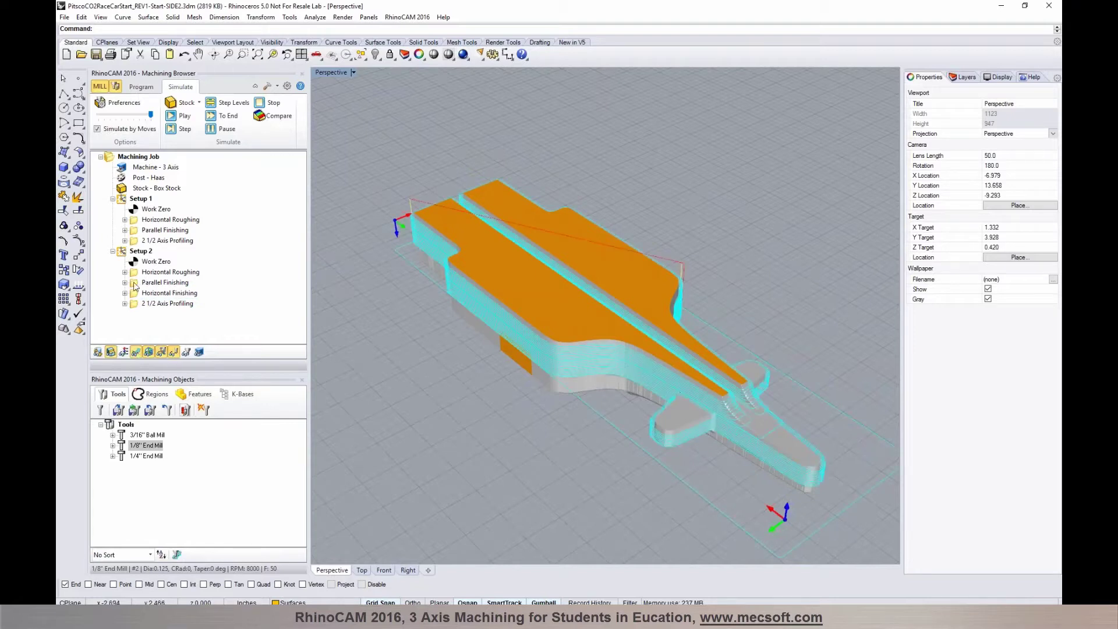
{"action": "left_click", "coordinate": [165, 282]}
{"action": "left_click", "coordinate": [169, 293]}
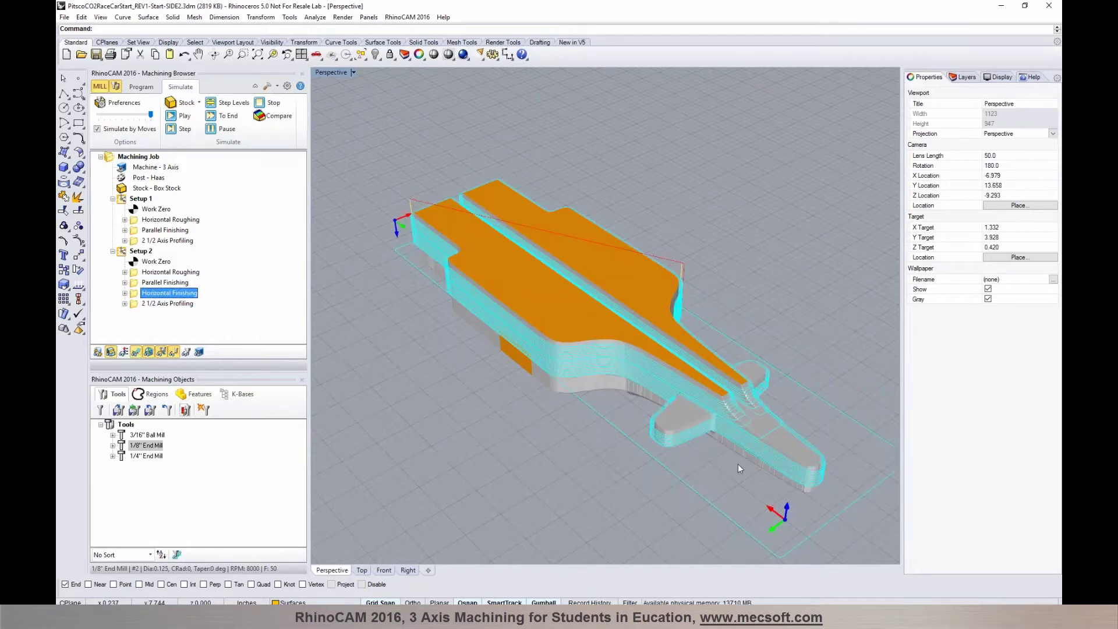
{"action": "left_click", "coordinate": [136, 307]}
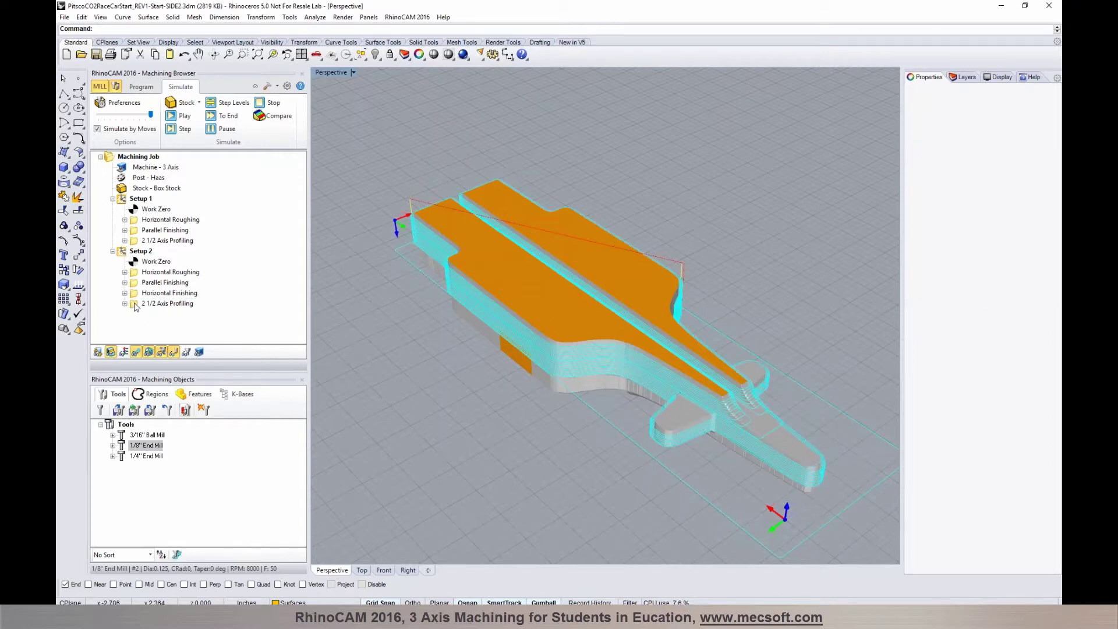
{"action": "left_click", "coordinate": [137, 304]}
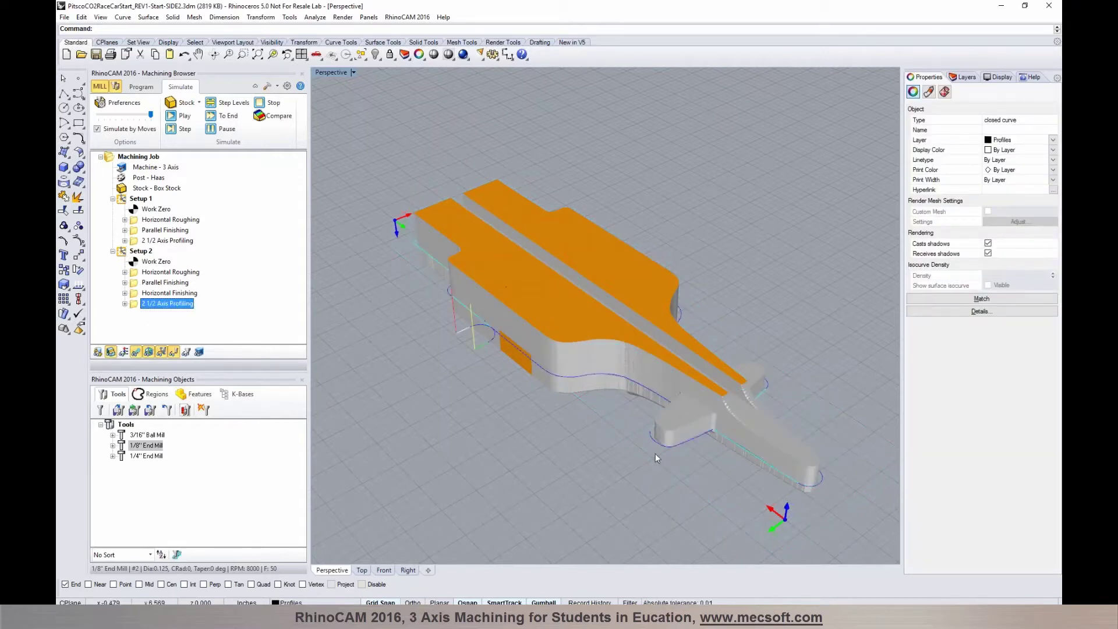
{"action": "left_click", "coordinate": [137, 352]}
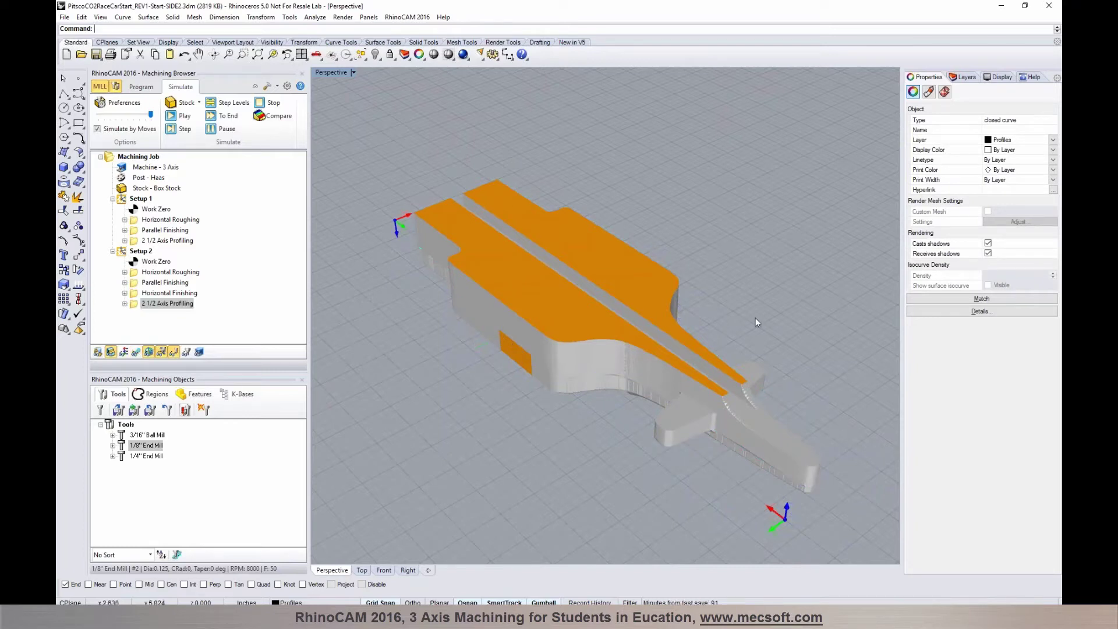
{"action": "right_click_drag", "start_coordinate": [756, 322], "coordinate": [489, 270]}
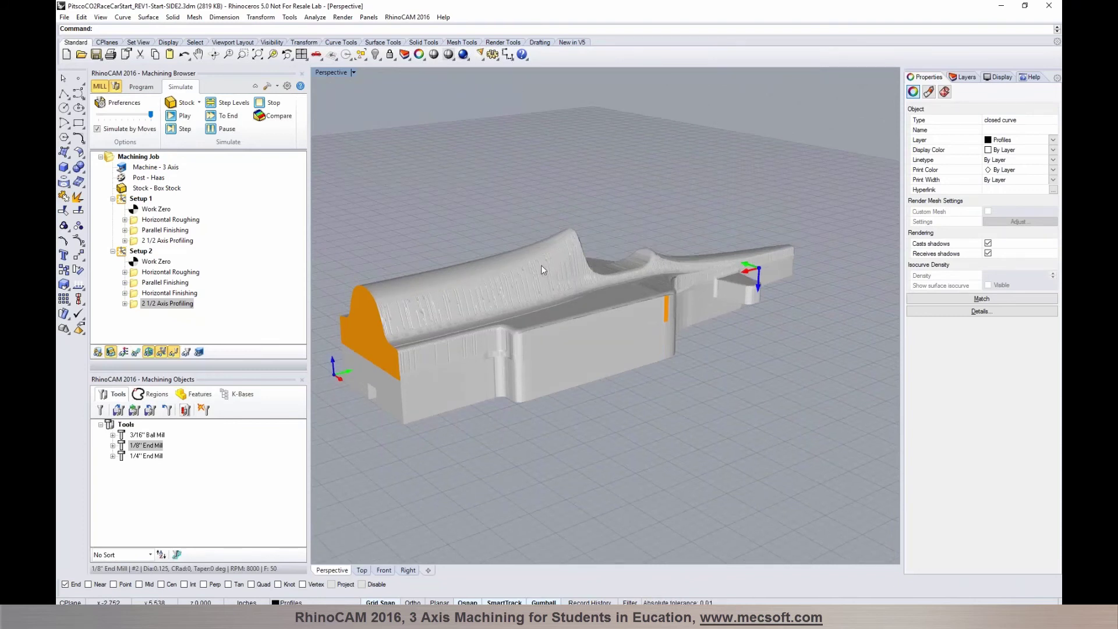